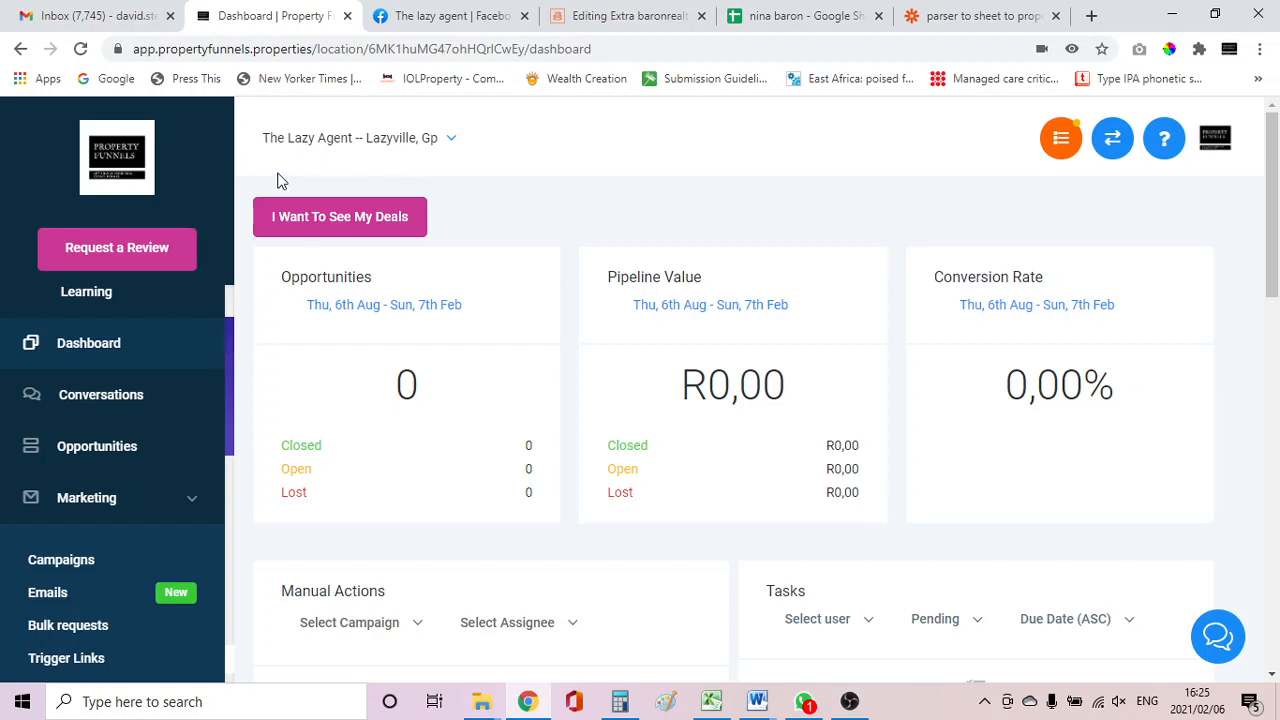
# Look at the Facebook business page tab, then return to the dashboard tab.
pyautogui.click(424, 28)
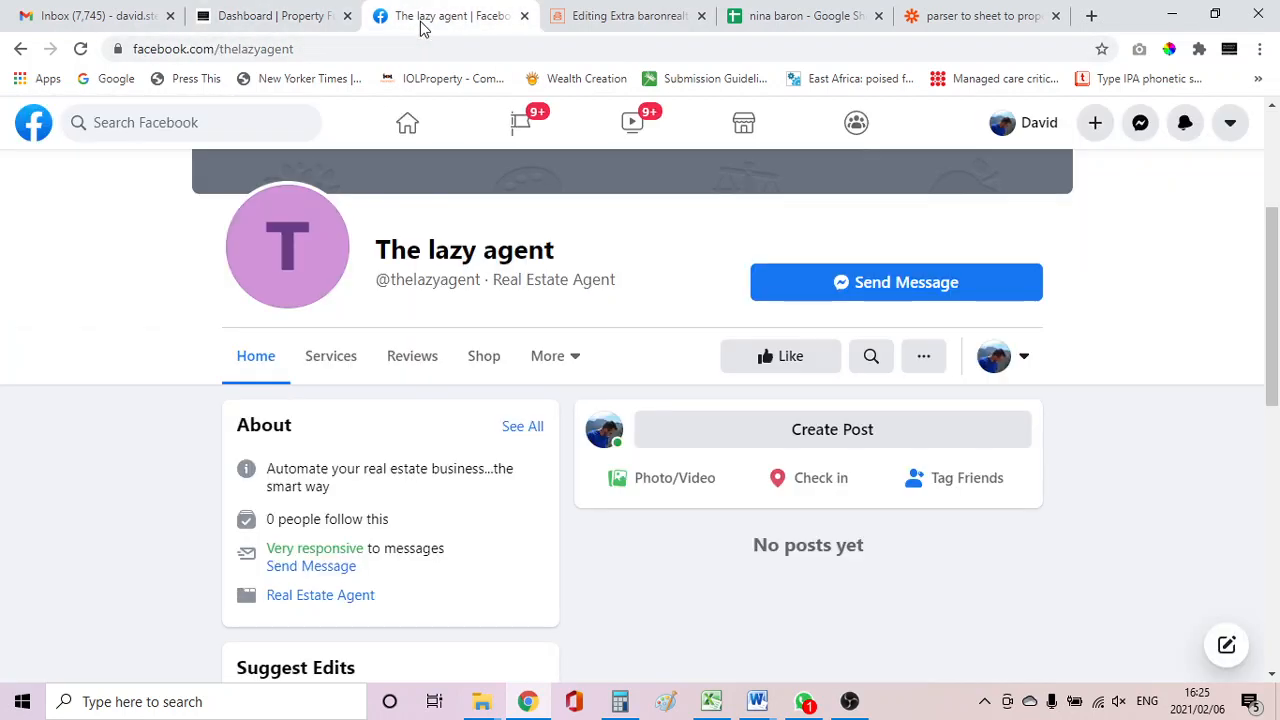
pyautogui.click(255, 22)
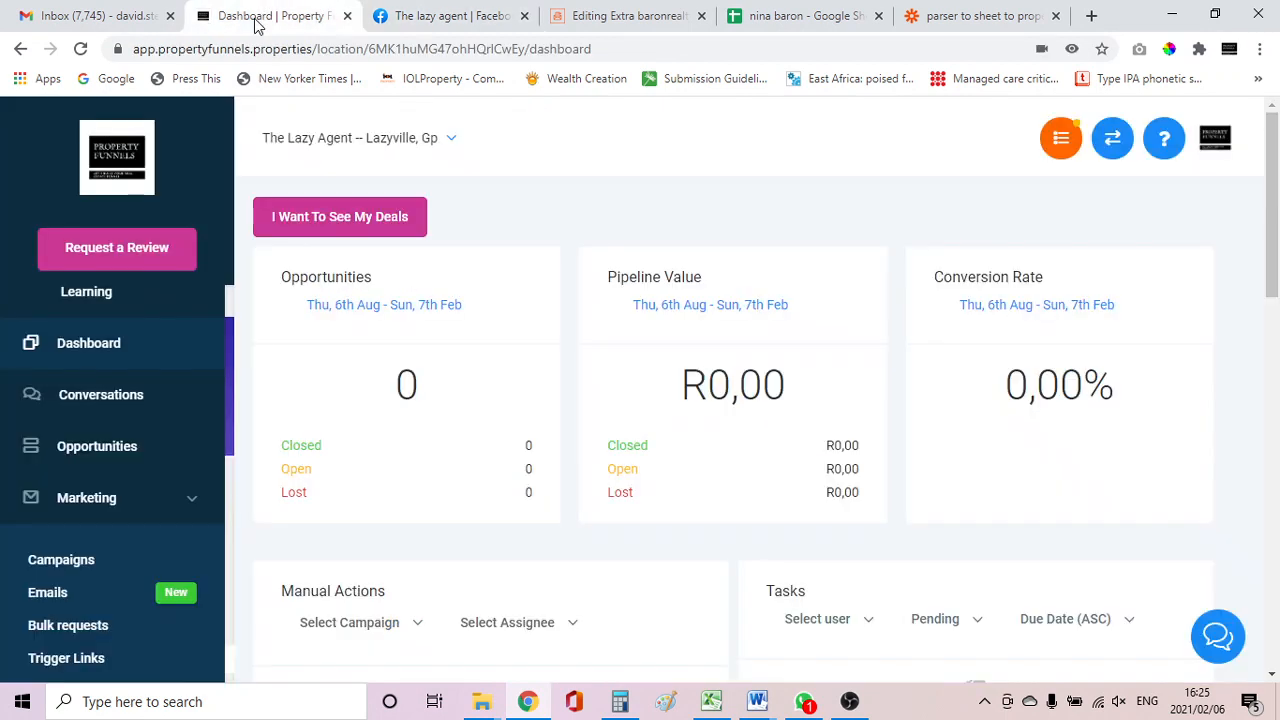
# Create a new campaign named "Fb messenger" from the marketing Campaigns page.
pyautogui.click(52, 561)
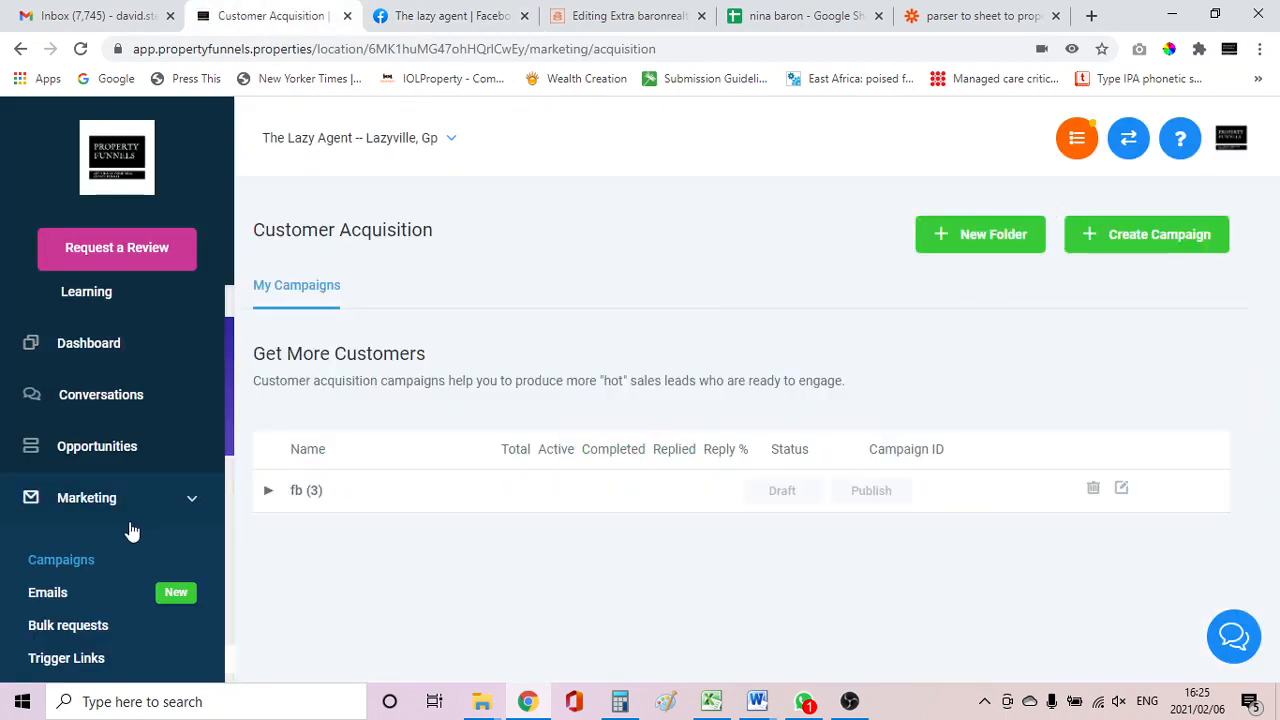
pyautogui.click(1150, 234)
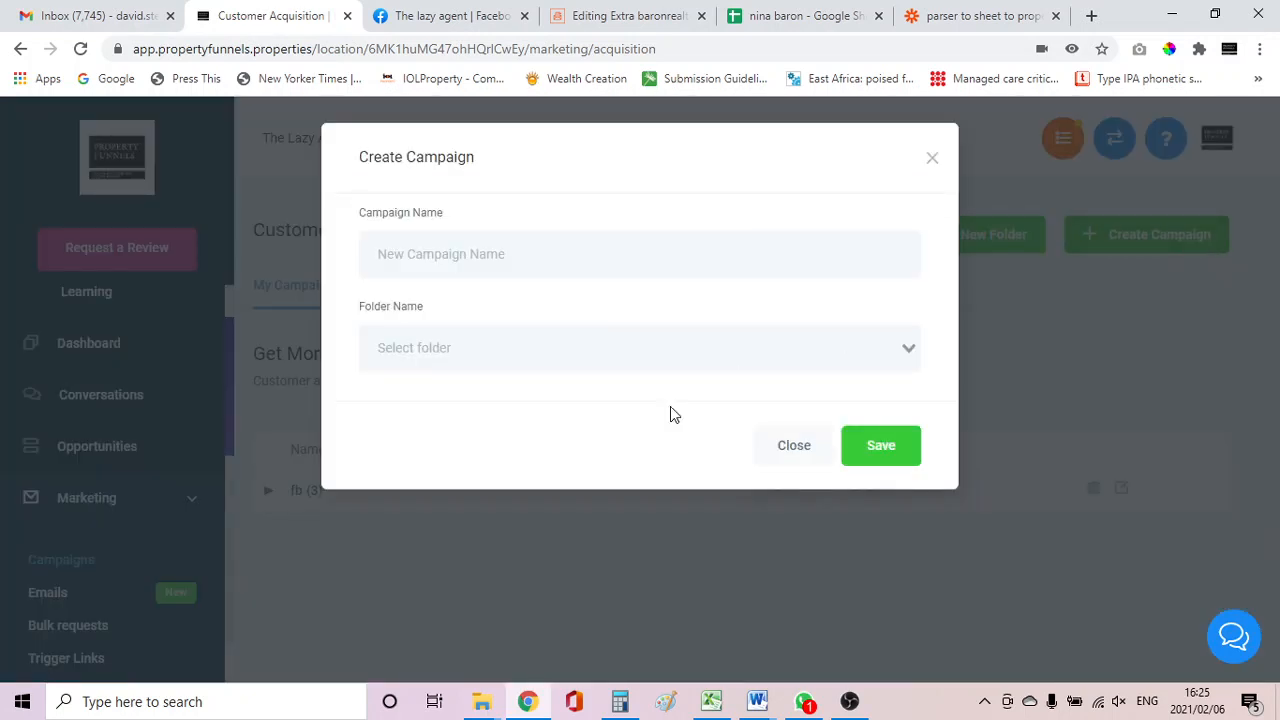
pyautogui.write('Fb messenger')
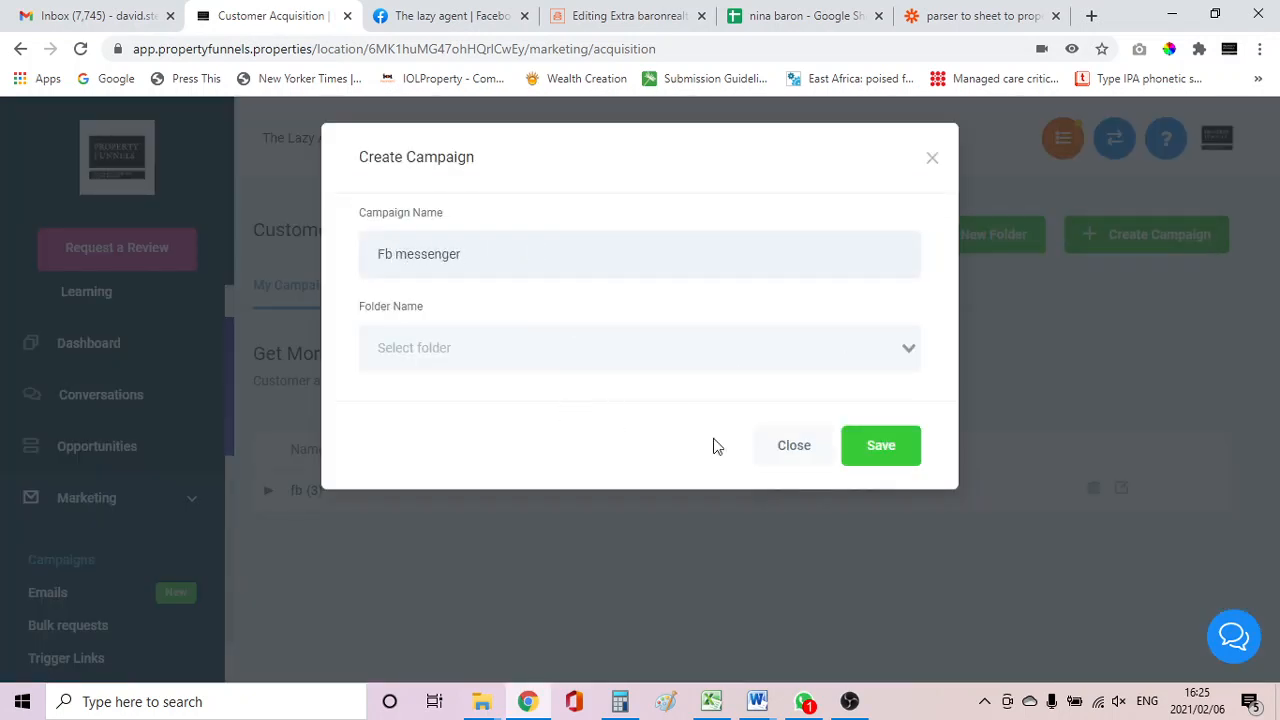
pyautogui.click(900, 460)
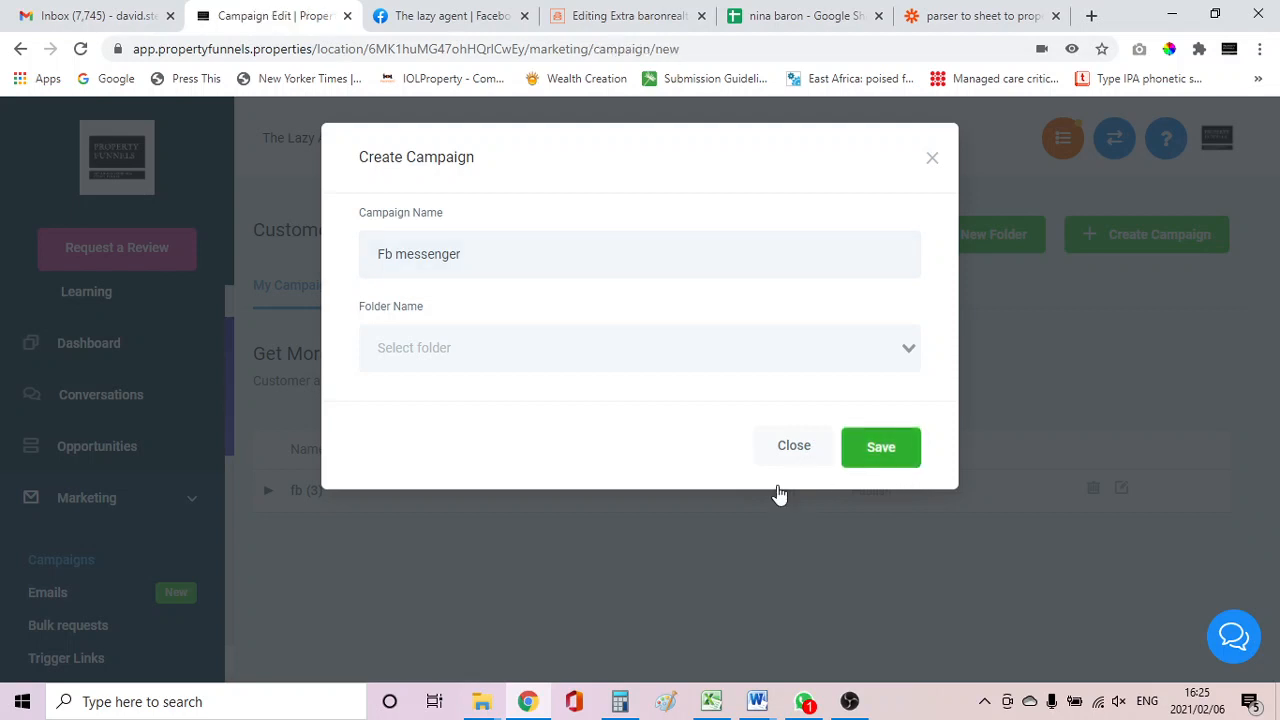
# Review the campaign configuration options and save the configuration.
pyautogui.scroll(-1, 520, 446)
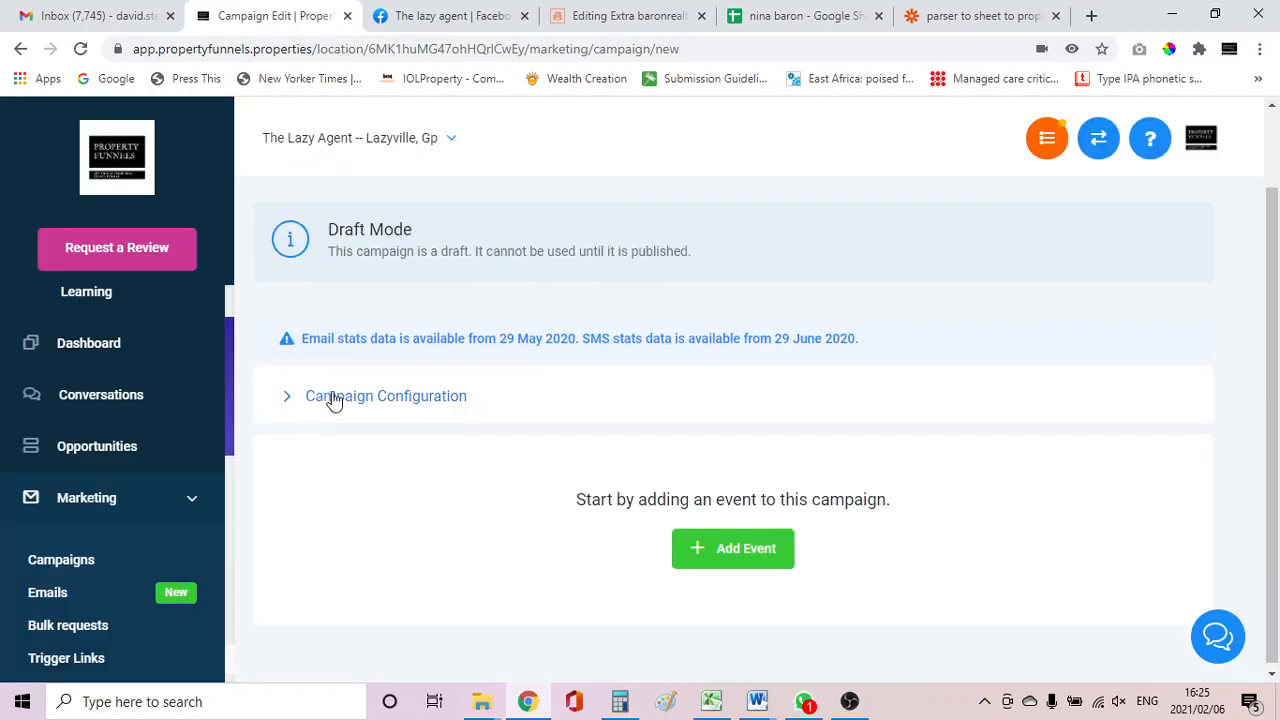
pyautogui.click(340, 398)
pyautogui.scroll(-1, 340, 404)
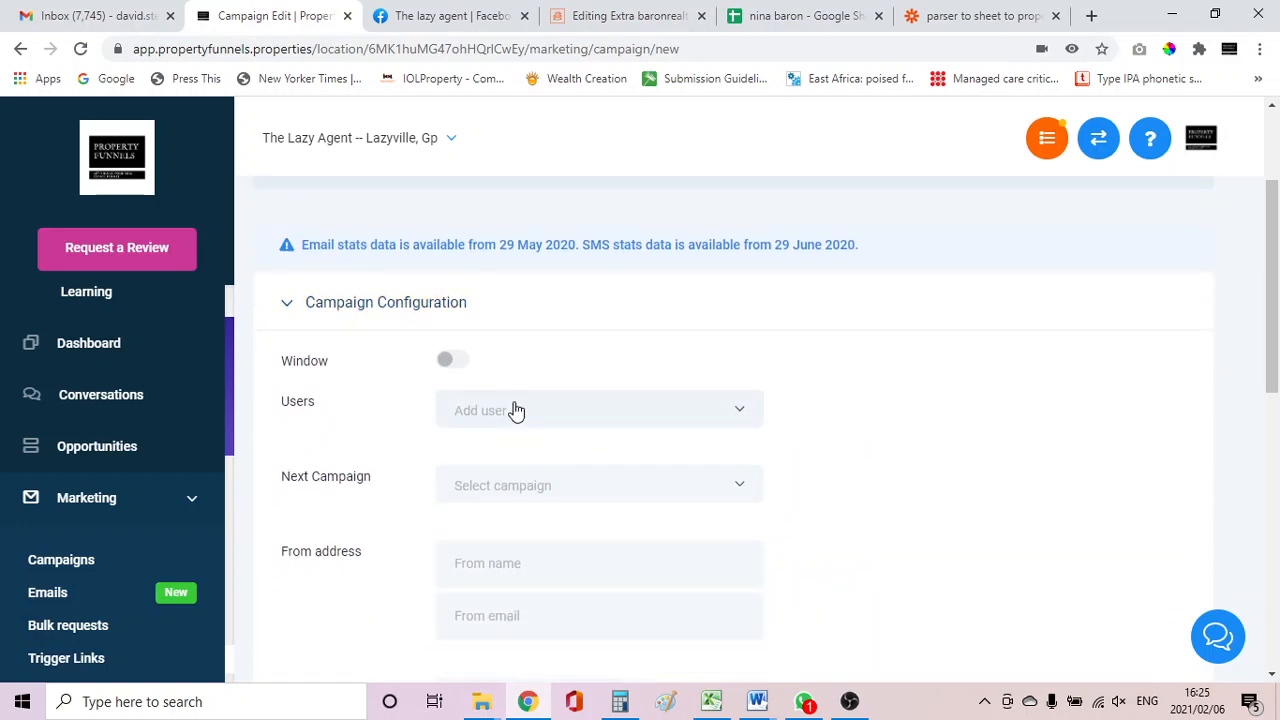
pyautogui.scroll(-1, 515, 411)
pyautogui.scroll(-4, 515, 411)
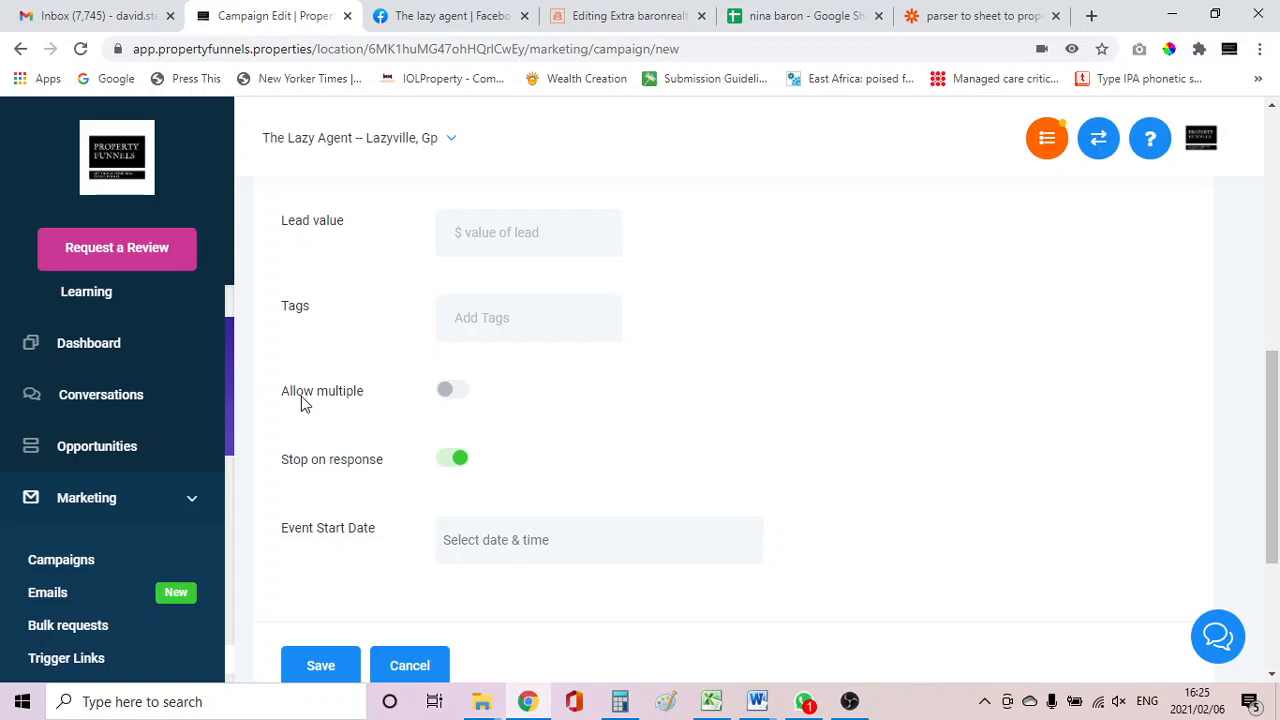
pyautogui.click(456, 398)
pyautogui.click(445, 404)
pyautogui.scroll(-1, 447, 464)
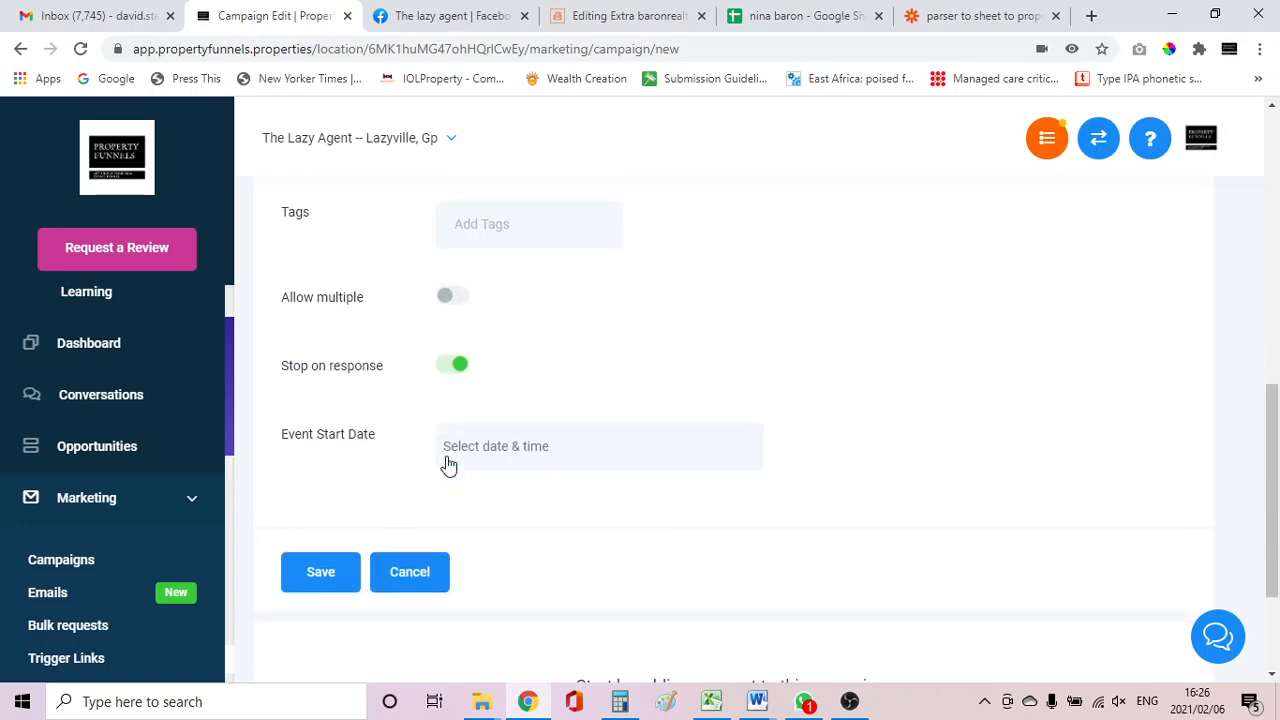
pyautogui.click(318, 574)
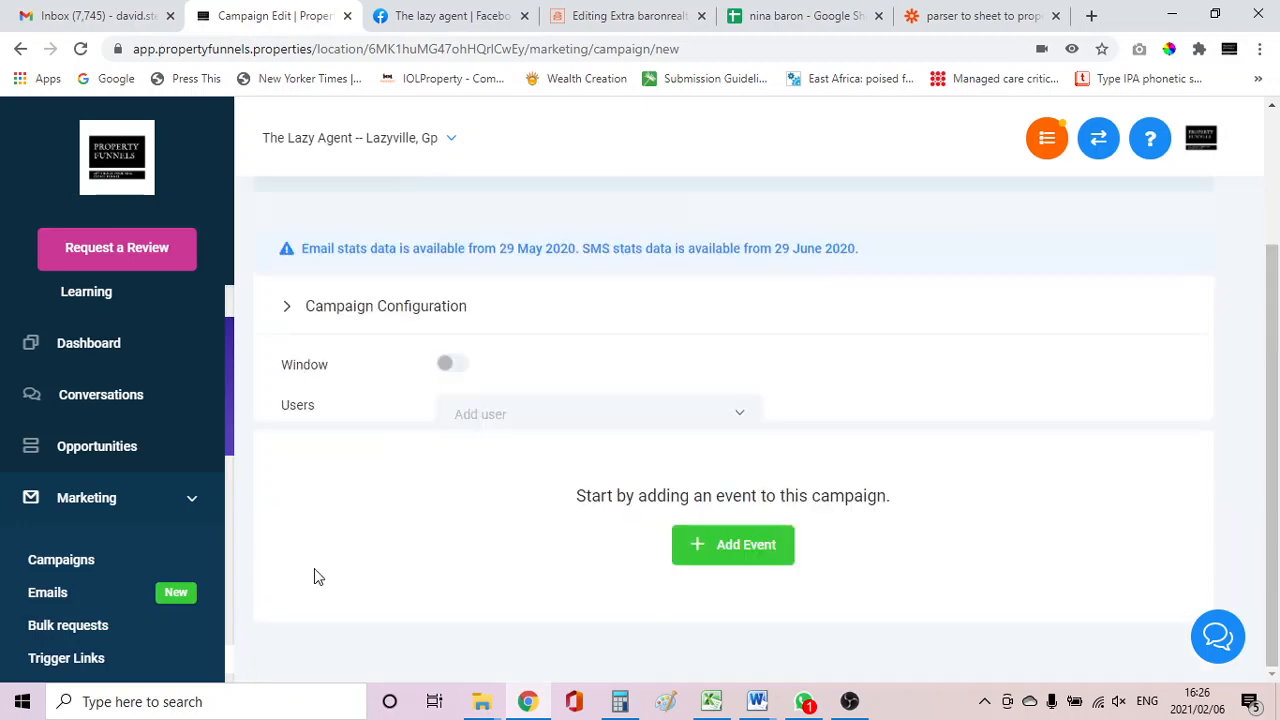
# Add a Messenger event to the campaign and open its message editor.
pyautogui.click(736, 548)
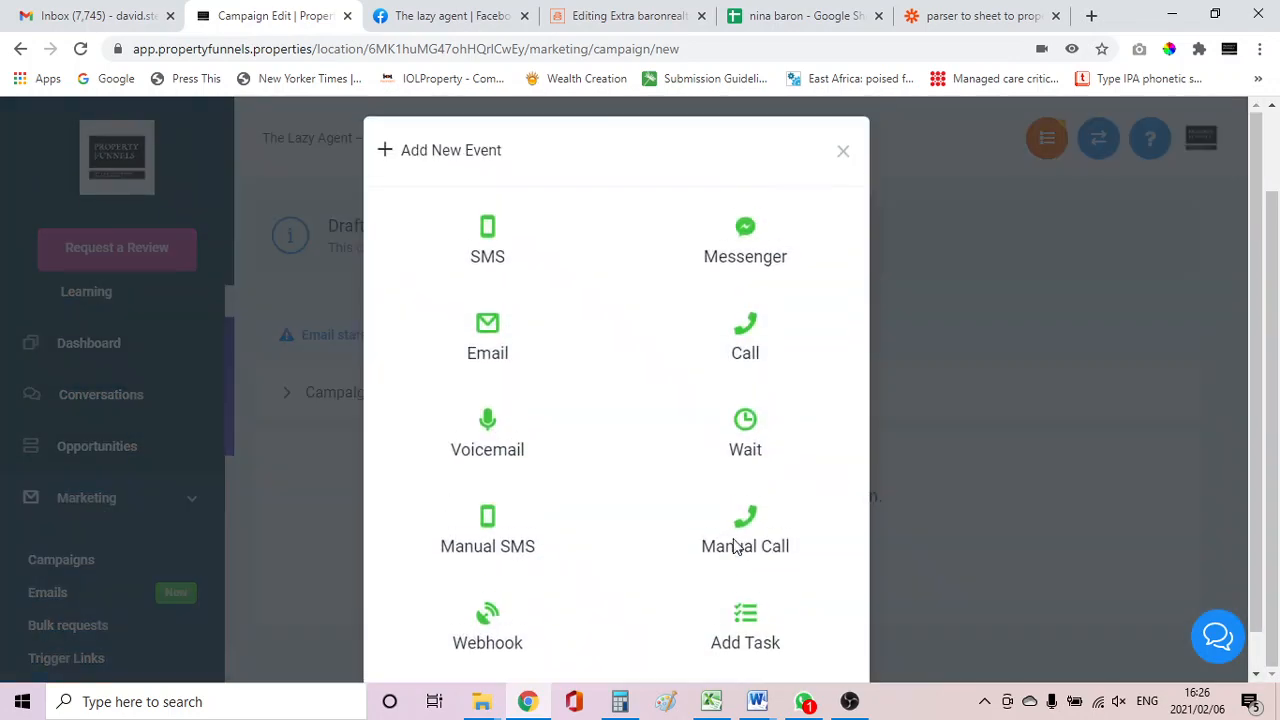
pyautogui.click(745, 235)
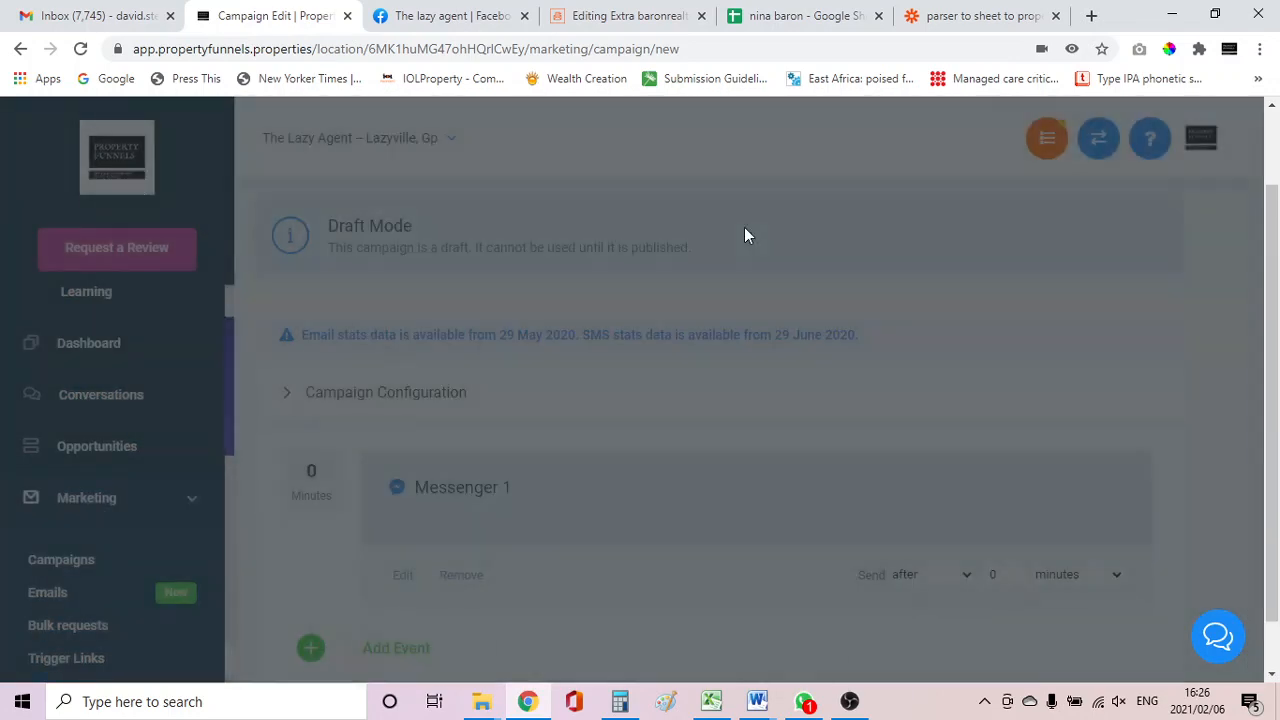
pyautogui.click(227, 418)
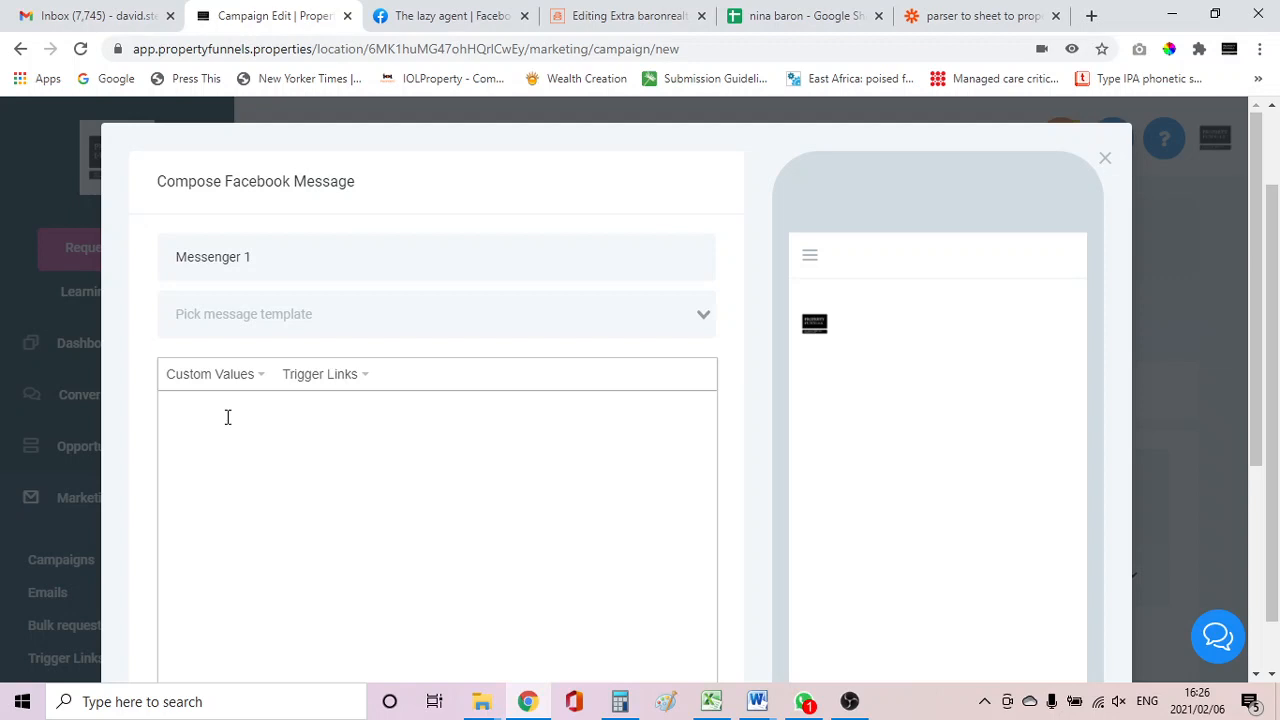
# Start the message with "Hello " followed by the contact's First Name custom value.
pyautogui.write('Hel')
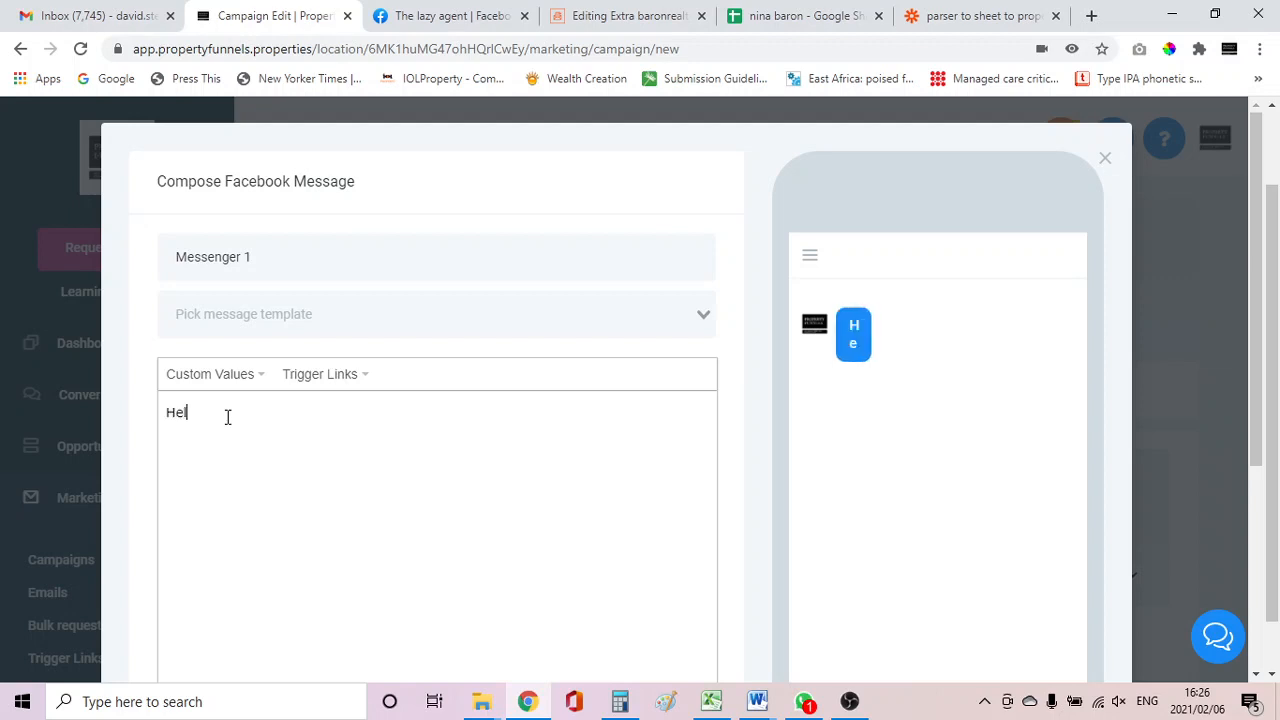
pyautogui.write('lo')
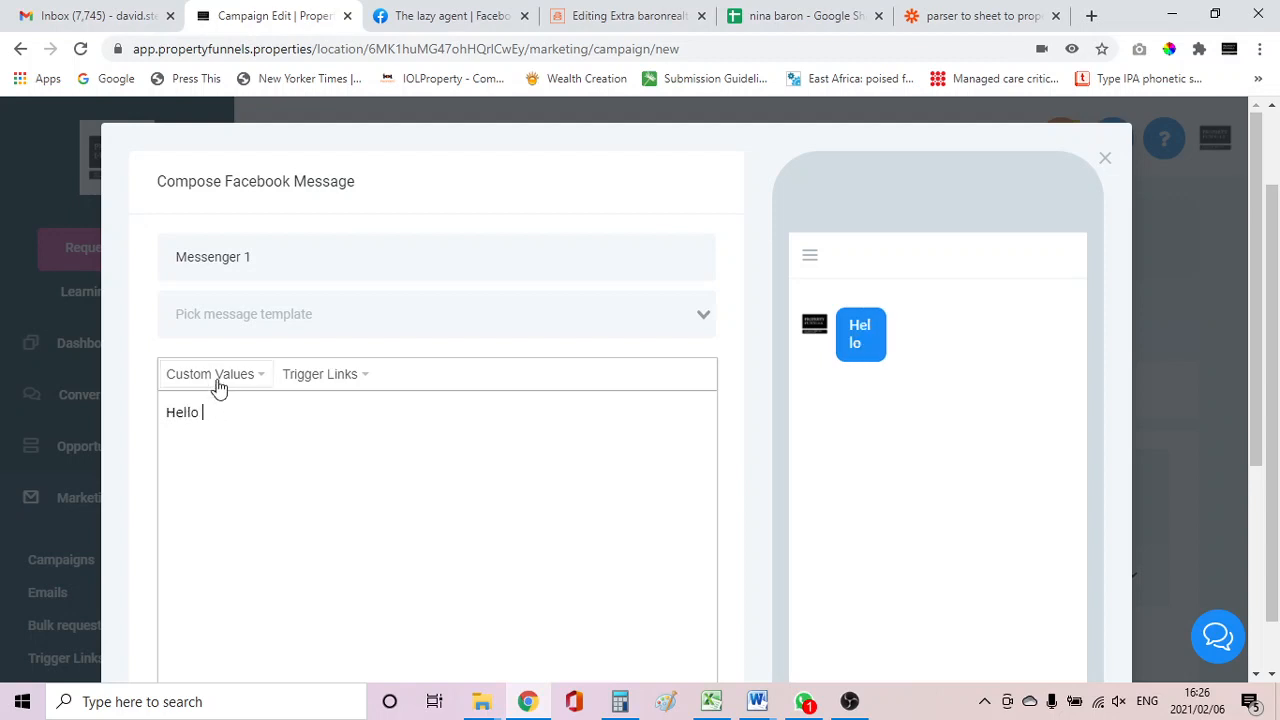
pyautogui.click(221, 376)
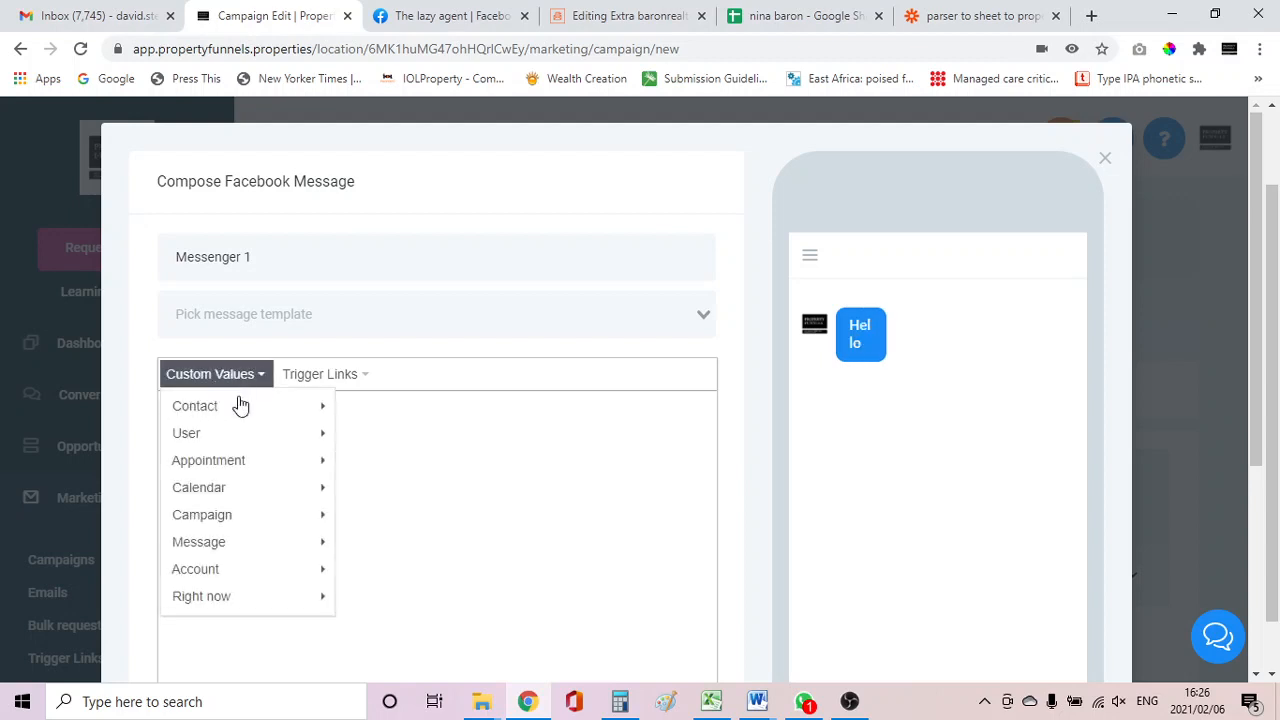
pyautogui.moveTo(240, 406)
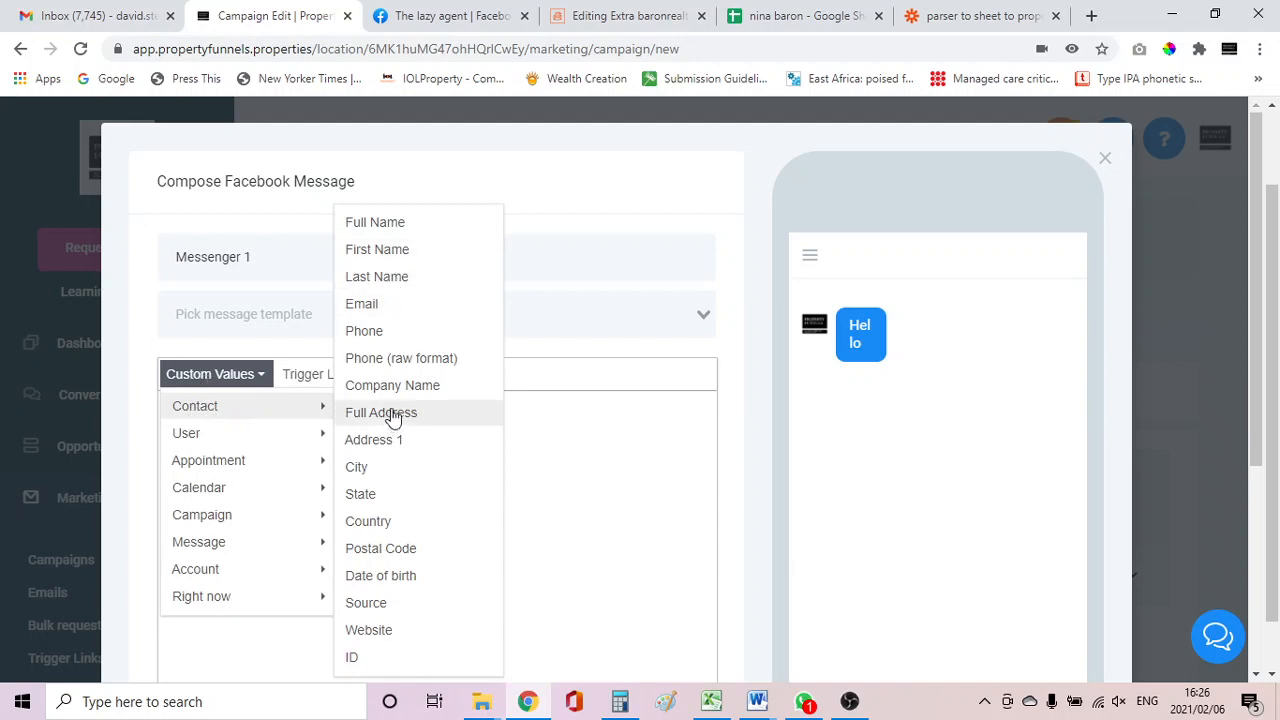
pyautogui.click(394, 252)
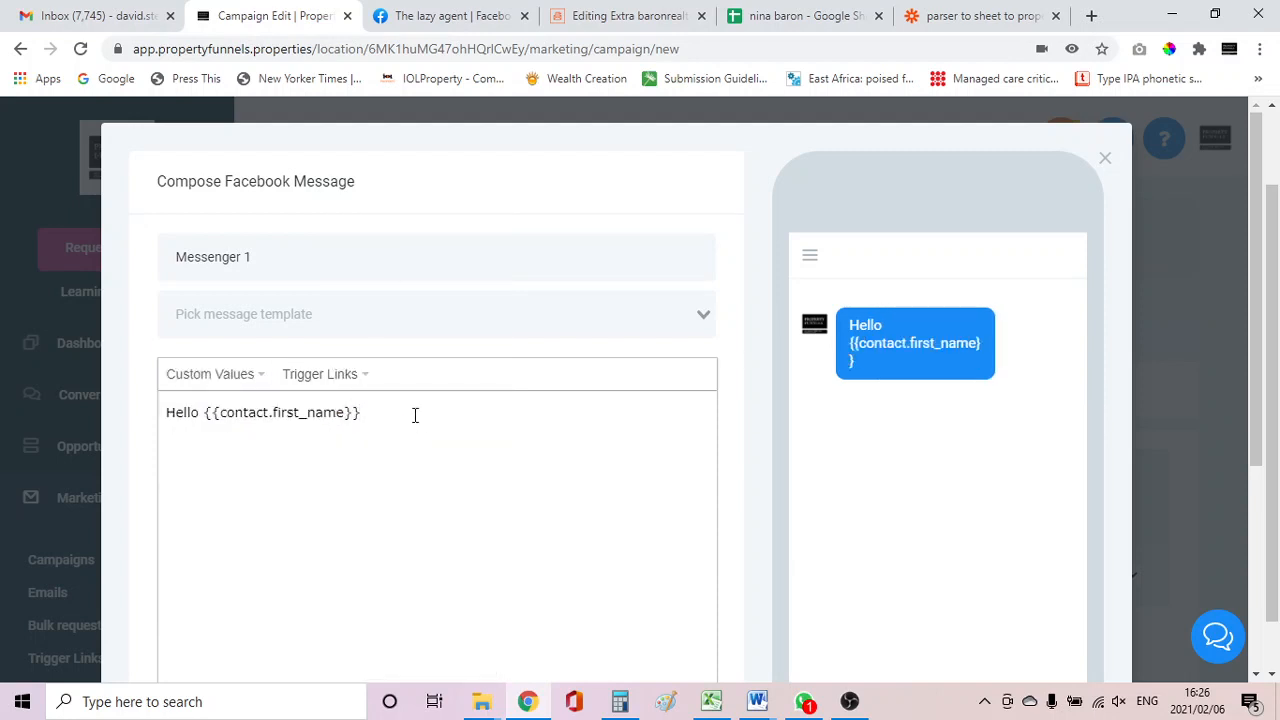
# Continue the message with ", thankyou for your message".
pyautogui.write(', thankyou for ')
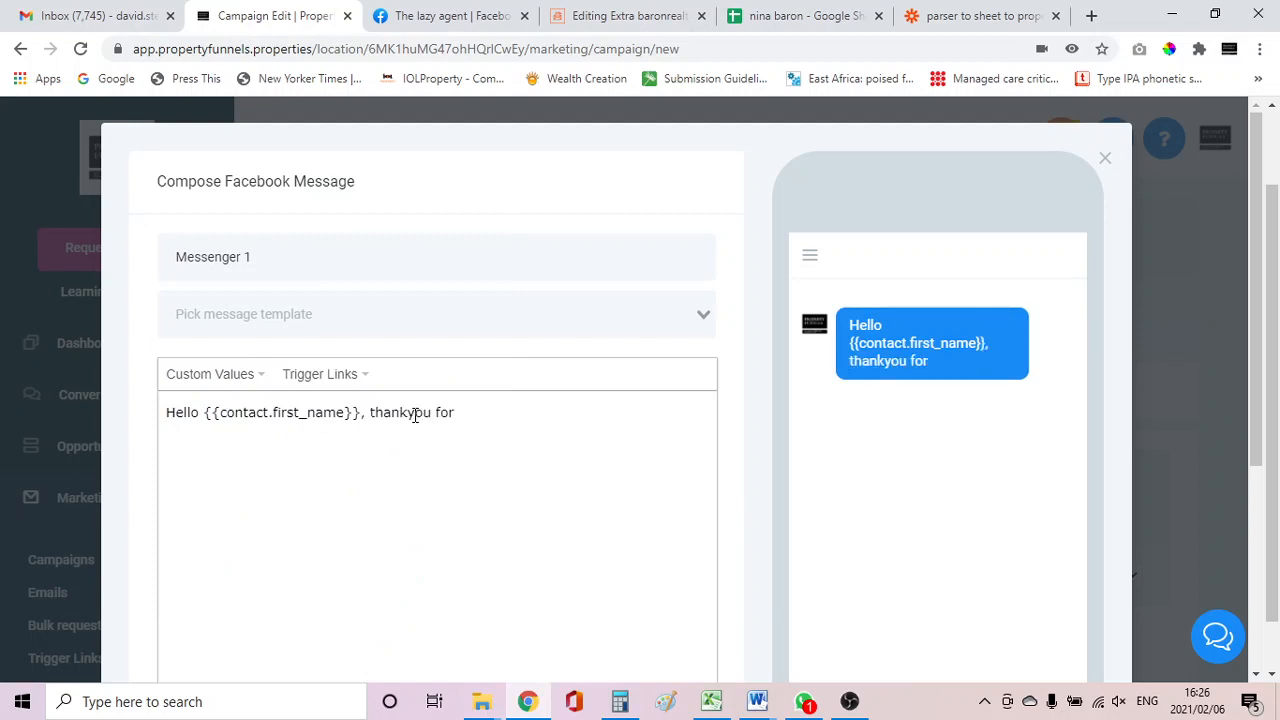
pyautogui.write('your messahe')
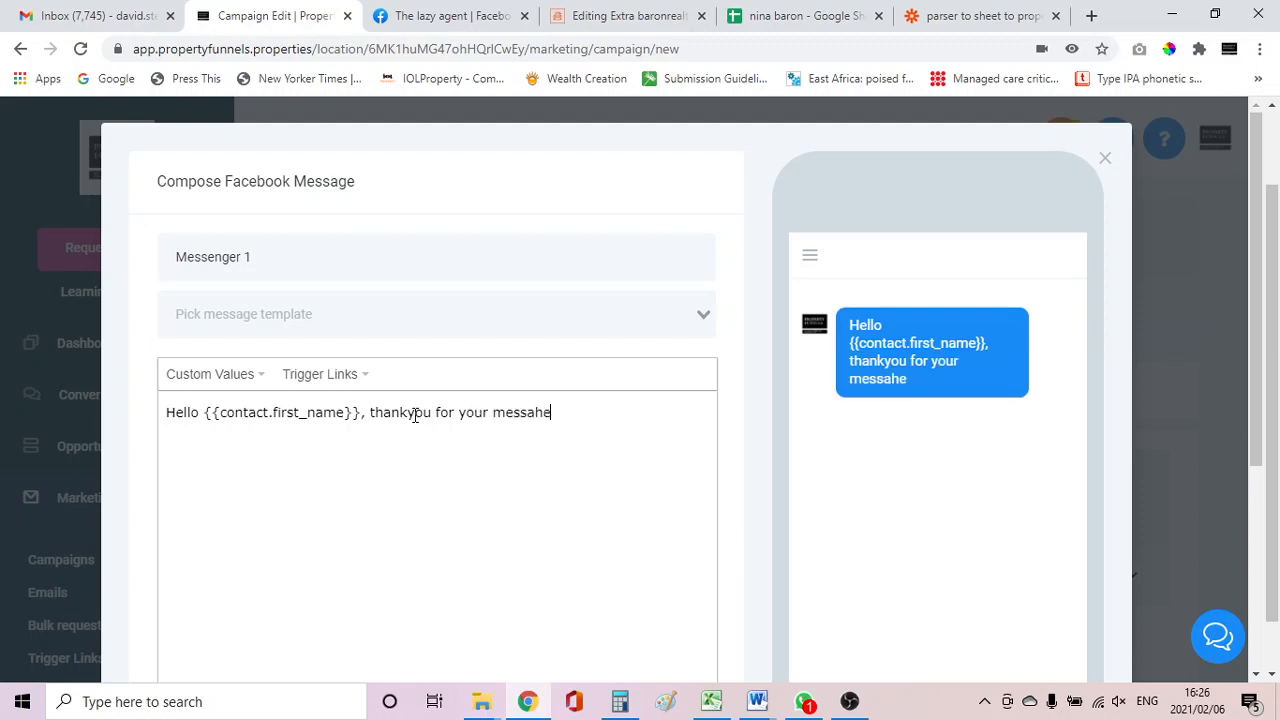
pyautogui.press('BackSpace')
# Add ". Please leave your contact infor here so we may contact you back" to the message.
pyautogui.press('BackSpace')
pyautogui.write('ge. Olea')
pyautogui.press('BackSpace')
pyautogui.press('BackSpace')
pyautogui.press('BackSpace')
pyautogui.press('BackSpace')
pyautogui.write('Please leave ')
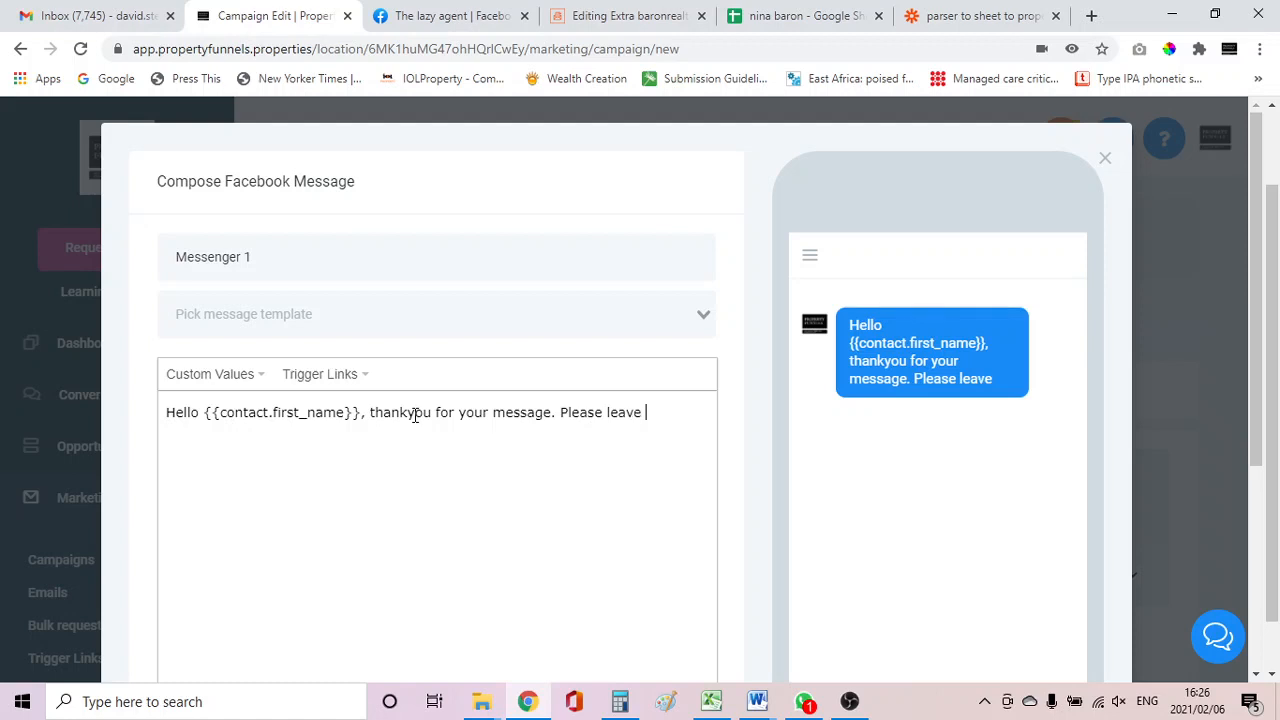
pyautogui.write('your contact inf')
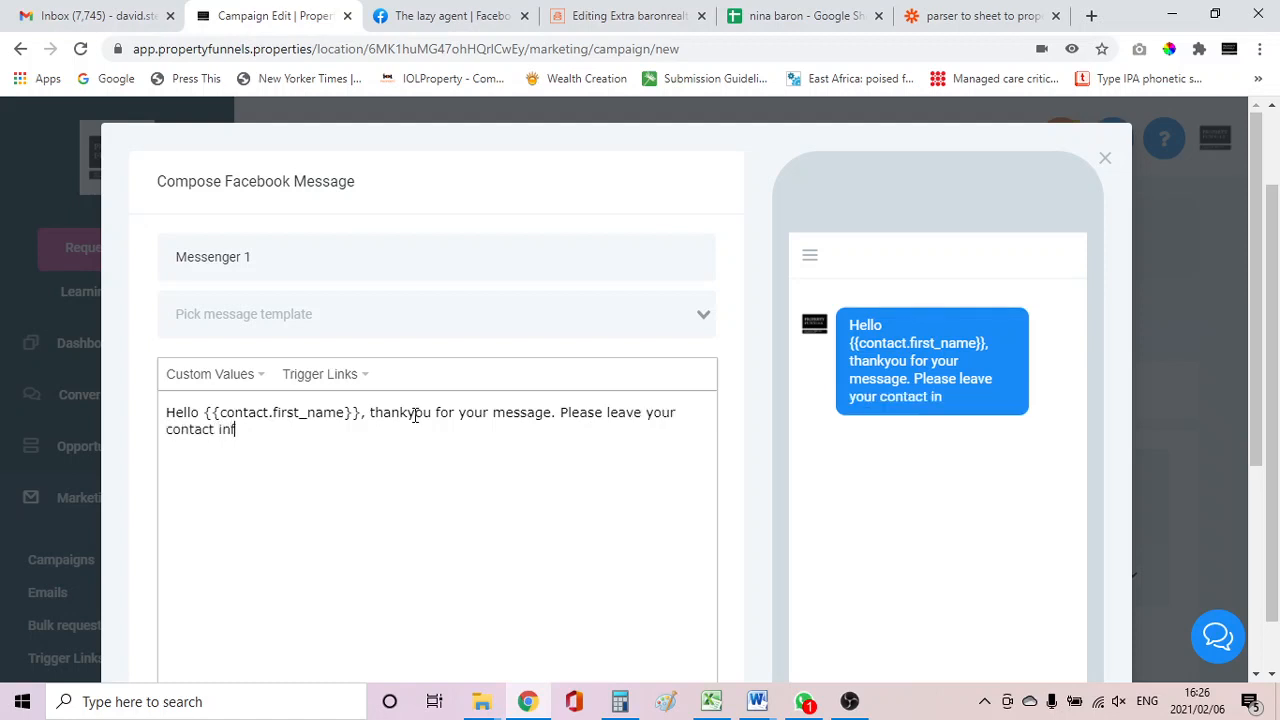
pyautogui.write('or here so we may con')
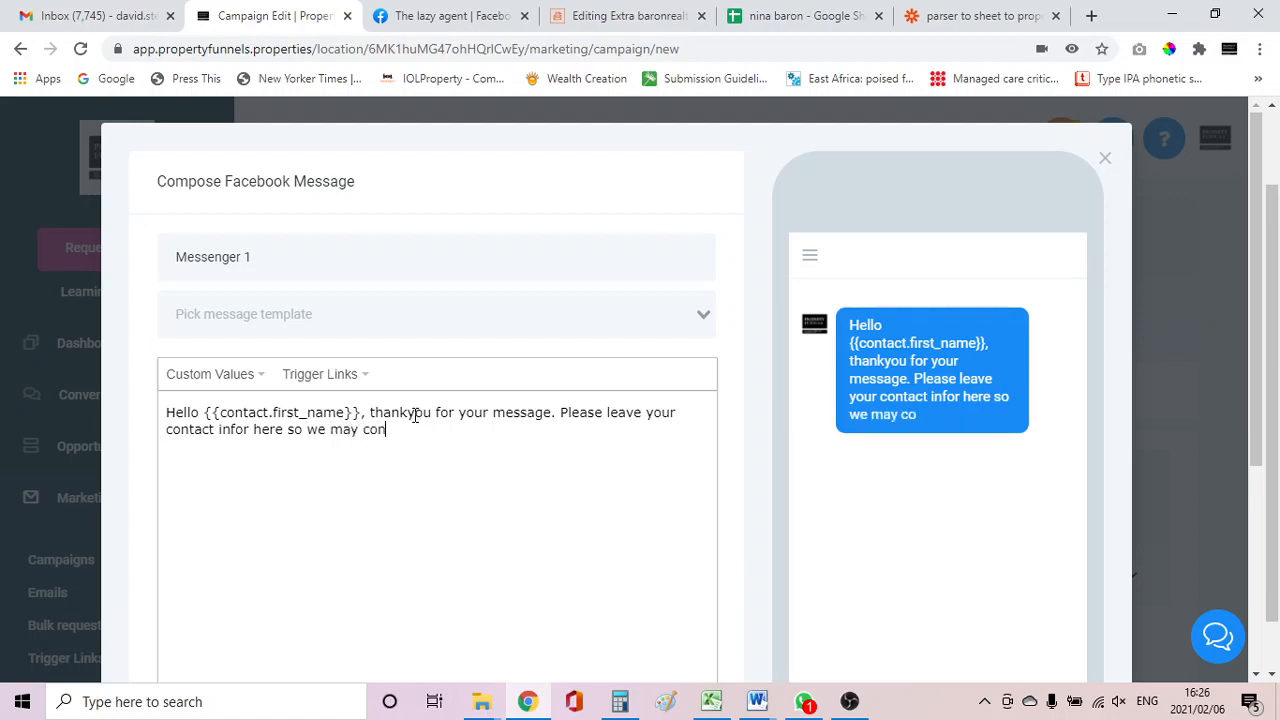
pyautogui.write('tact you back')
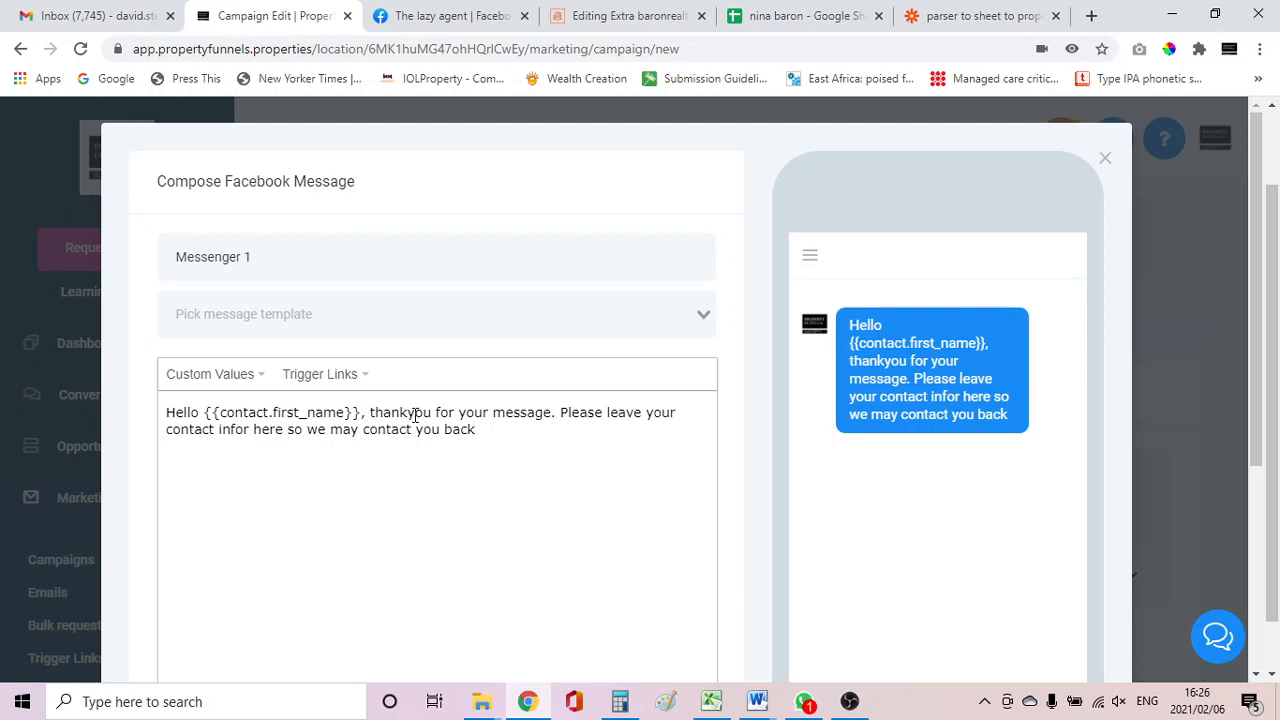
# Correct "infor" to "info" in the message text.
pyautogui.click(249, 429)
pyautogui.press('BackSpace')
pyautogui.click(493, 430)
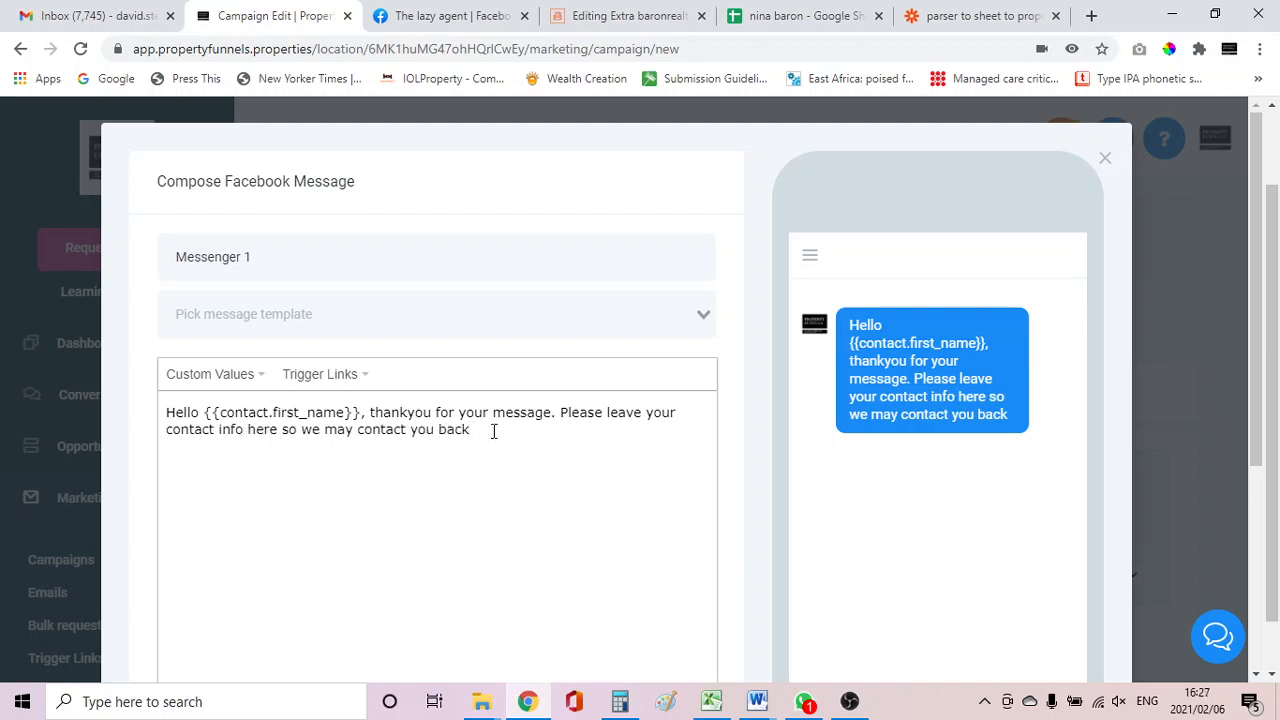
# Add a "Regards," sign-off on a new line below the message.
pyautogui.press('Return')
pyautogui.write('Reg')
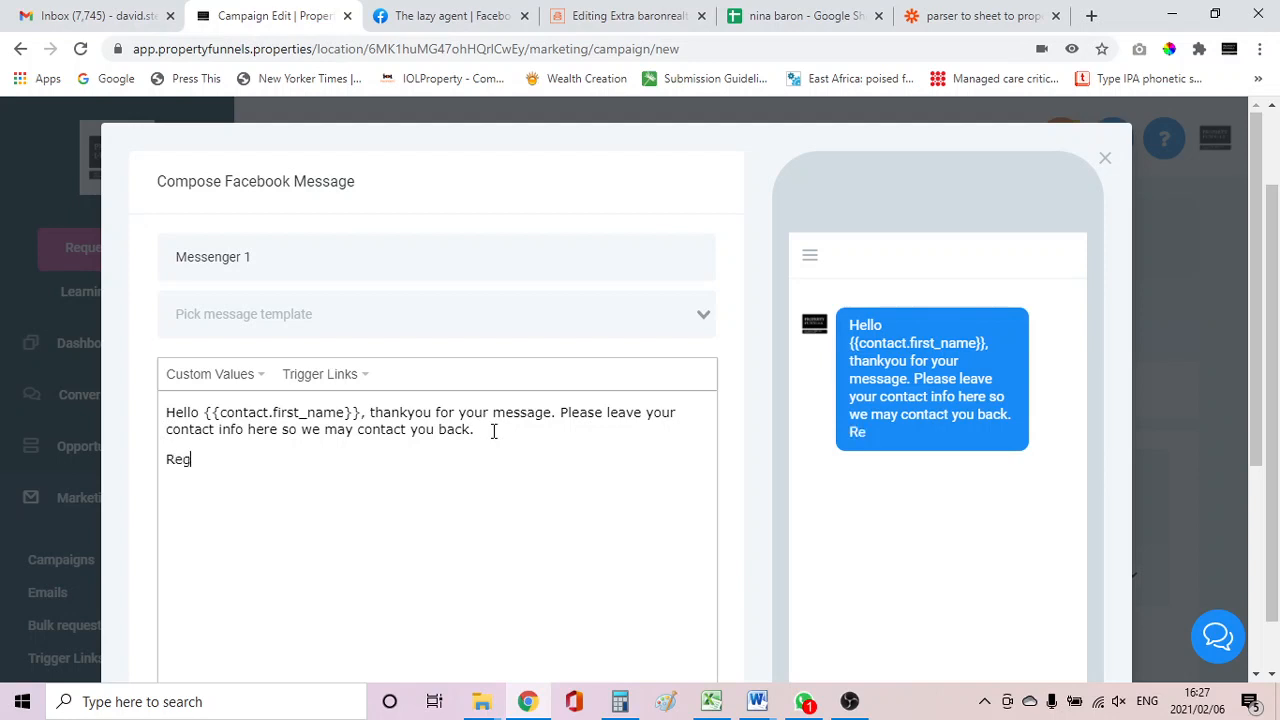
pyautogui.write('ards,')
pyautogui.press('Return')
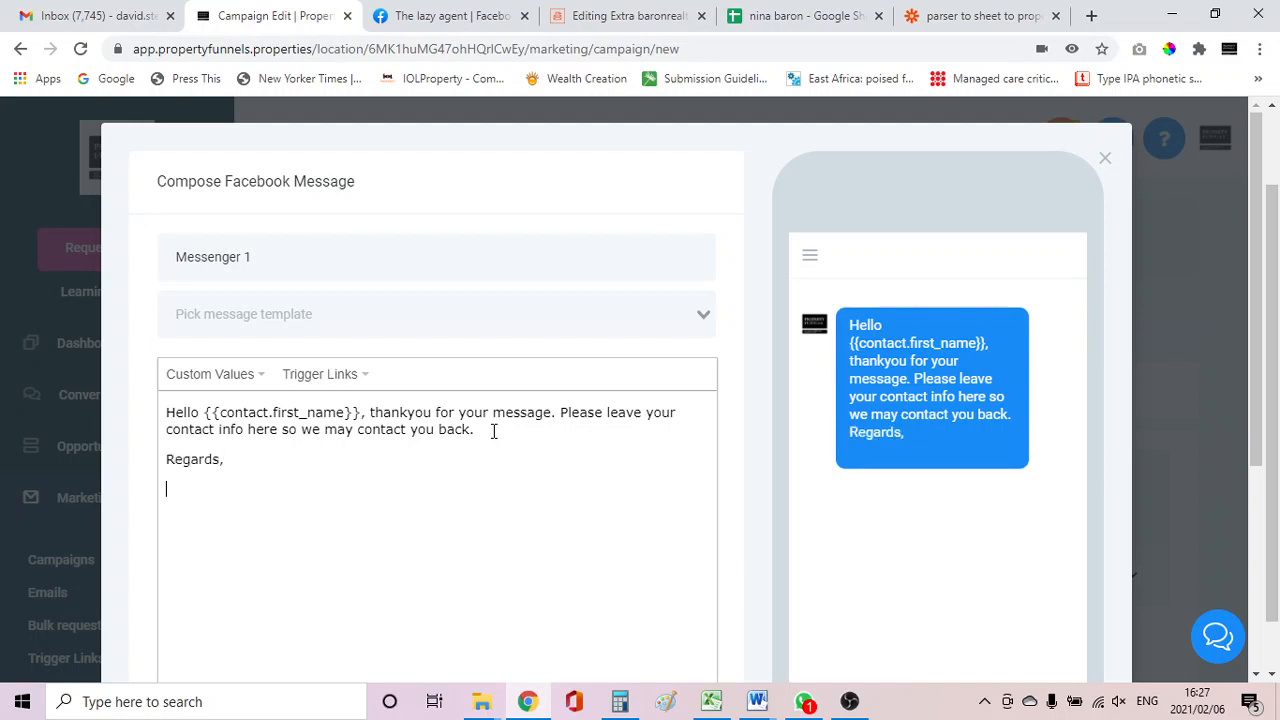
# Insert the Account Name custom value beneath the sign-off.
pyautogui.click(246, 374)
pyautogui.moveTo(218, 434)
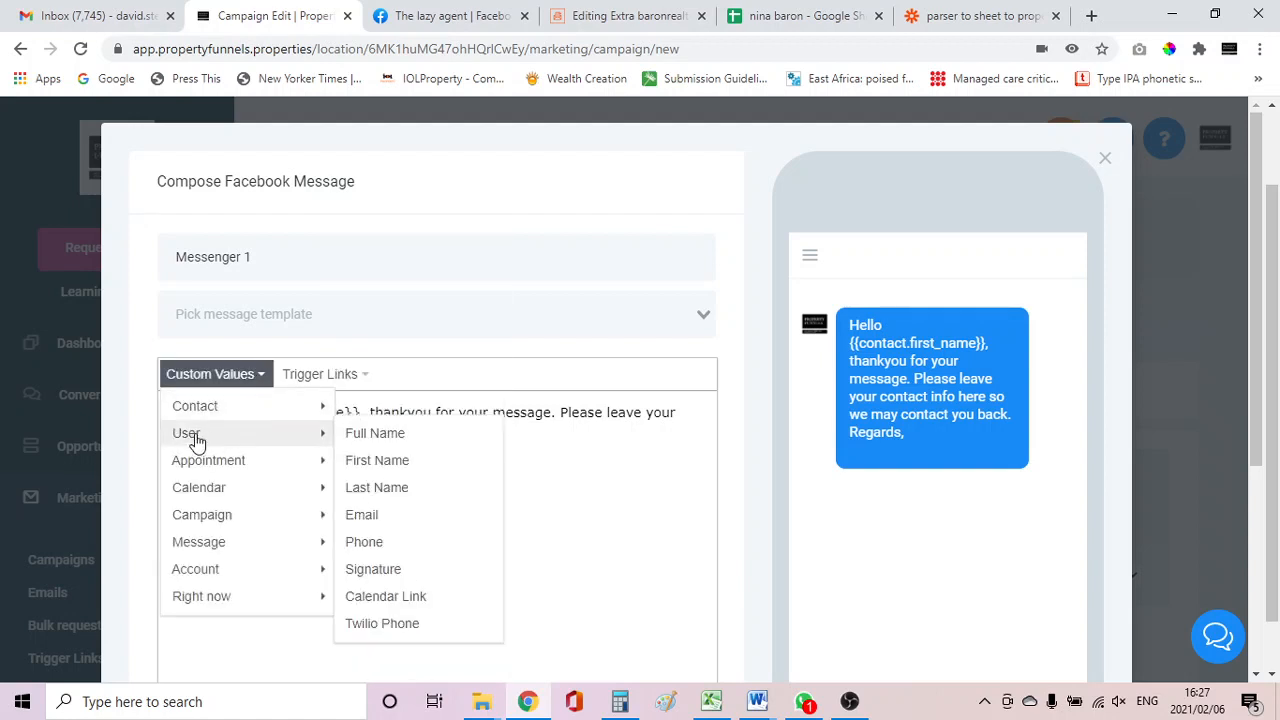
pyautogui.moveTo(215, 555)
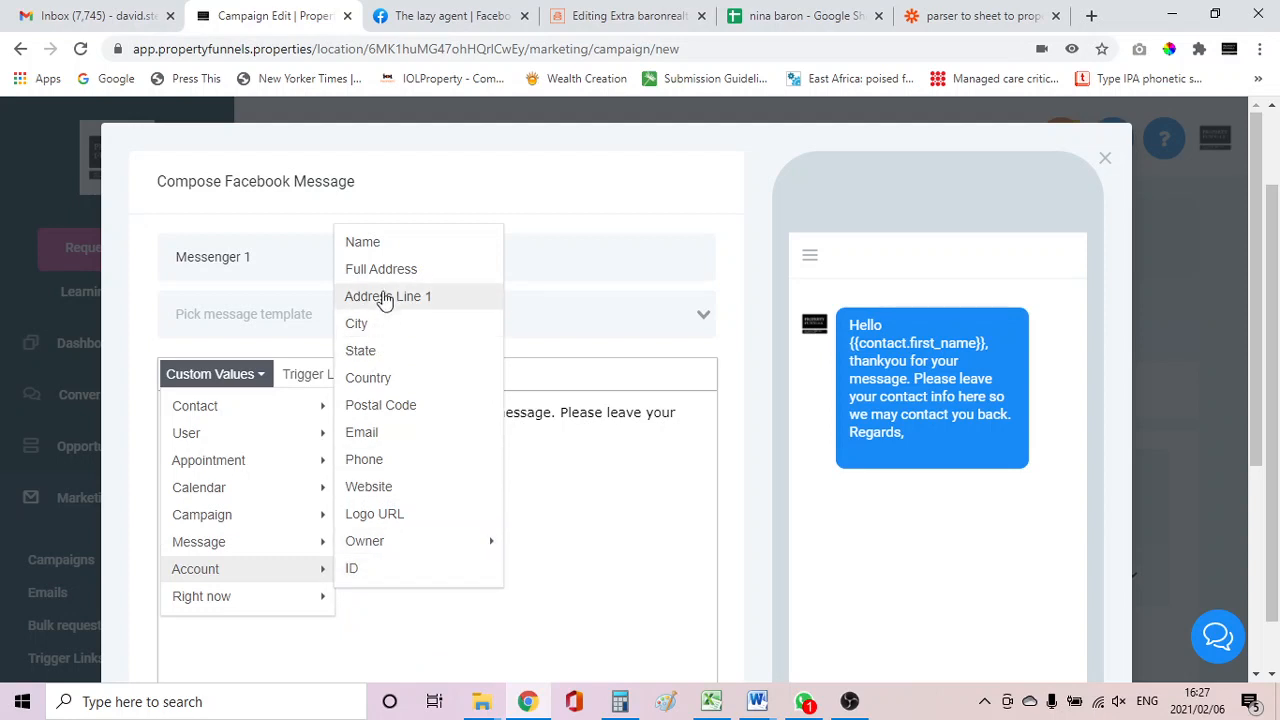
pyautogui.click(377, 248)
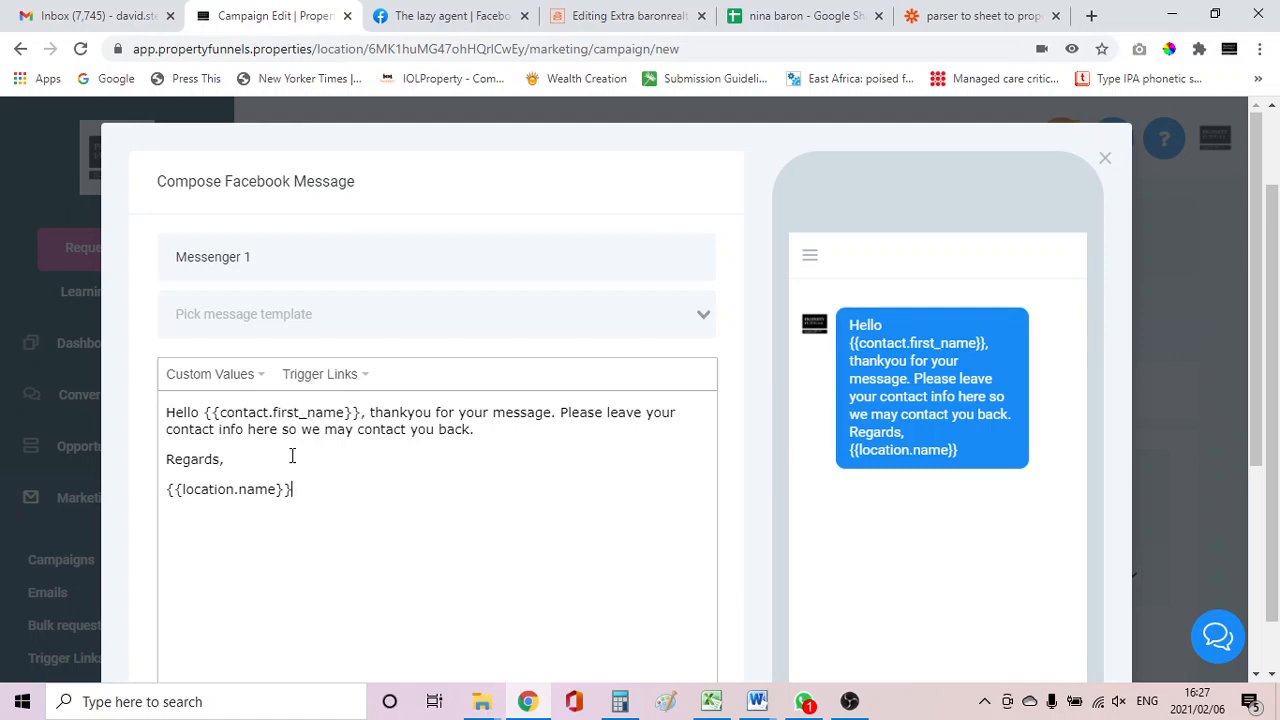
# Save the Messenger message event.
pyautogui.scroll(-3, 459, 444)
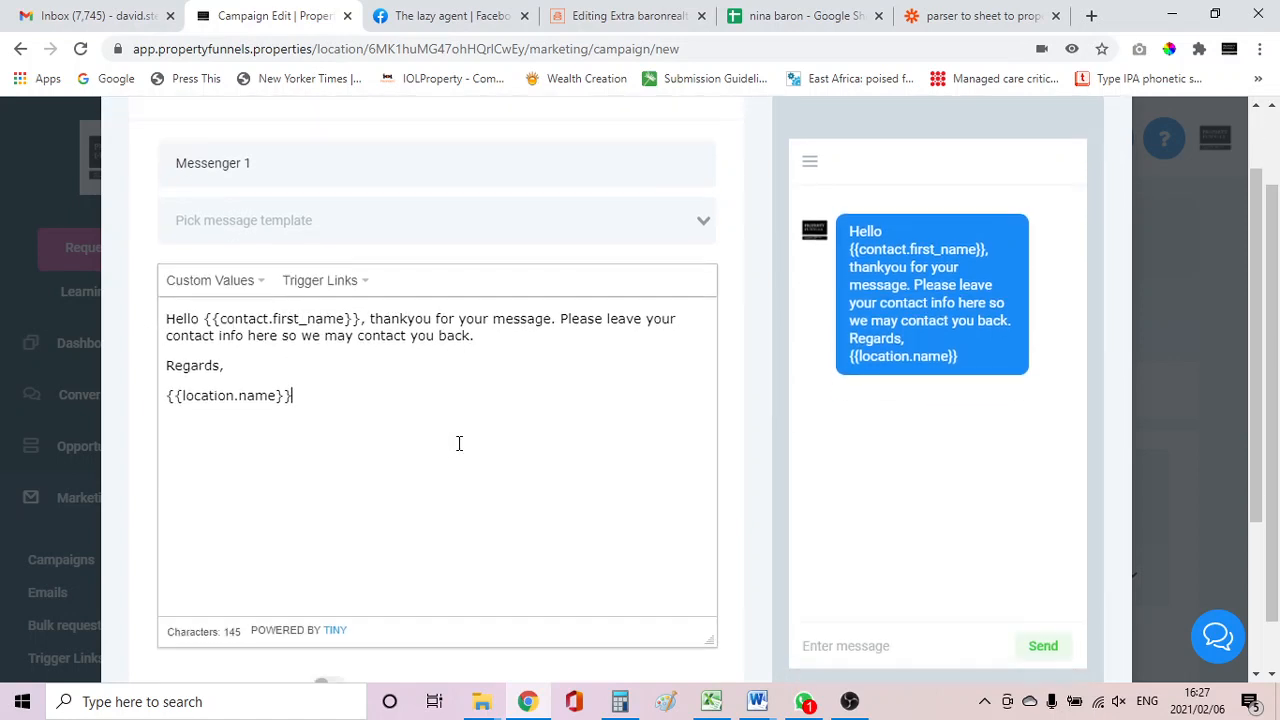
pyautogui.click(676, 613)
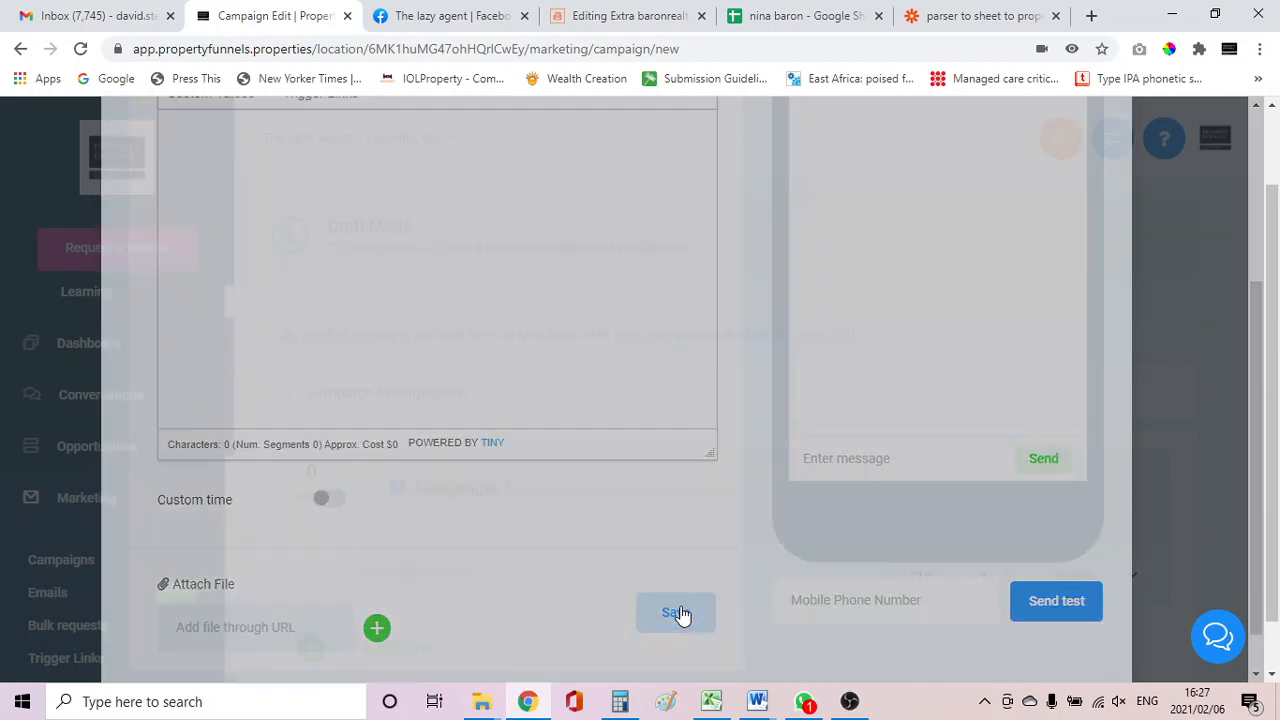
pyautogui.scroll(-1, 584, 456)
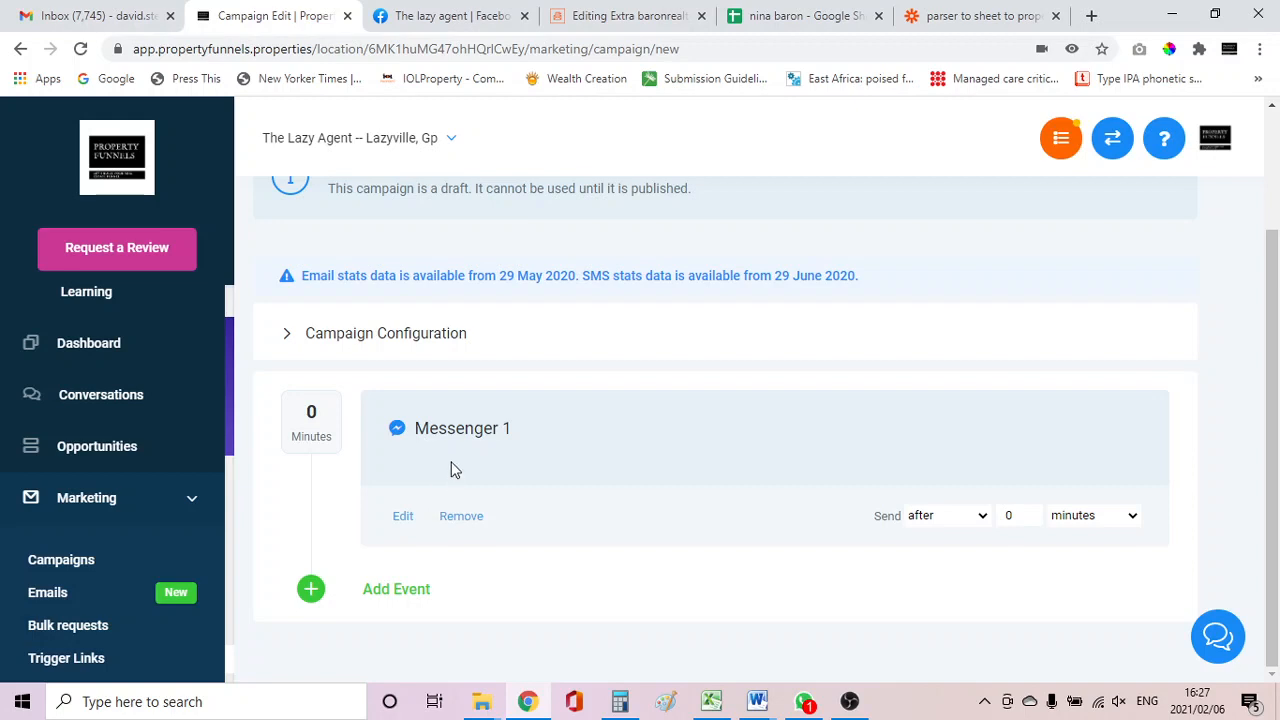
# Add a new Messenger event to the campaign and start its message with "Hey".
pyautogui.click(384, 596)
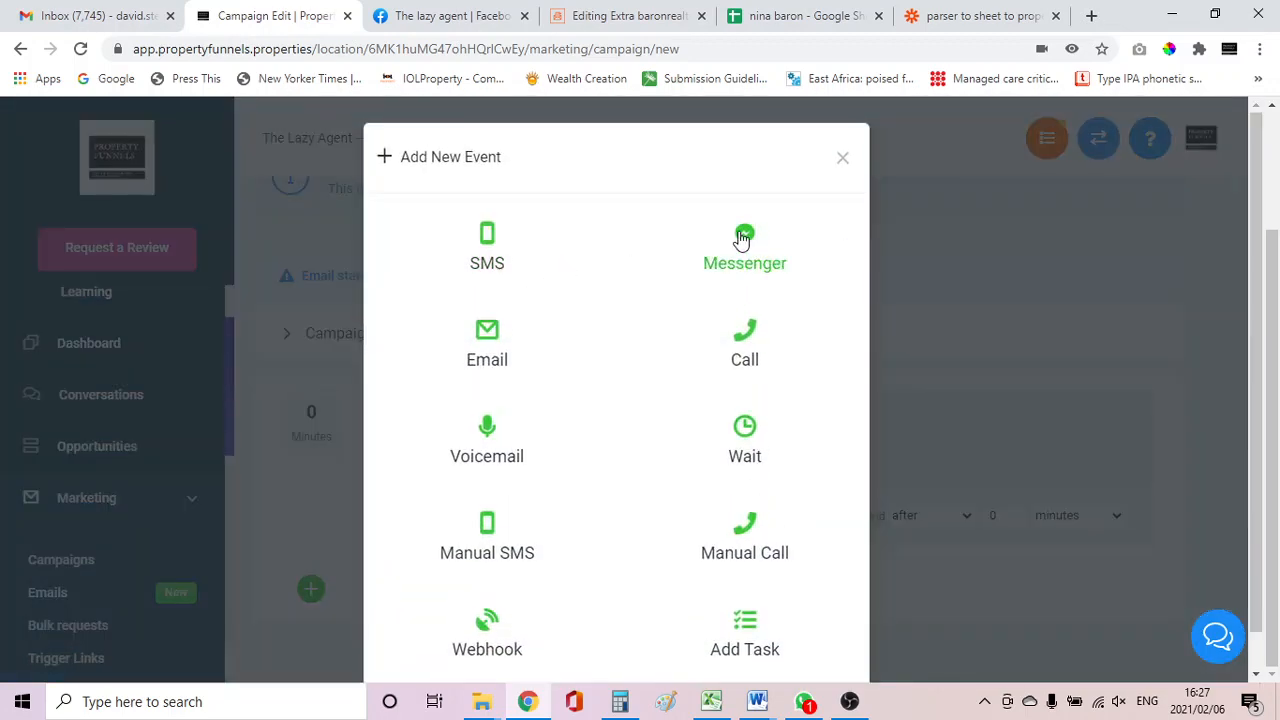
pyautogui.click(741, 239)
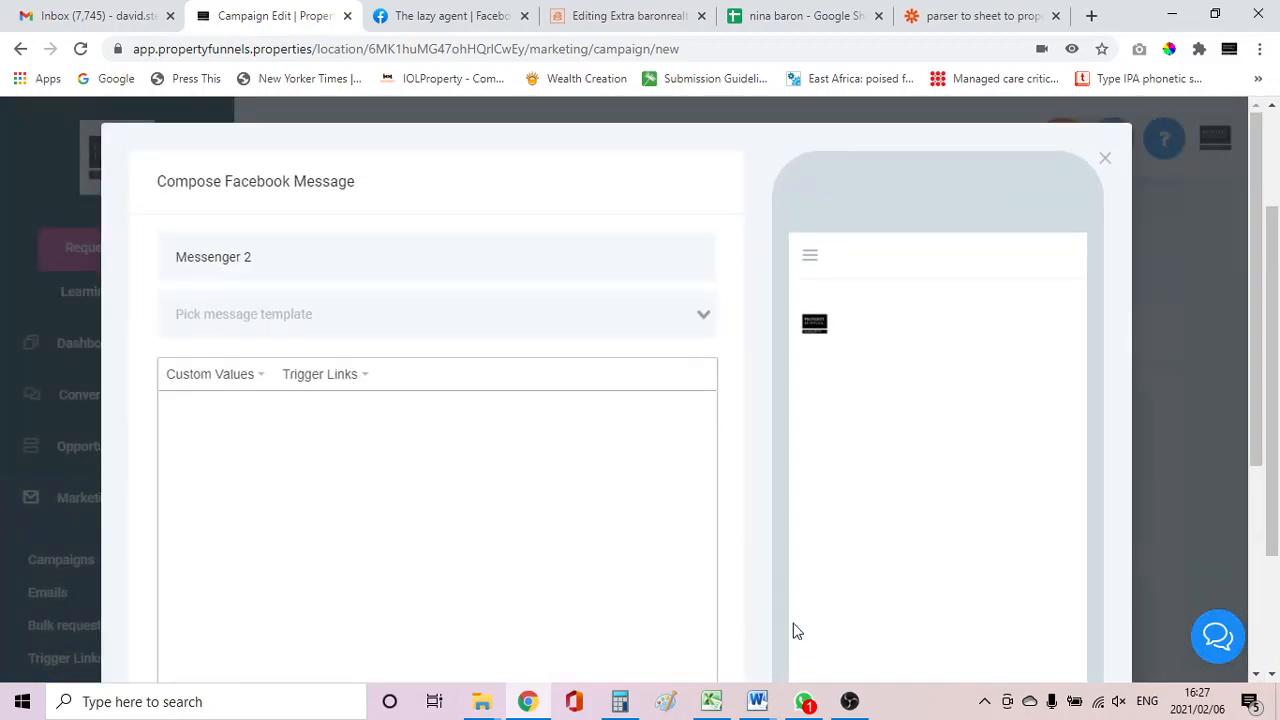
pyautogui.click(851, 706)
pyautogui.click(323, 438)
pyautogui.write('Hey')
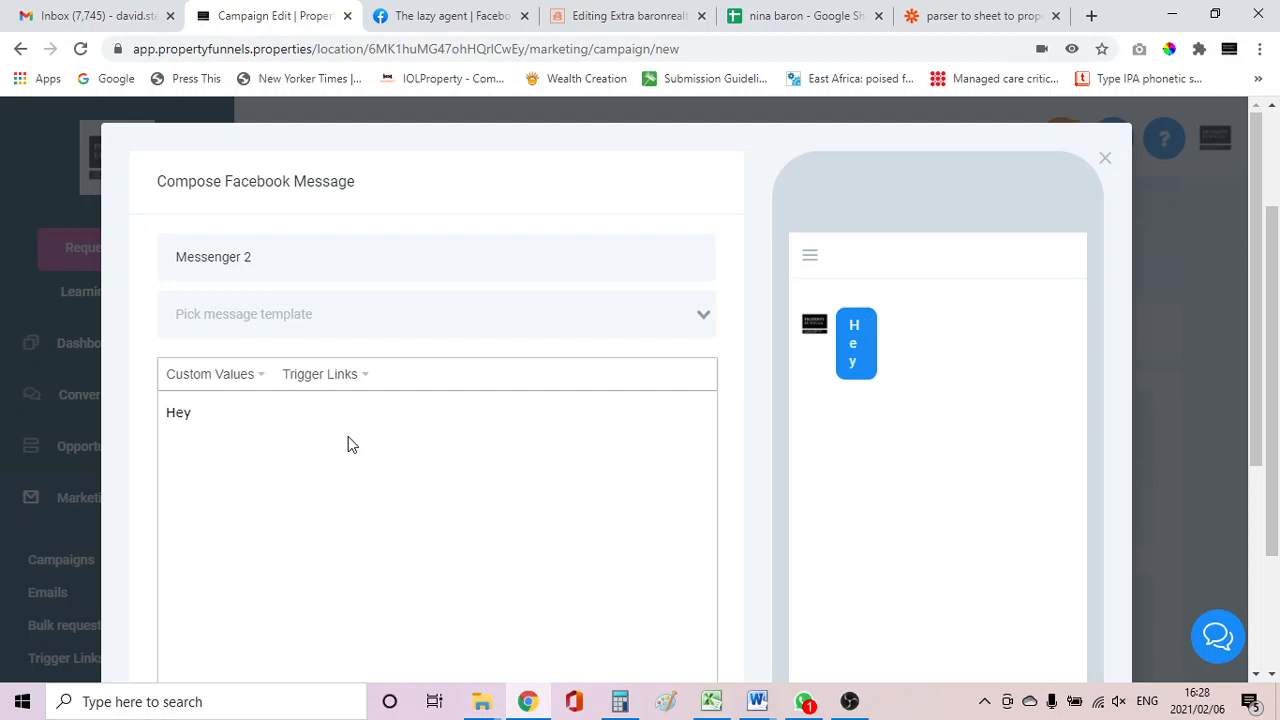
pyautogui.write(', {{')
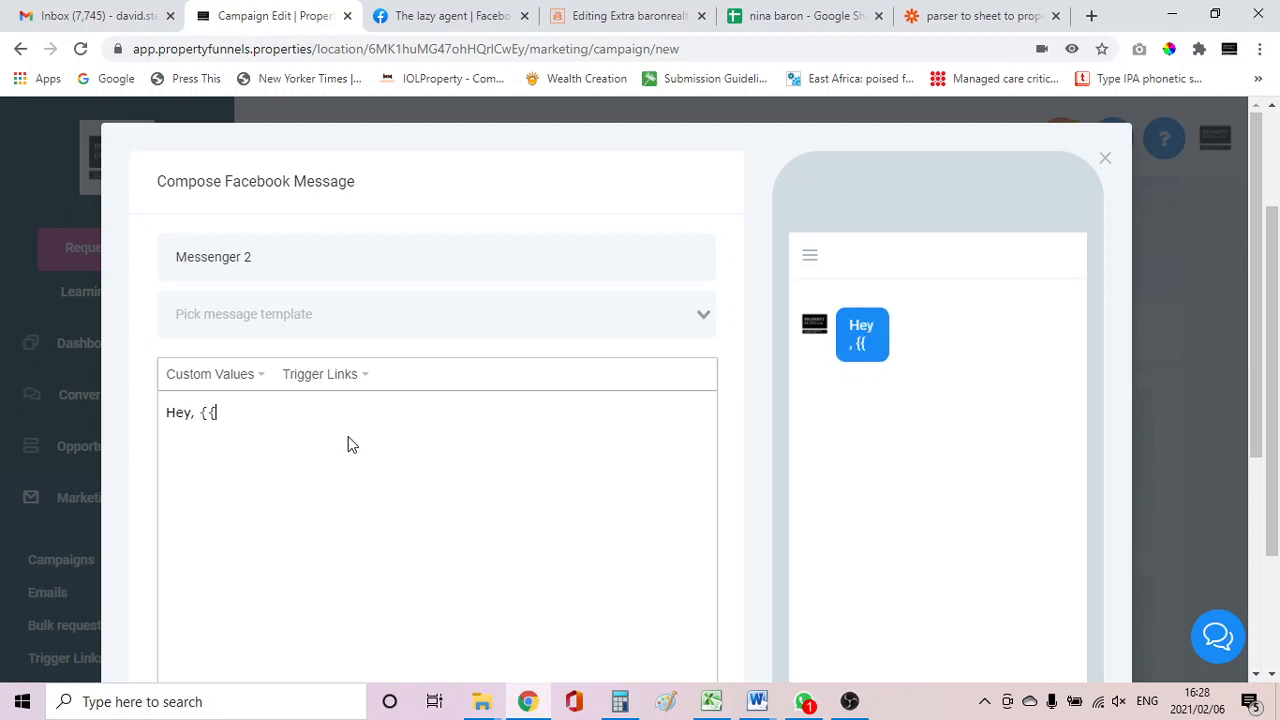
pyautogui.write('{contact')
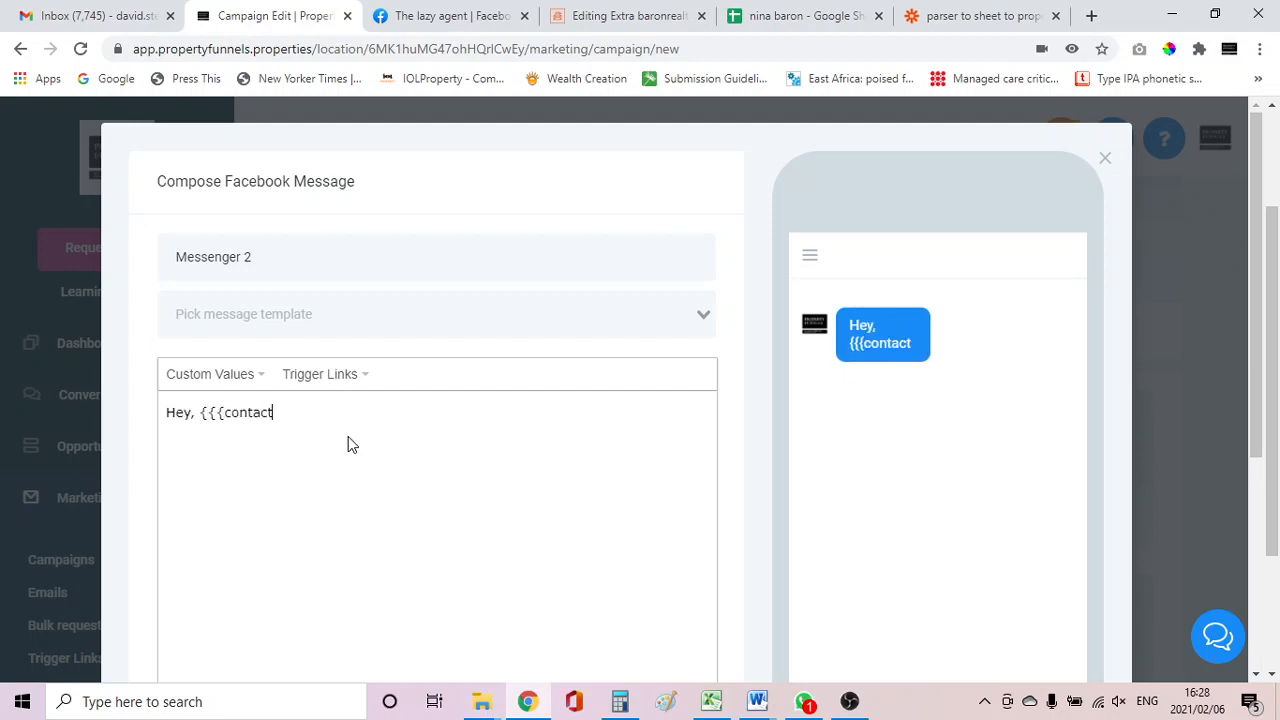
pyautogui.write('.f')
pyautogui.write('orm')
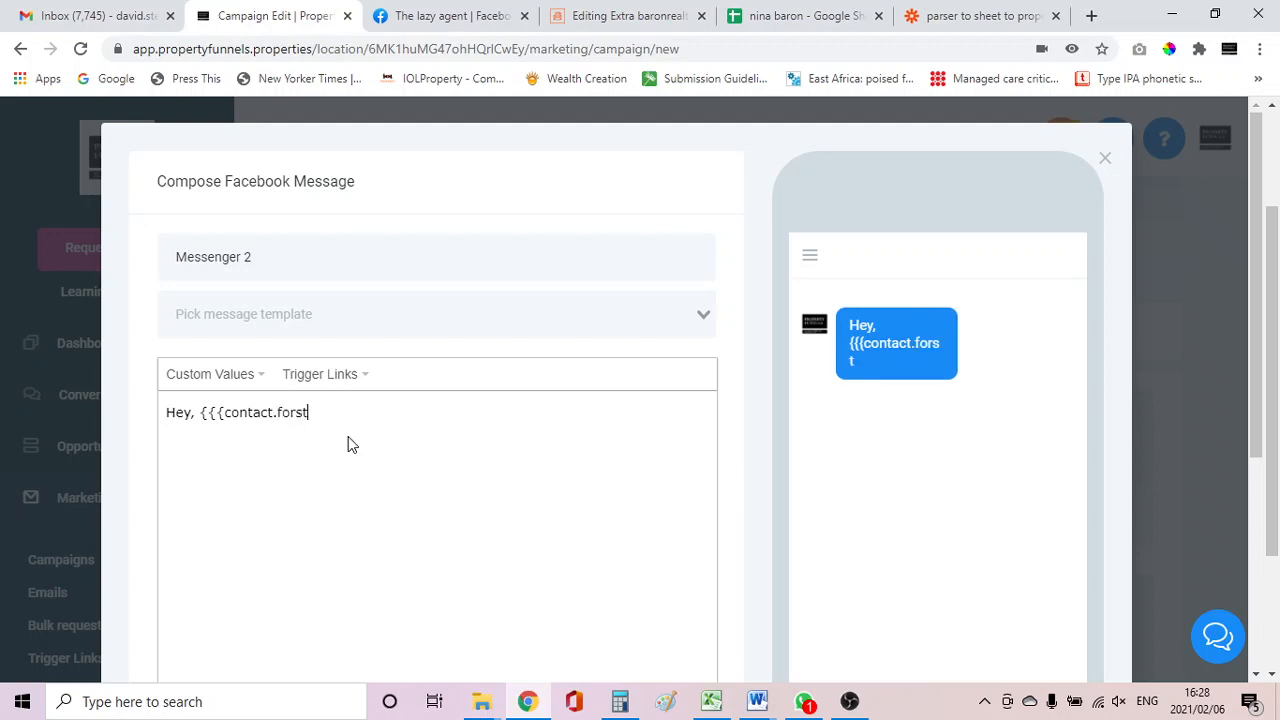
# Append ", {{{contact.first_name}}" to the greeting to personalise it with the contact's first name.
pyautogui.press('BackSpace')
pyautogui.press('BackSpace')
pyautogui.press('BackSpace')
pyautogui.write('ir')
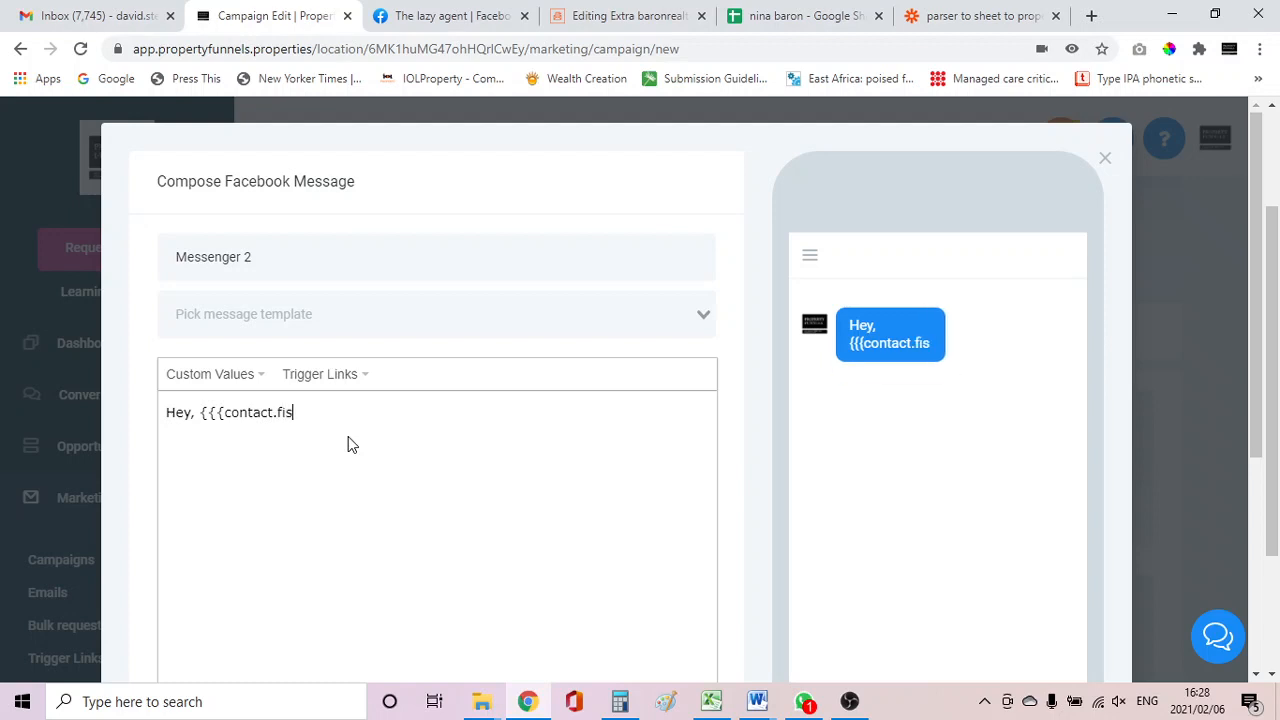
pyautogui.press('BackSpace')
pyautogui.press('BackSpace')
pyautogui.write('irst_')
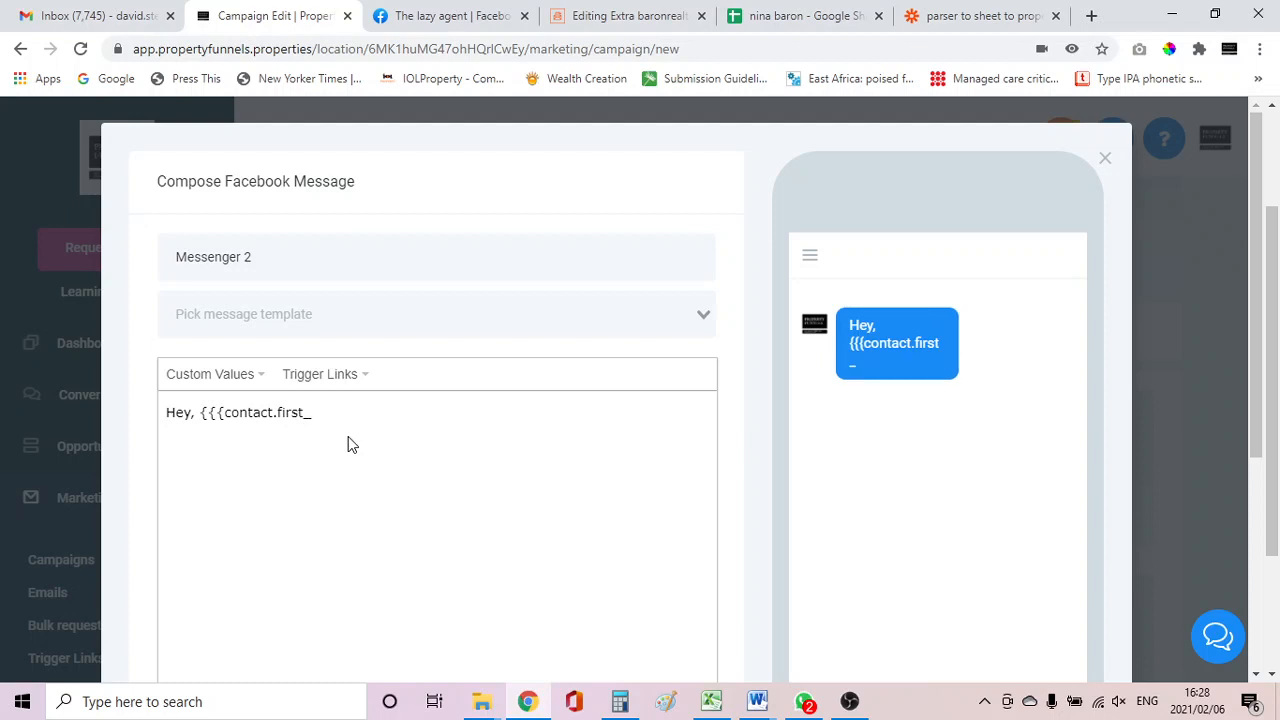
pyautogui.write('name}}')
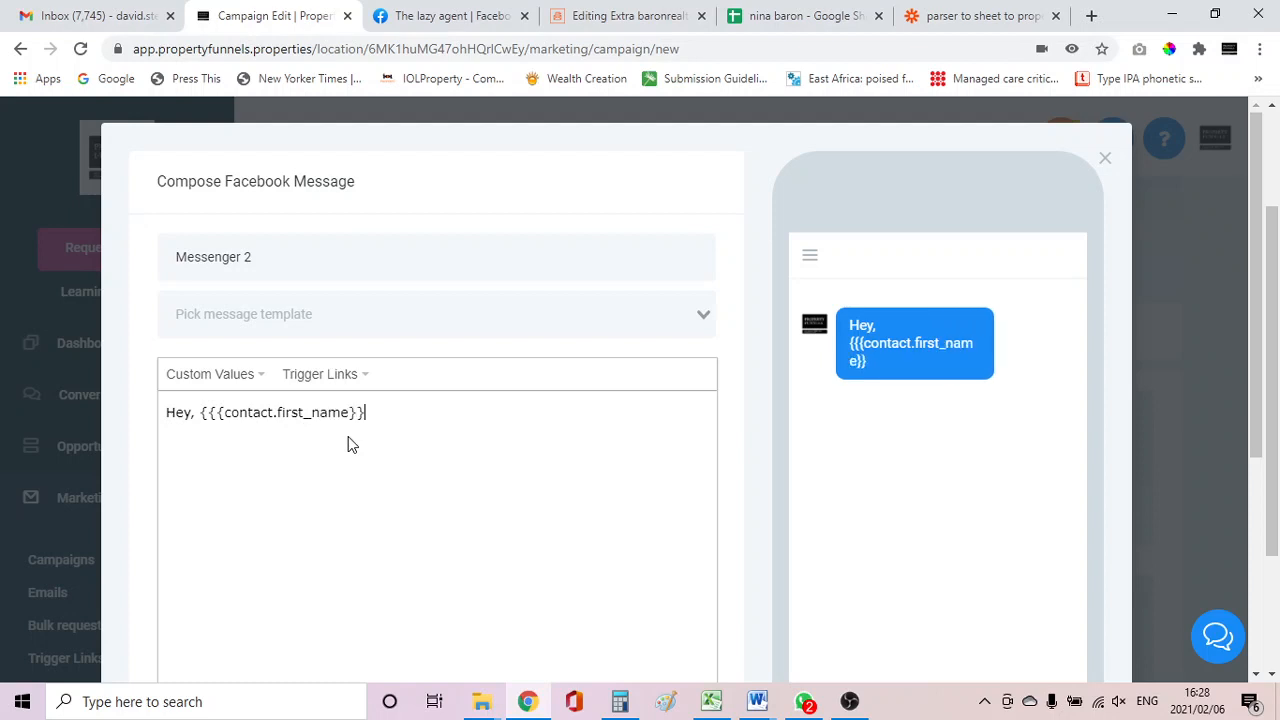
pyautogui.click(836, 692)
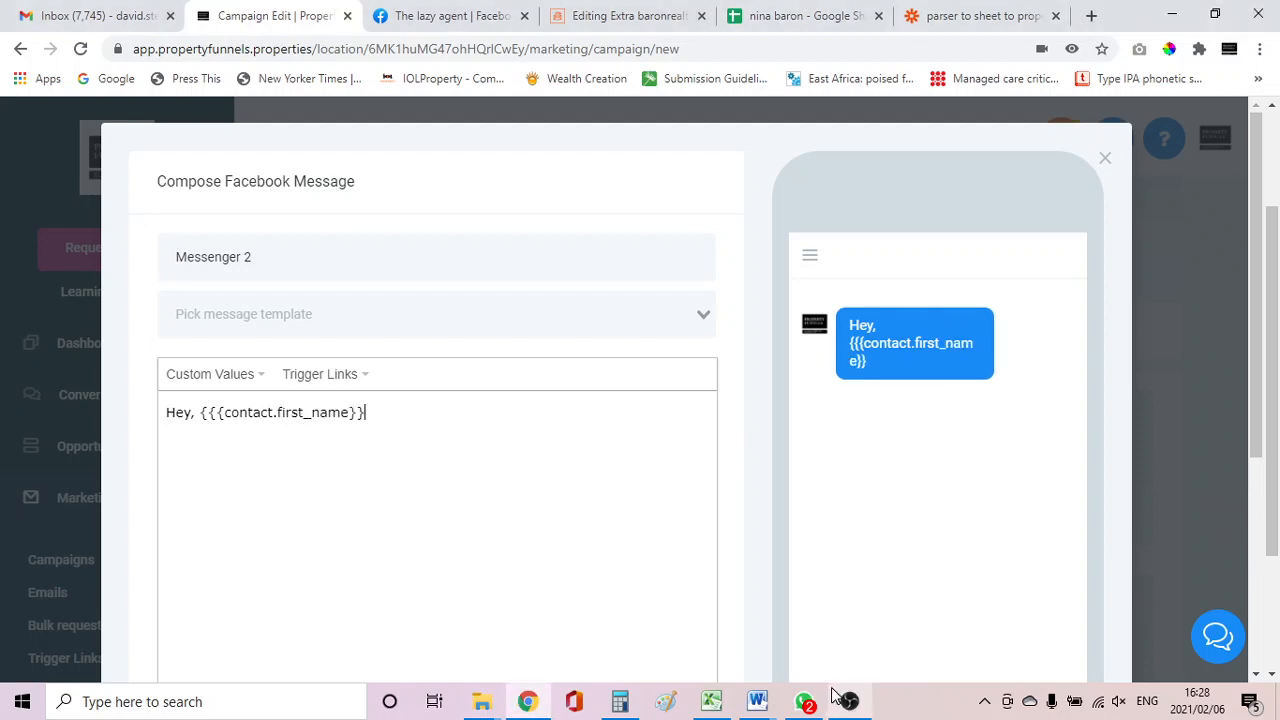
# Continue the message with ", we'd love to help you as soon as possible. Please leave your email and cellphone number here so one".
pyautogui.write(', ')
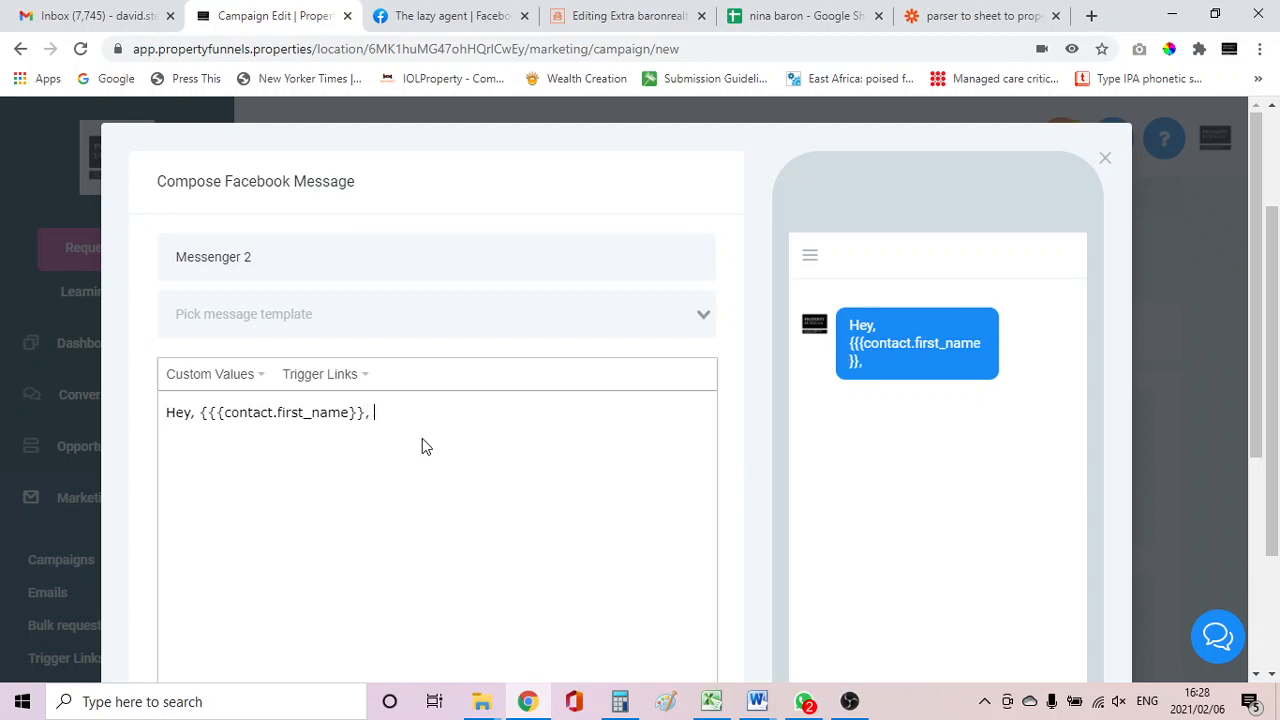
pyautogui.write("we'd love")
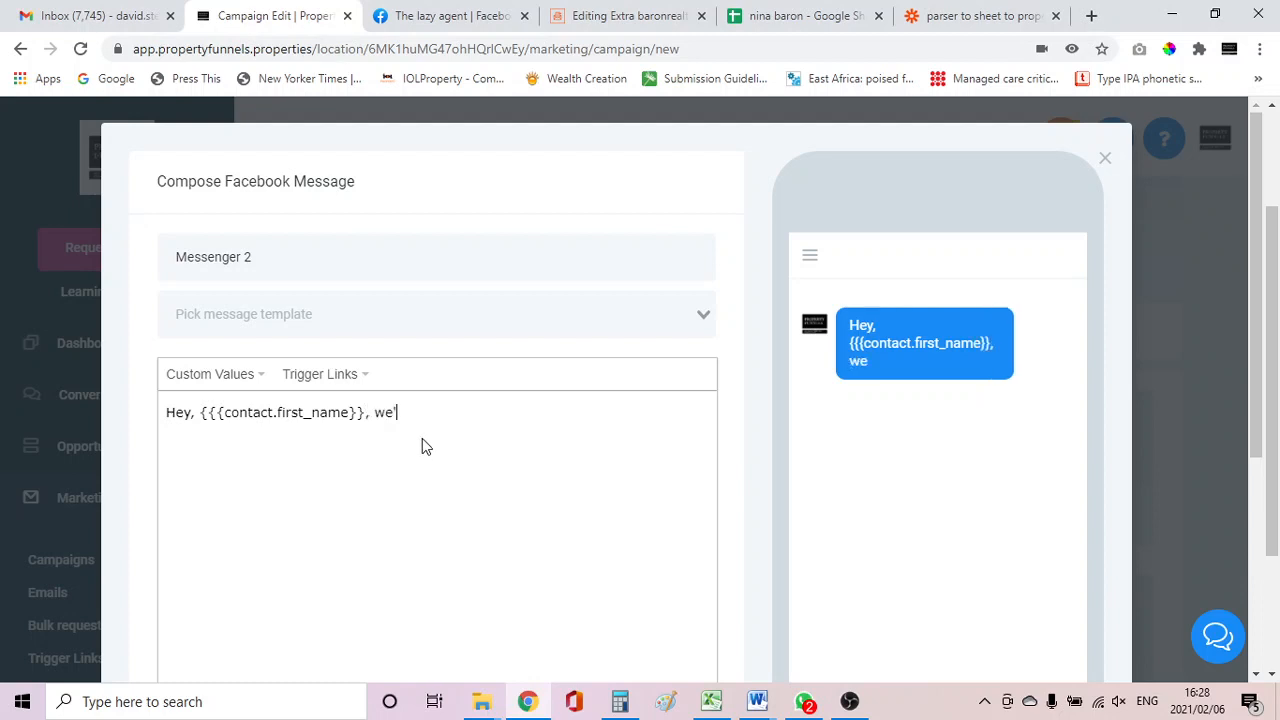
pyautogui.write(' to ')
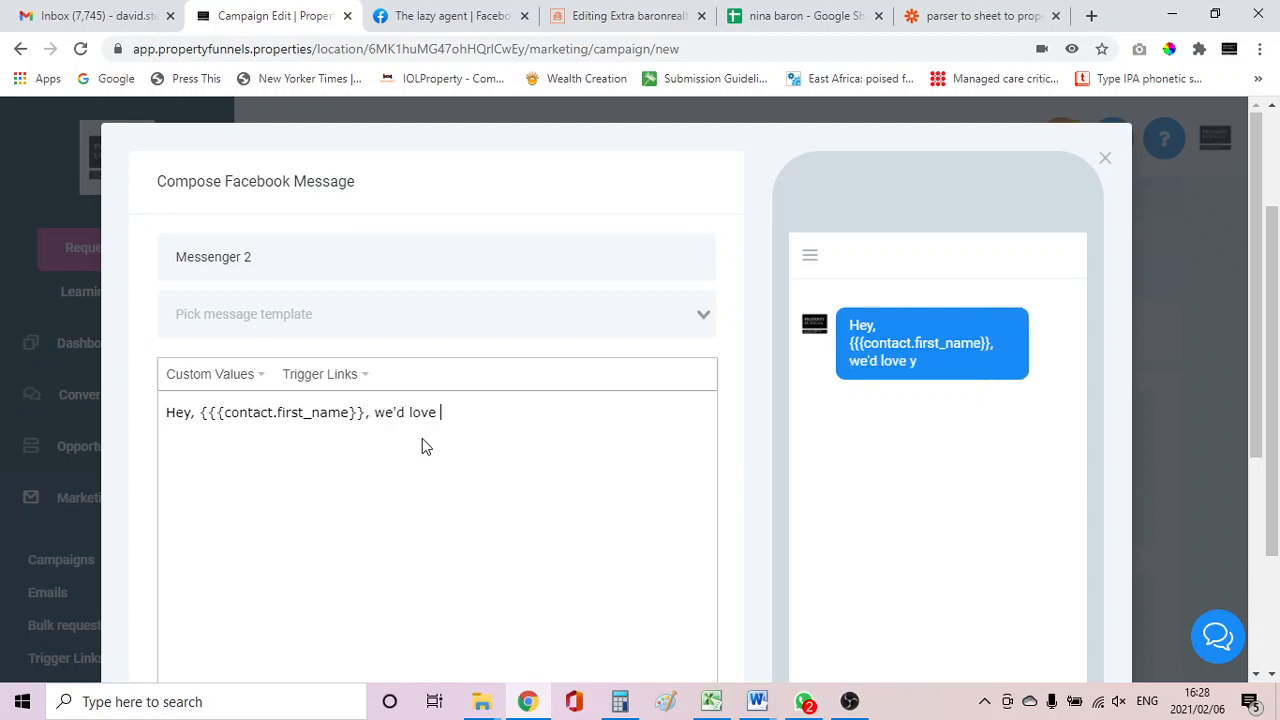
pyautogui.write('help you')
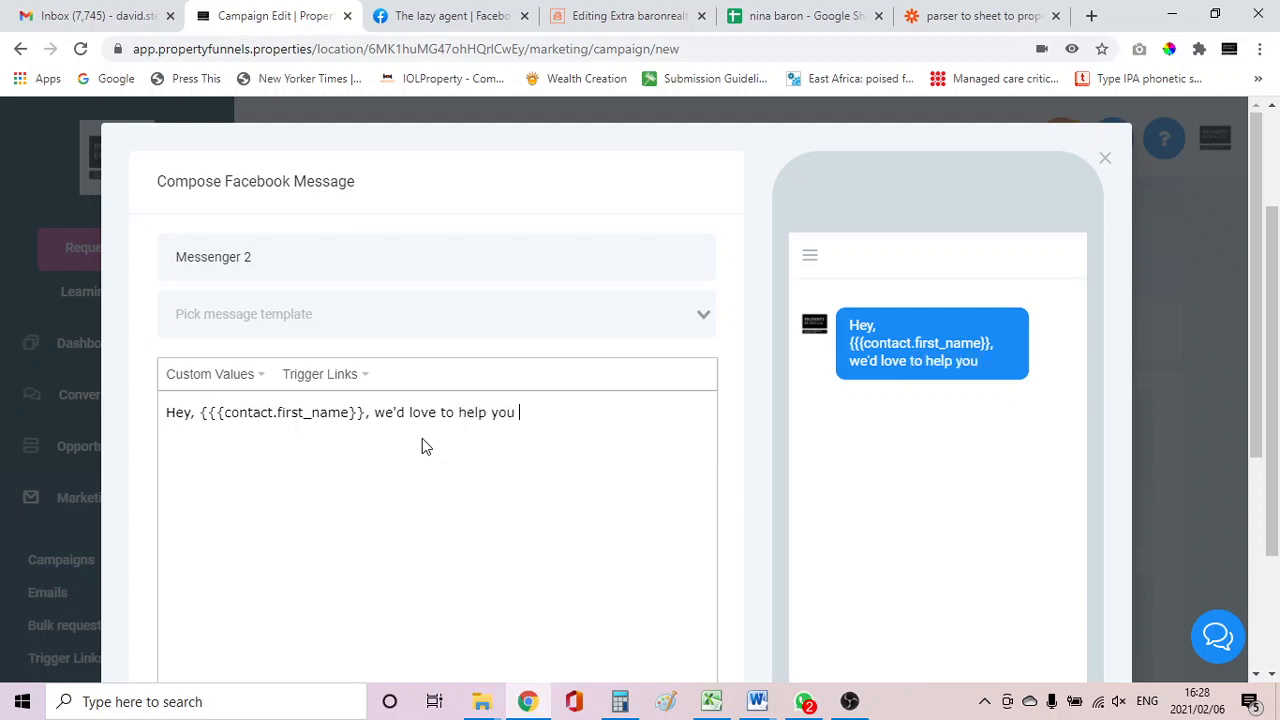
pyautogui.write(' as soon as pos')
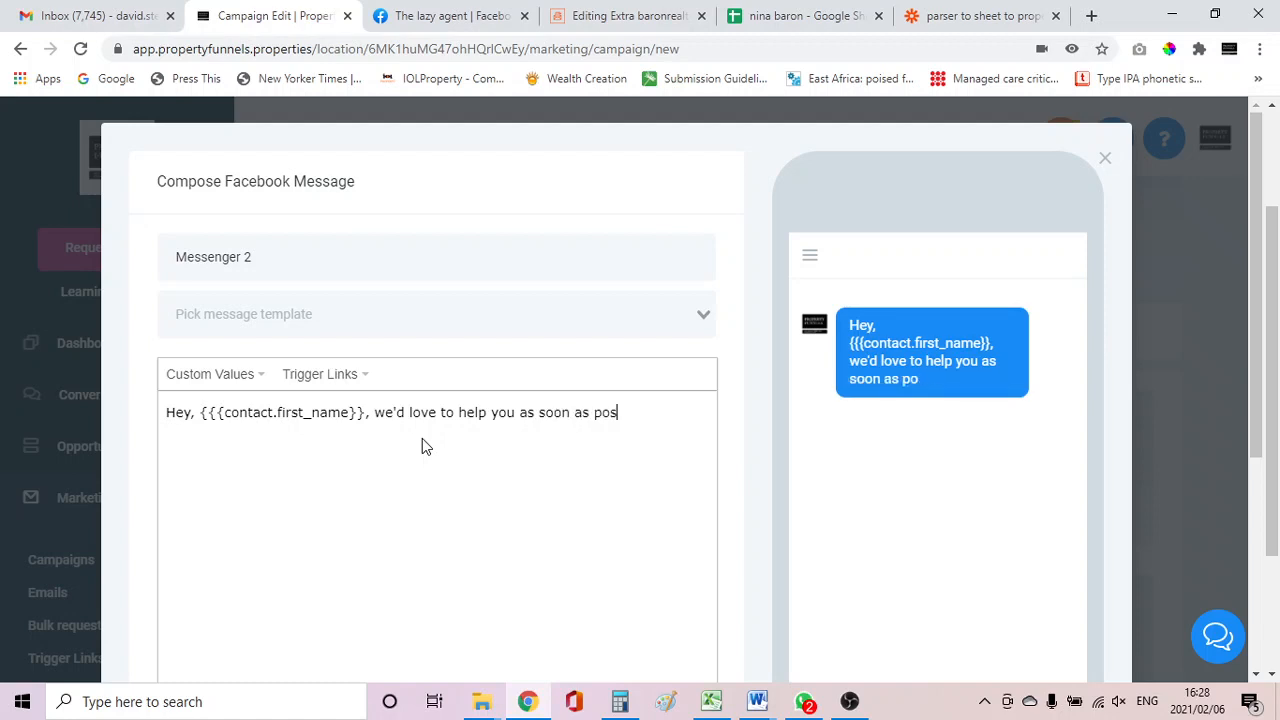
pyautogui.write('sible. Plea')
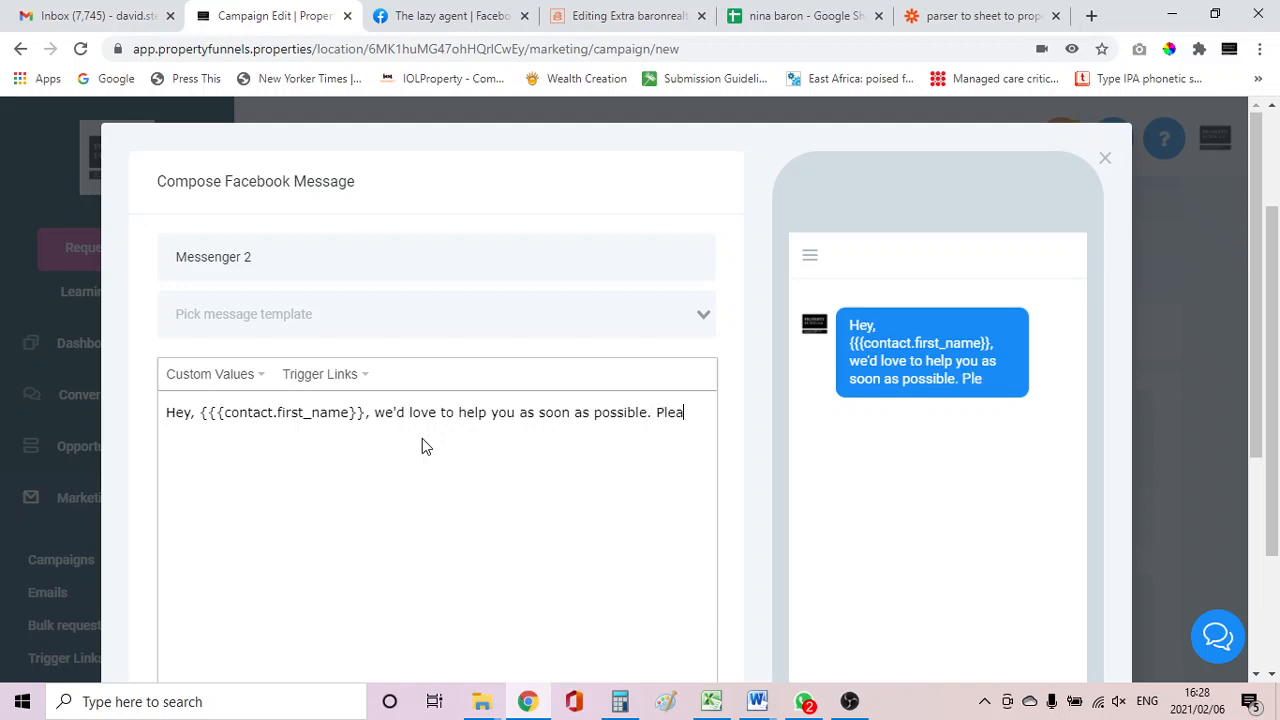
pyautogui.write('se leave your e')
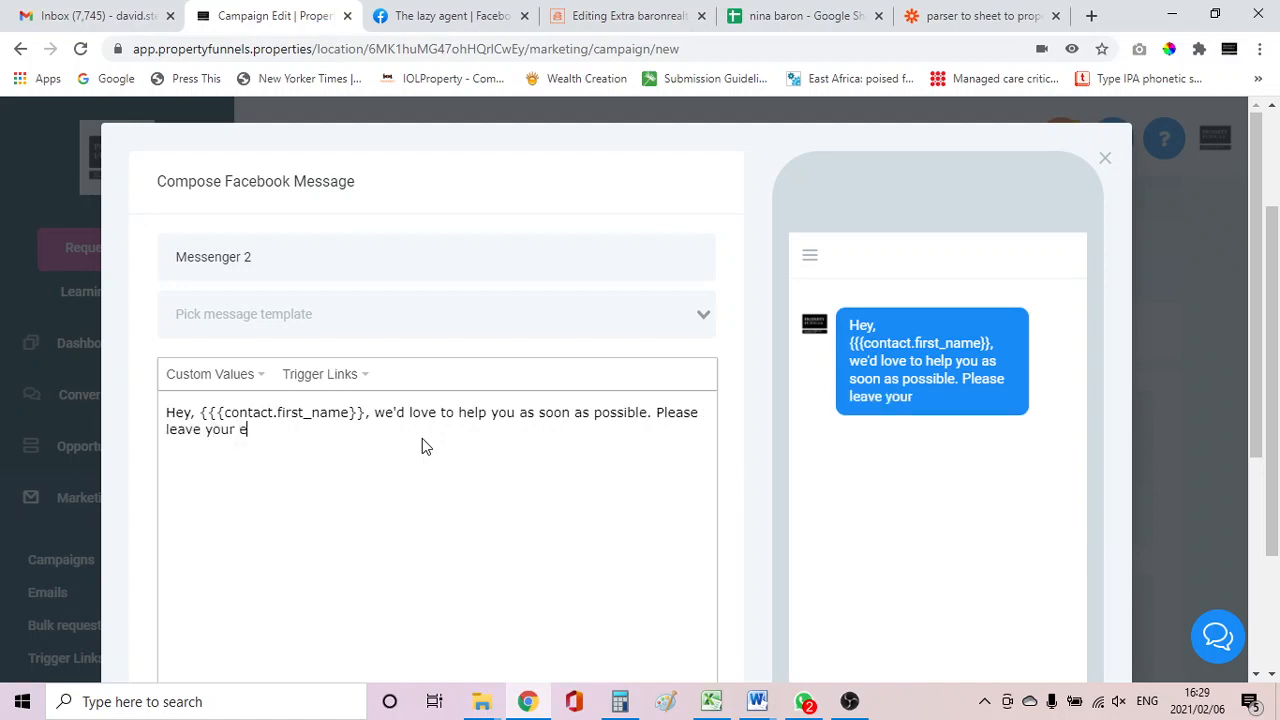
pyautogui.write('mail and c')
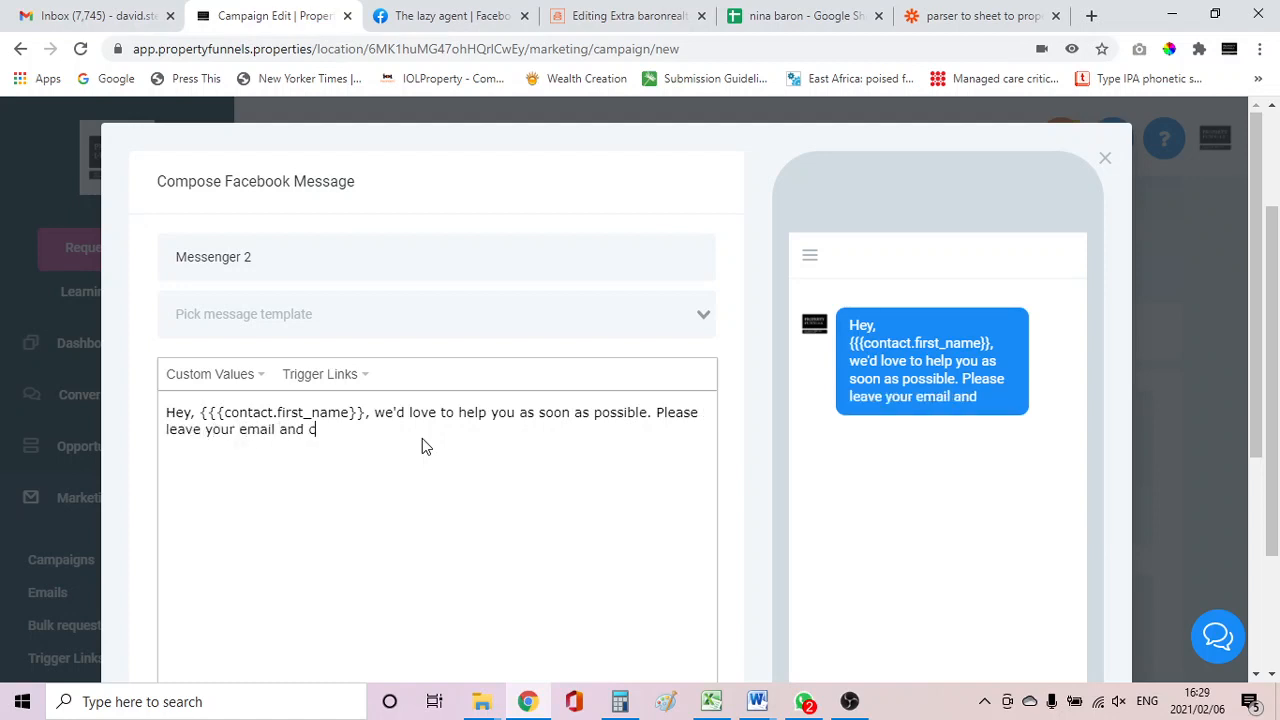
pyautogui.write('ellphone')
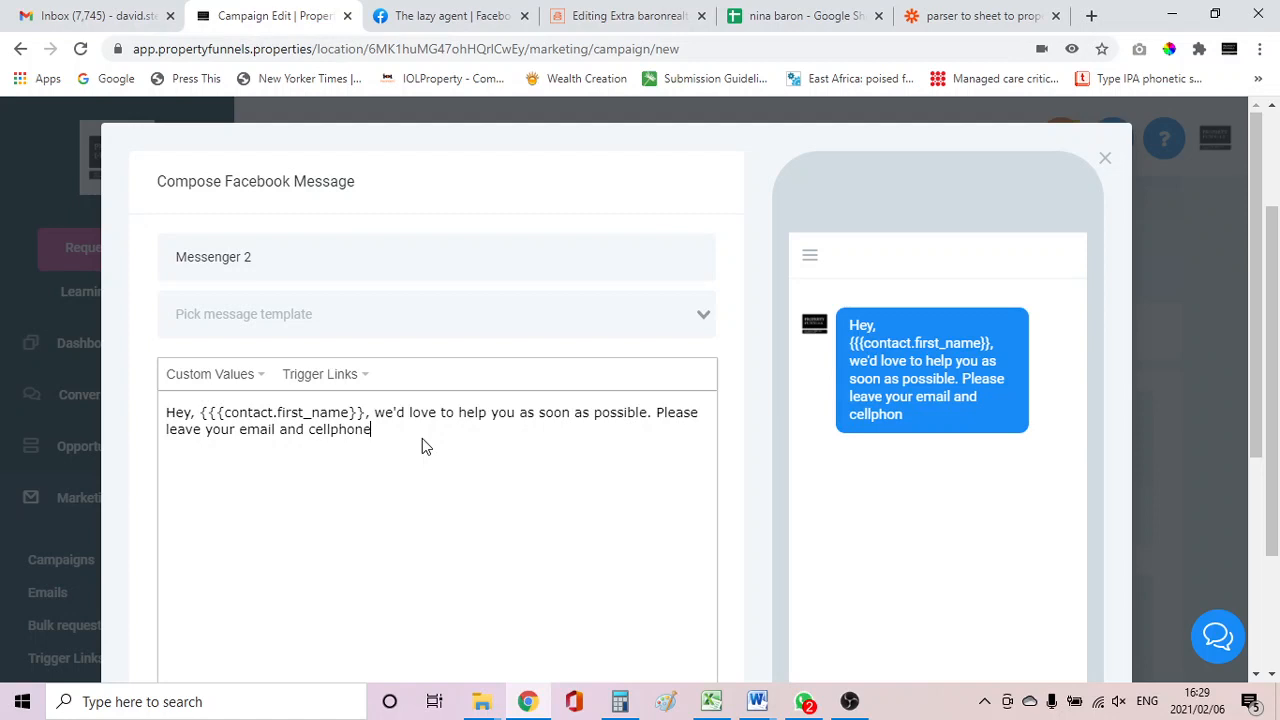
pyautogui.write(' number here')
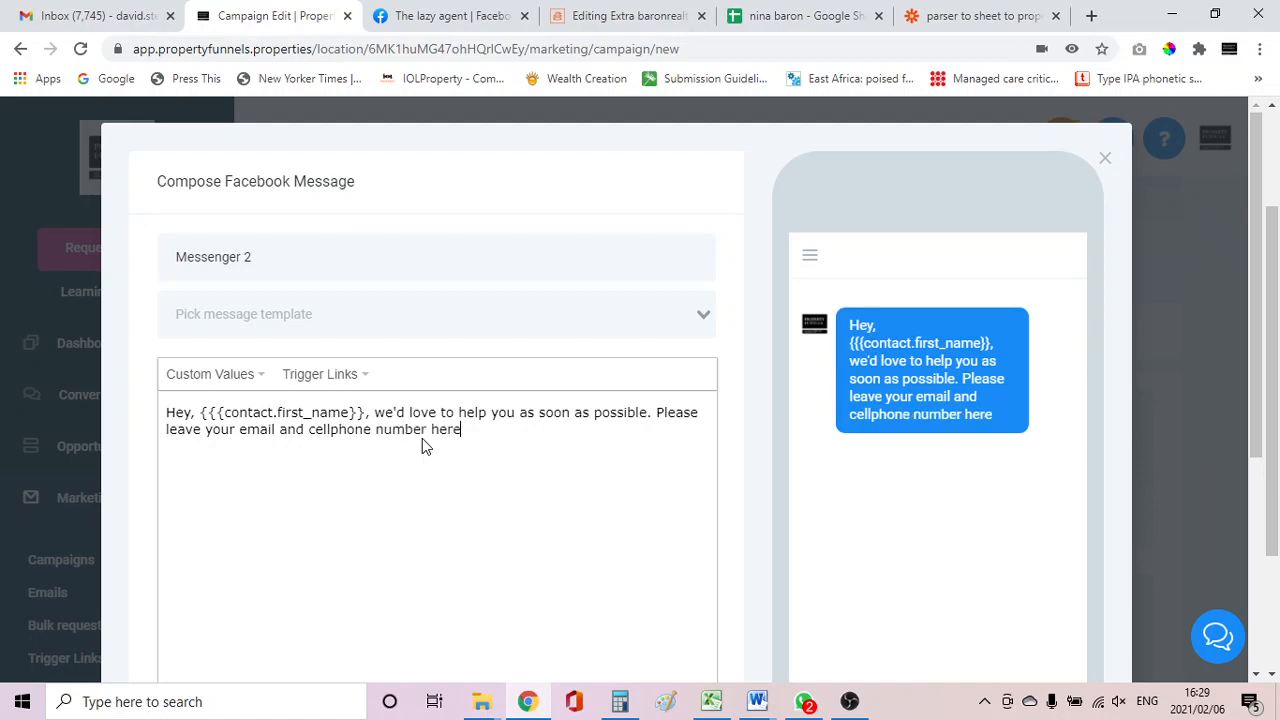
pyautogui.write(' so one')
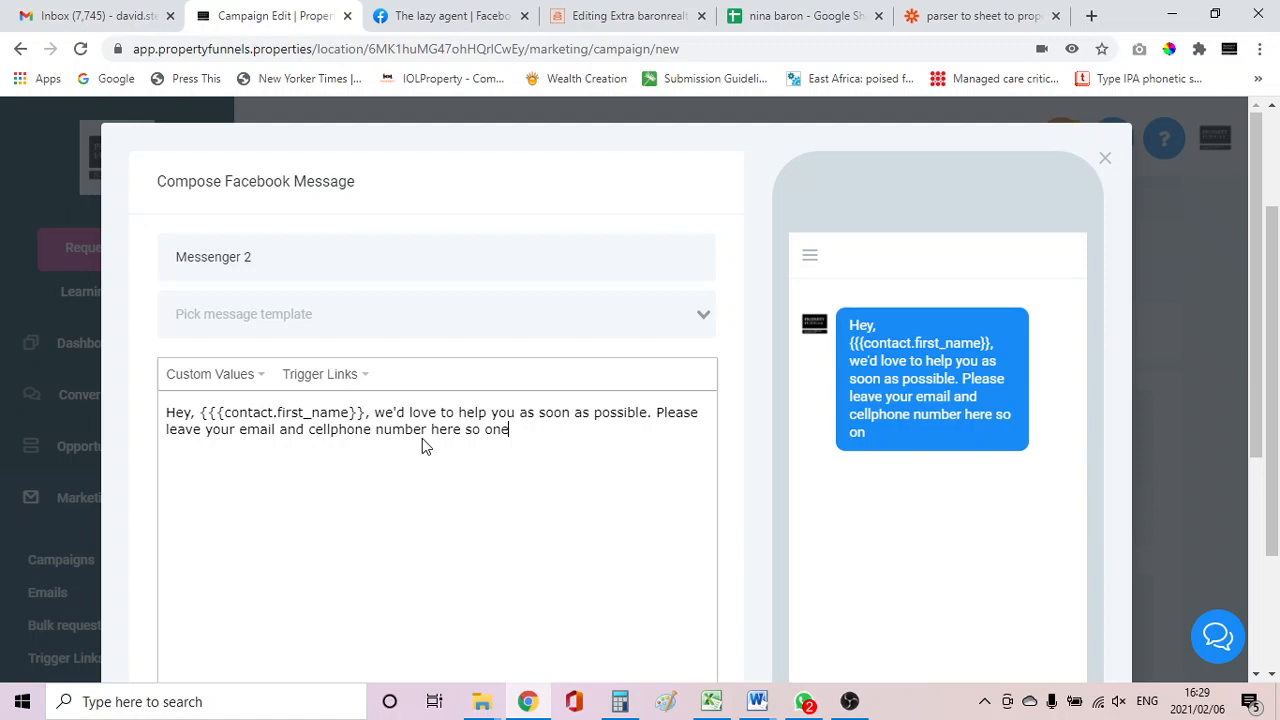
pyautogui.write(' of our agent')
# Finish the sentence with " of our agents can help you with your property needs.".
pyautogui.press('BackSpace')
pyautogui.press('BackSpace')
pyautogui.write('ents ca')
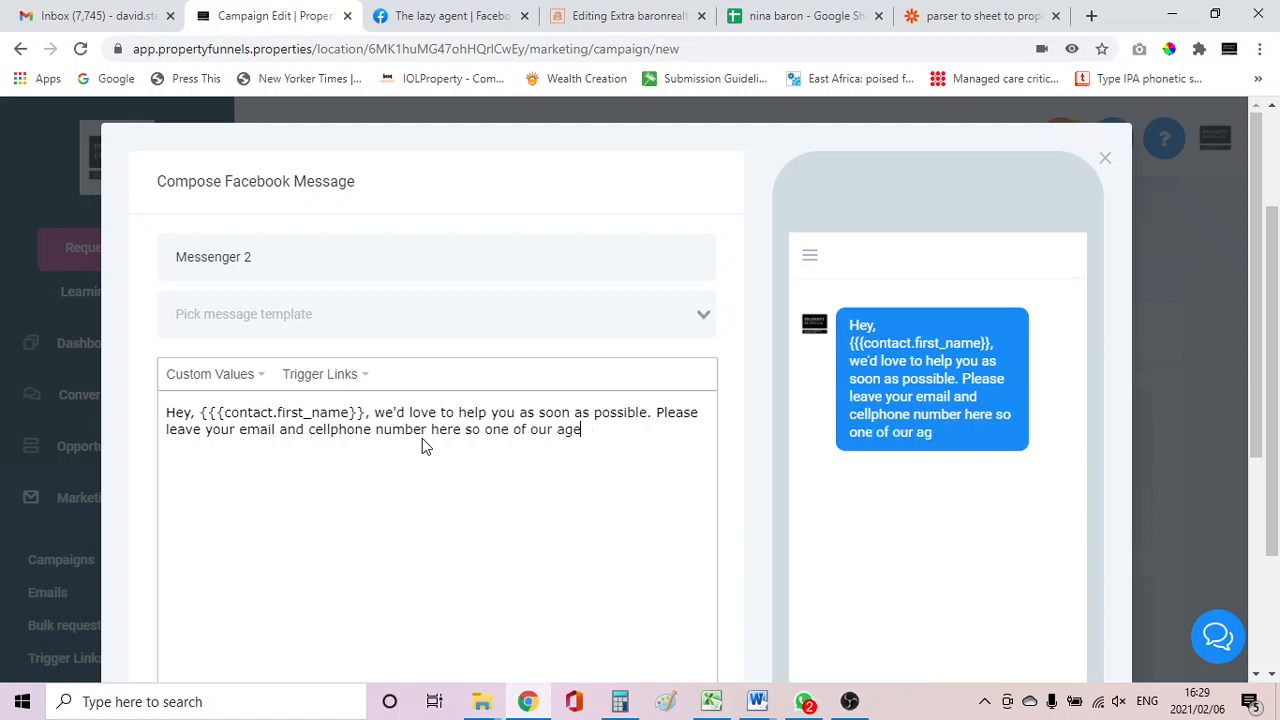
pyautogui.write('n help you')
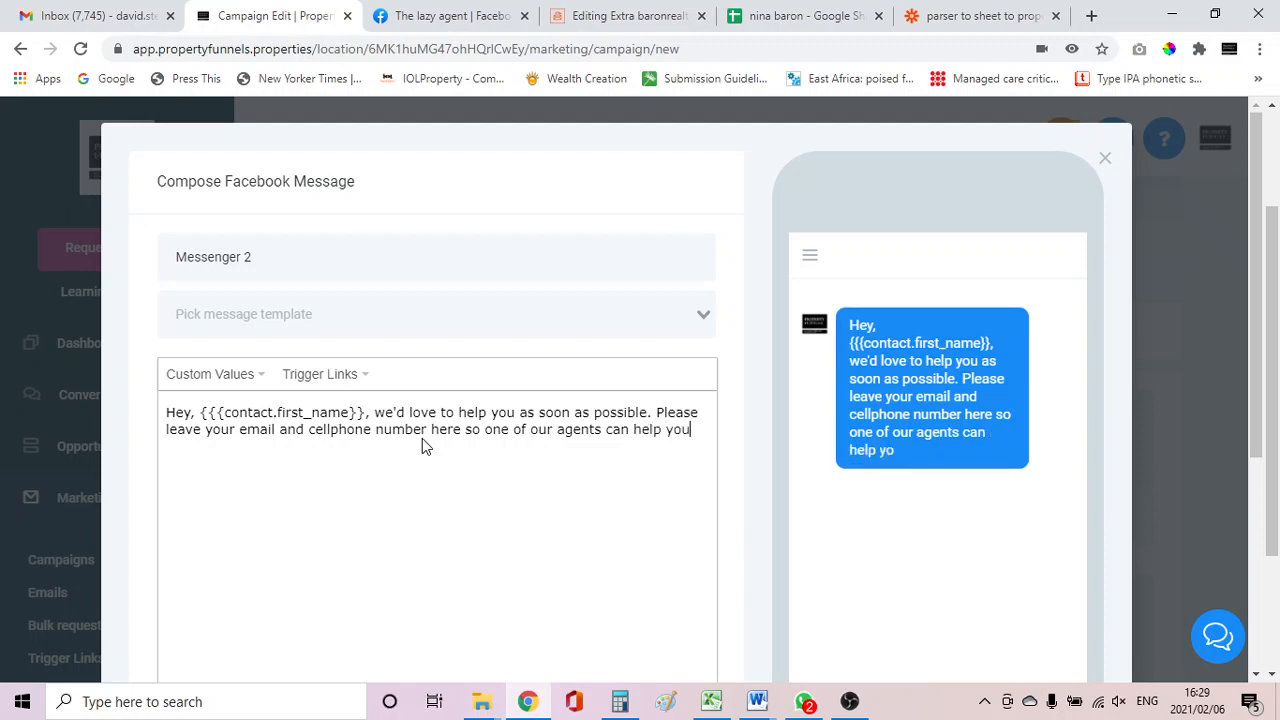
pyautogui.write(' with your pr')
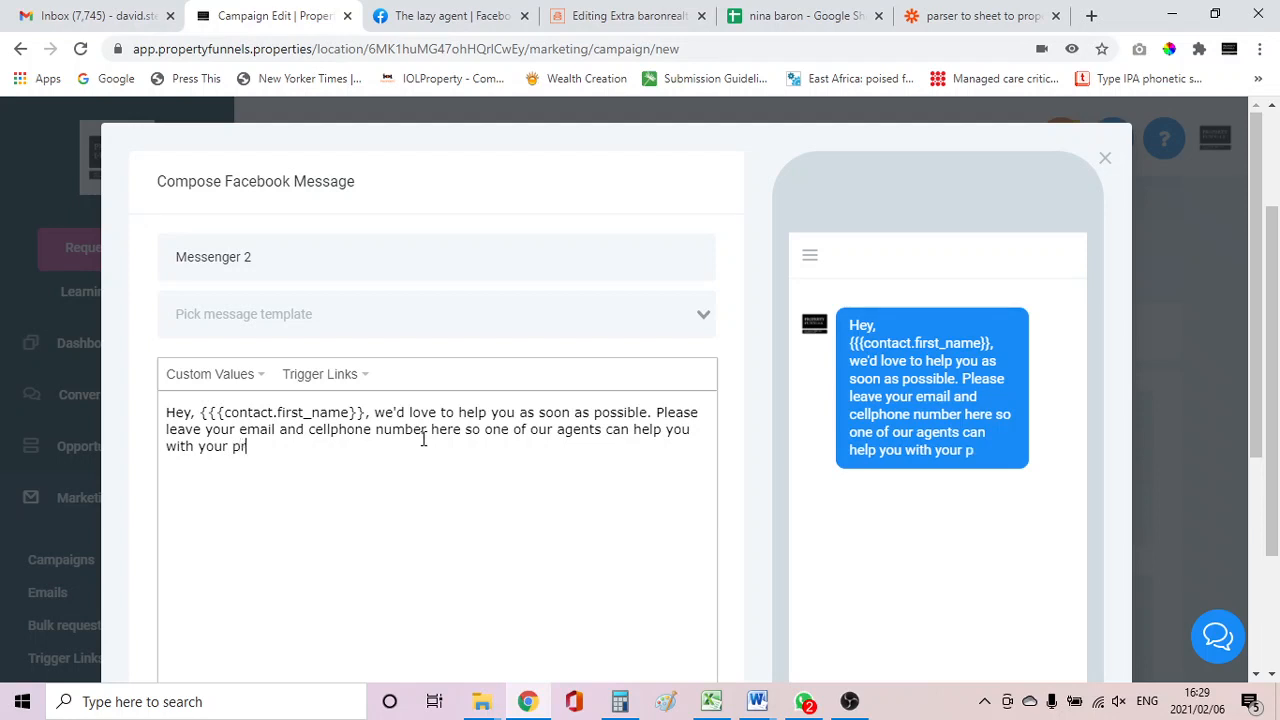
pyautogui.write('operty n')
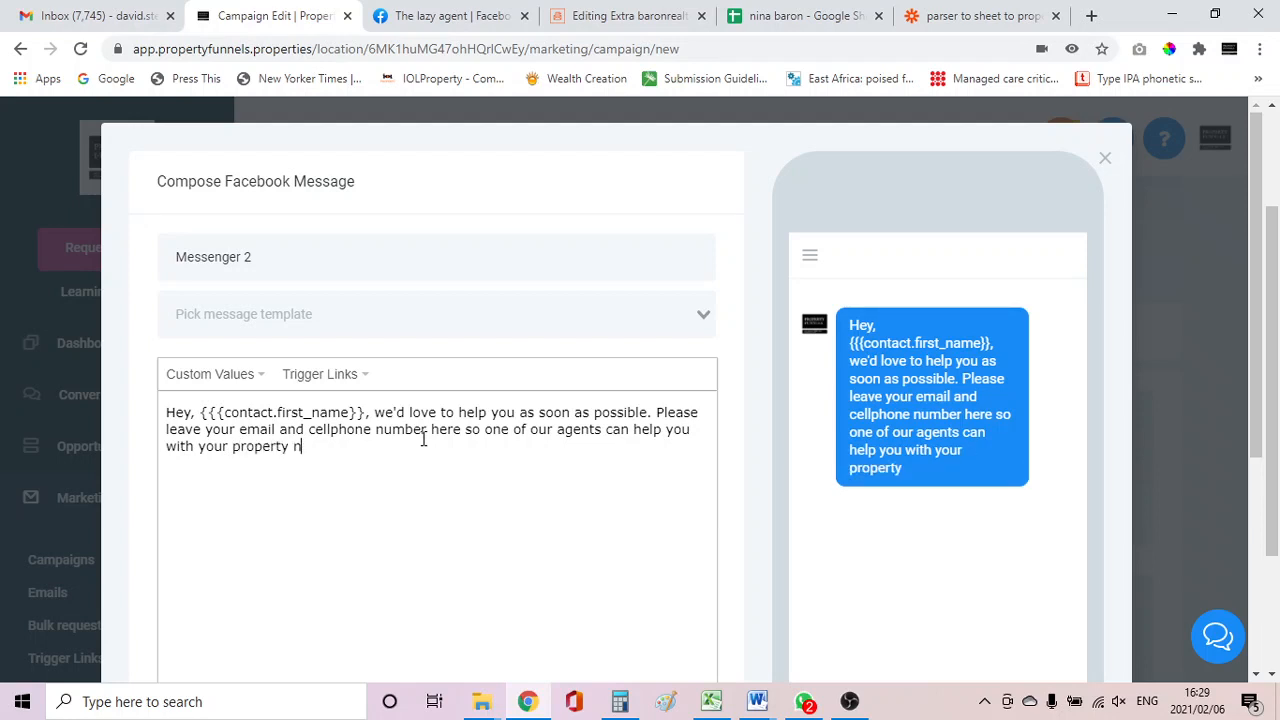
pyautogui.write('eeds.')
# Add a "Regards," sign-off on a new line below the message.
pyautogui.press('Return')
pyautogui.press('Return')
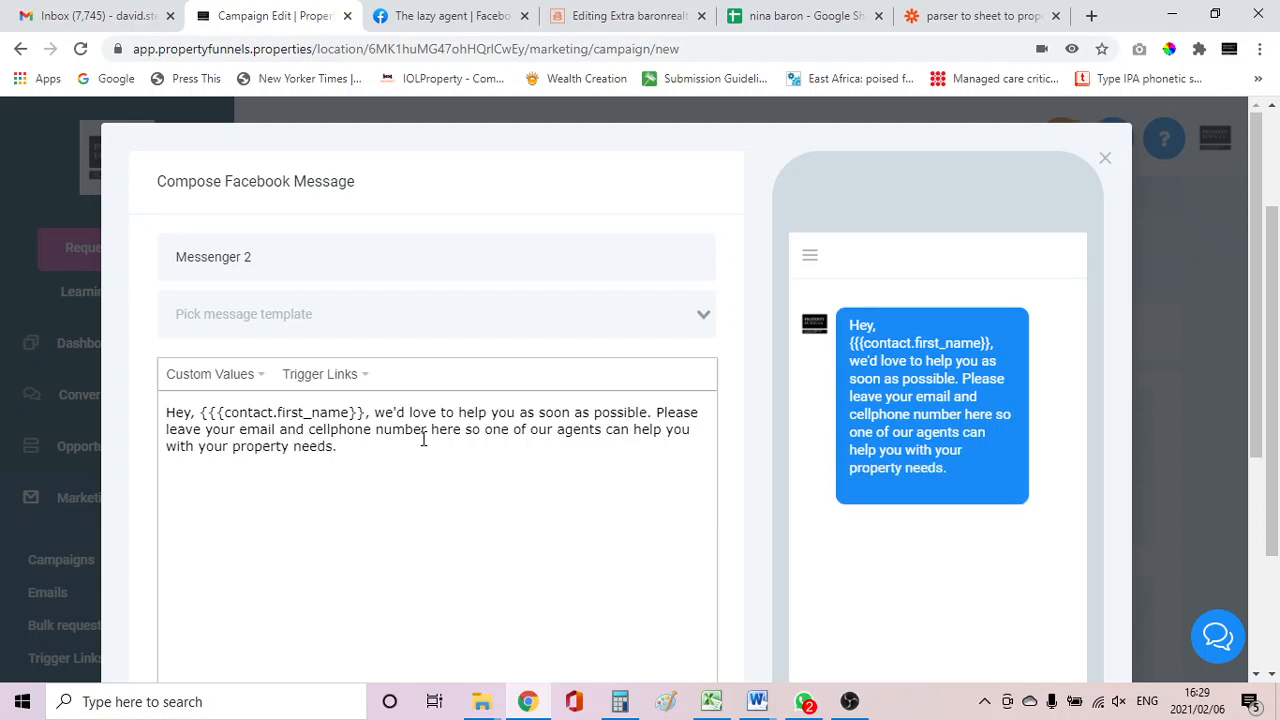
pyautogui.write('Rea')
pyautogui.write('ards,')
pyautogui.press('Return')
# Insert the {{location.name}} placeholder on the line beneath the sign-off.
pyautogui.write('{')
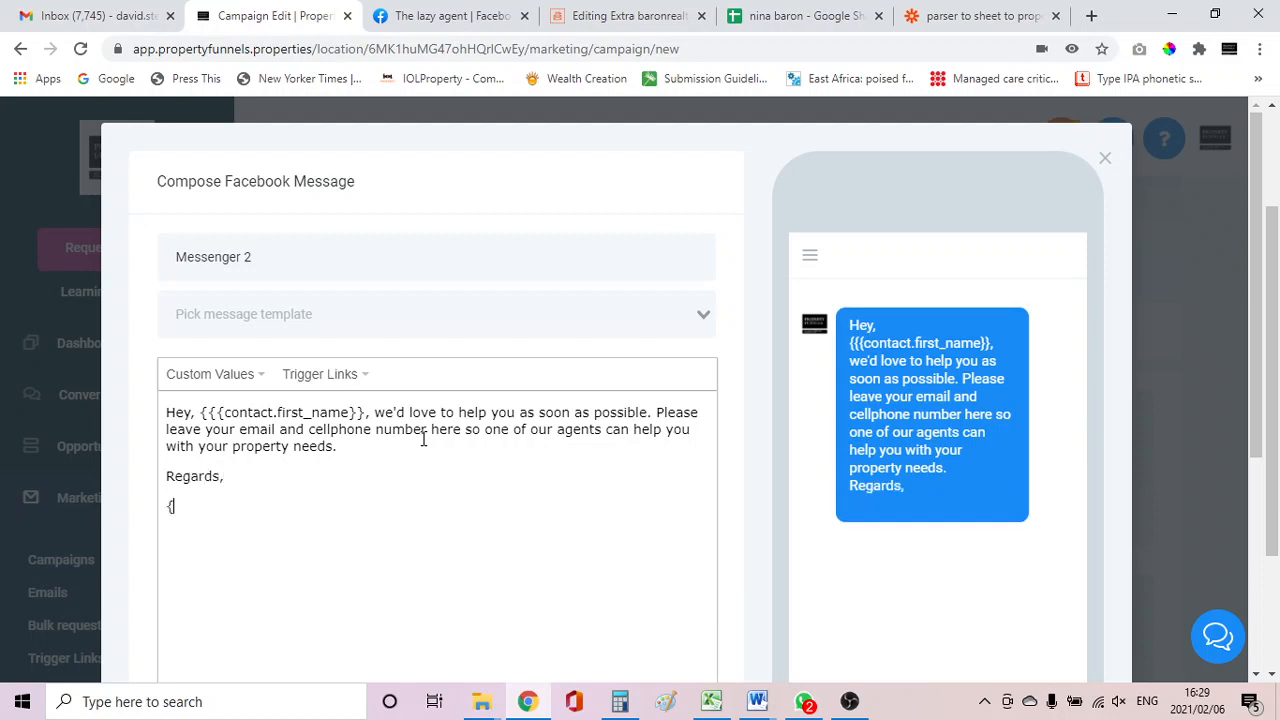
pyautogui.write('{location.n')
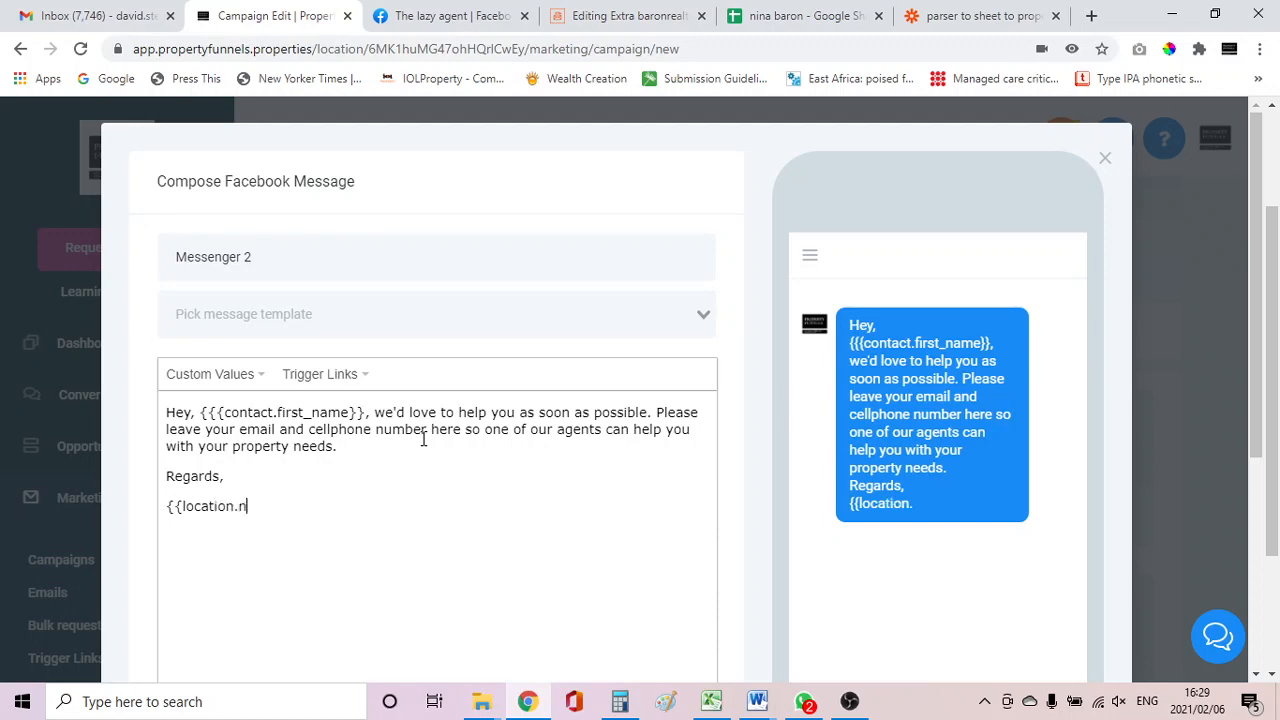
pyautogui.write('ame}}')
# Remove the extra brace from the first-name placeholder so it uses double braces, then save the Messenger event.
pyautogui.scroll(-3, 415, 405)
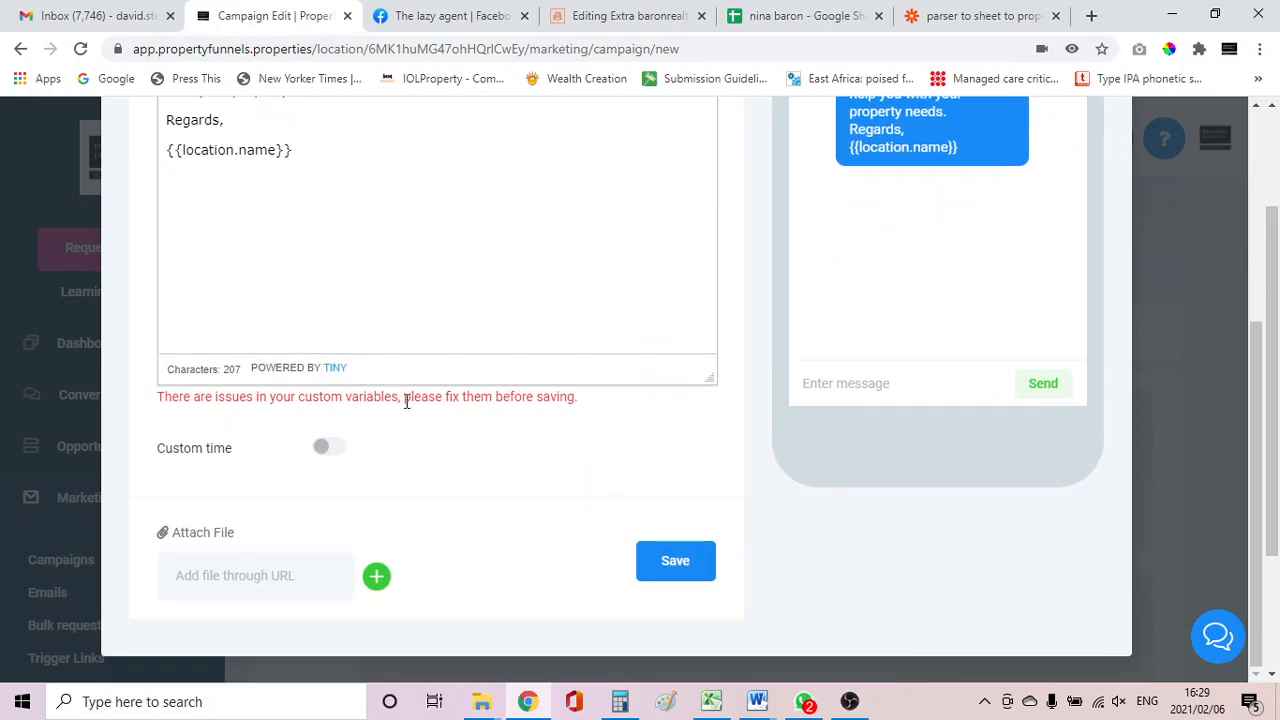
pyautogui.scroll(5, 330, 160)
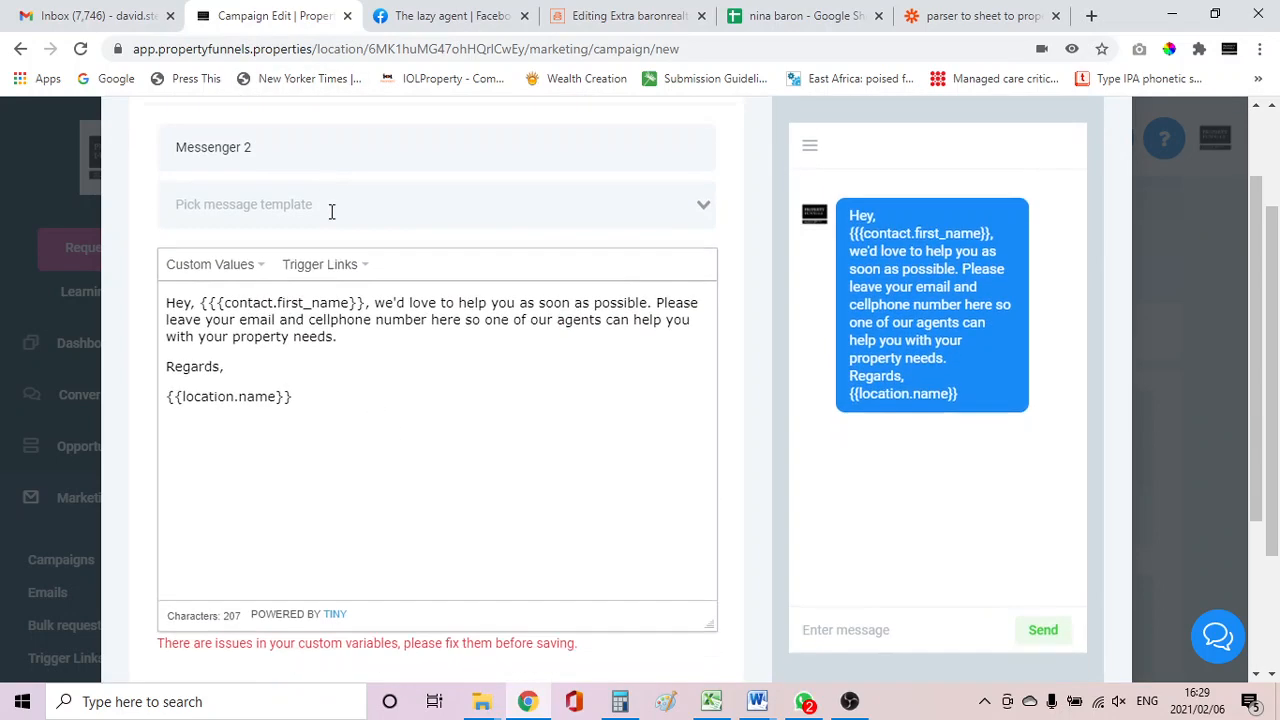
pyautogui.scroll(-1, 332, 211)
pyautogui.click(218, 243)
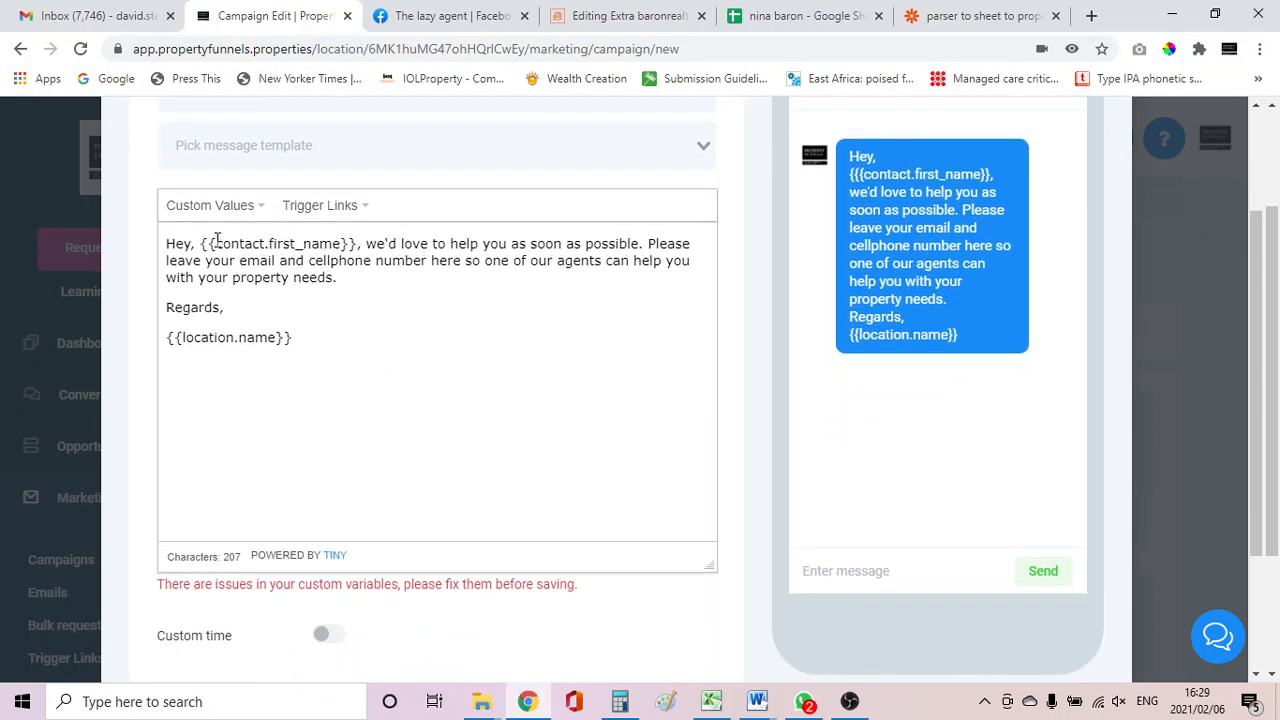
pyautogui.press('BackSpace')
pyautogui.scroll(-2, 331, 318)
pyautogui.click(668, 563)
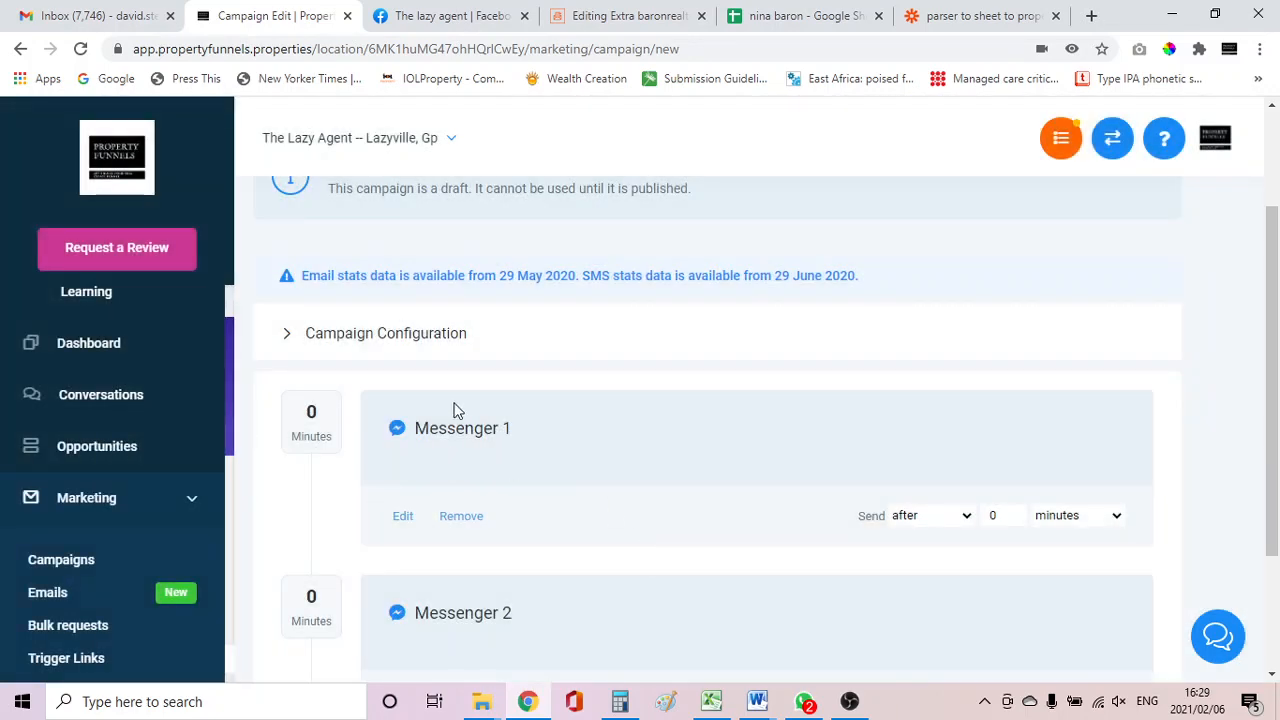
# Set the second Messenger event to send 10 minutes after the previous one.
pyautogui.scroll(-1, 445, 457)
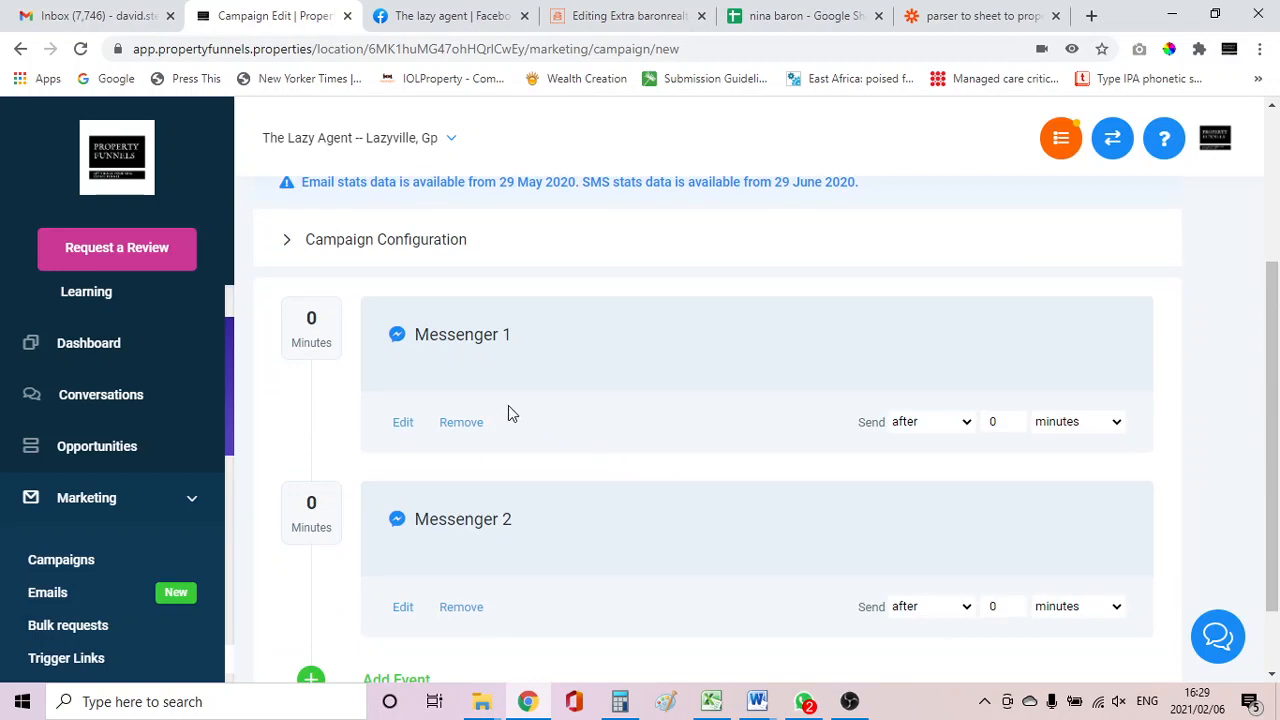
pyautogui.scroll(-1, 760, 580)
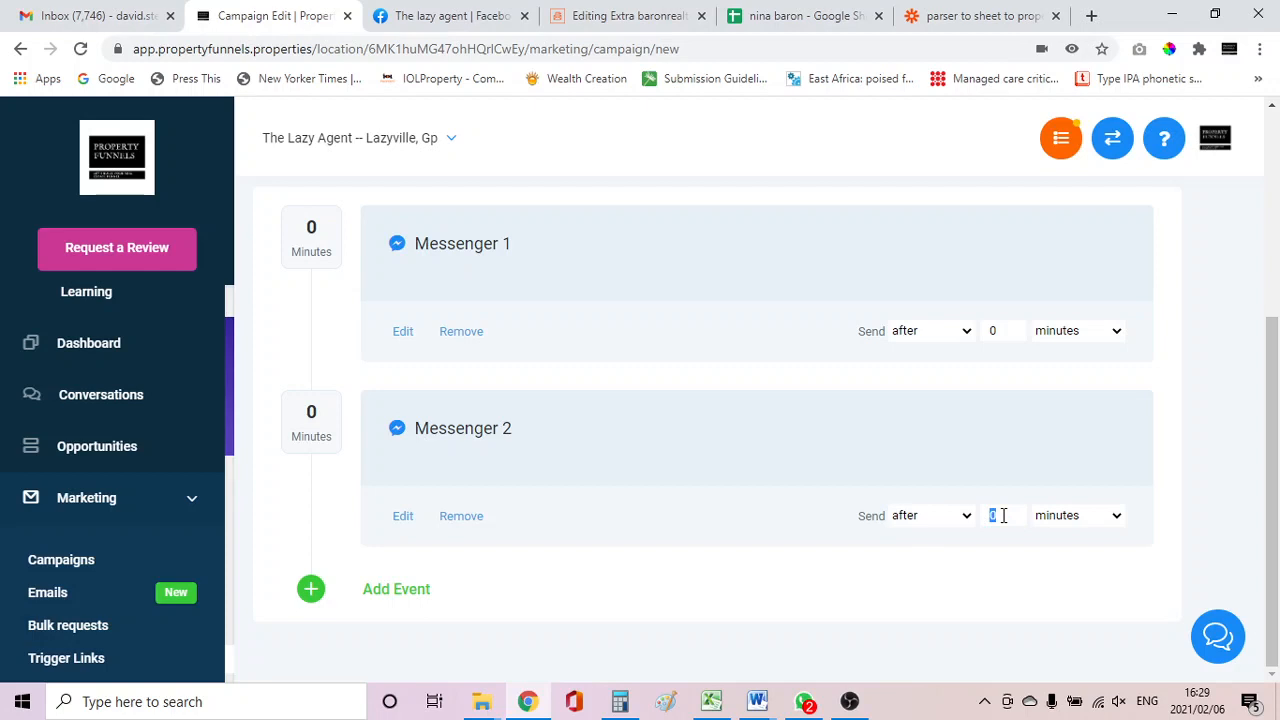
pyautogui.write('10')
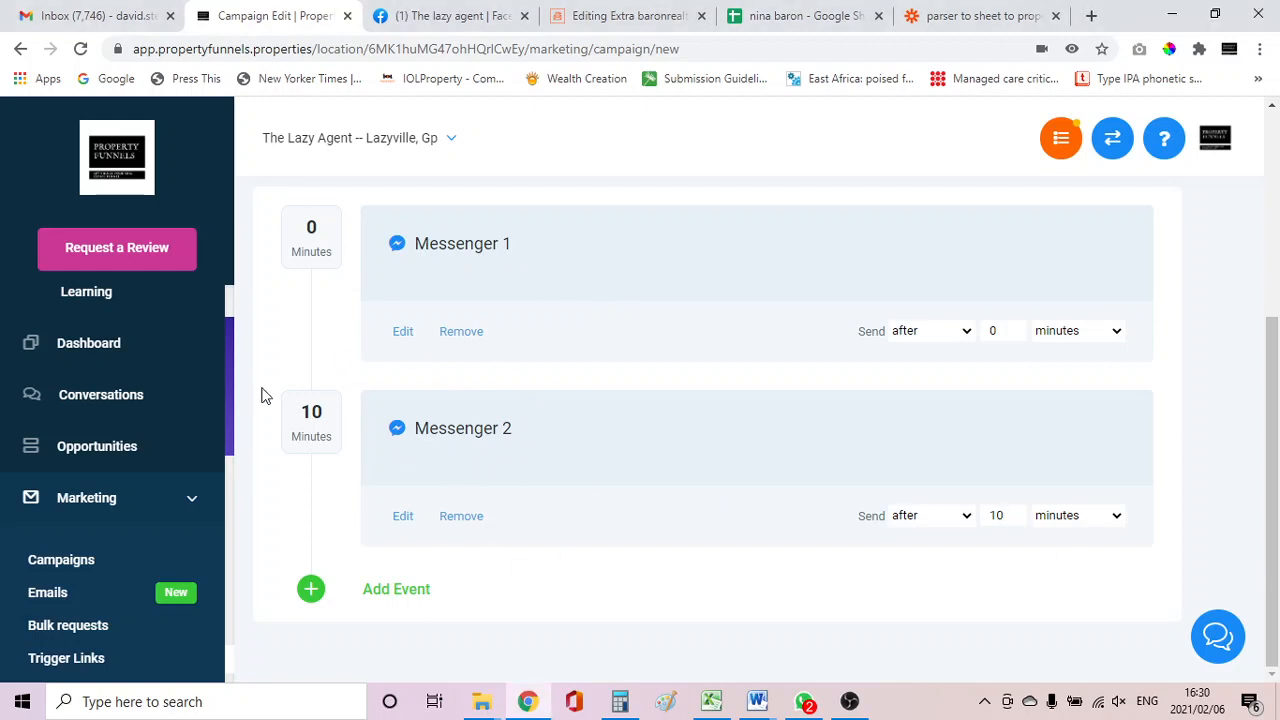
# Publish the Fb messenger campaign and return to the campaign list.
pyautogui.scroll(2, 290, 398)
pyautogui.scroll(1, 290, 398)
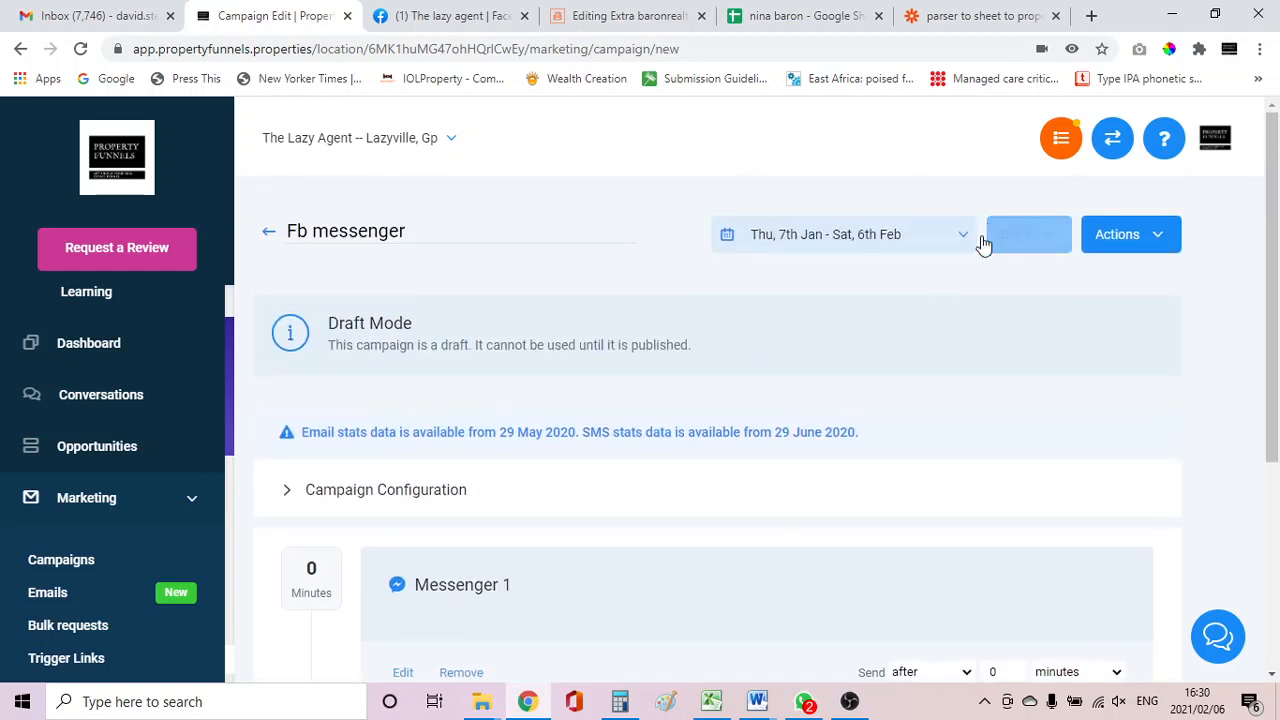
pyautogui.click(1014, 246)
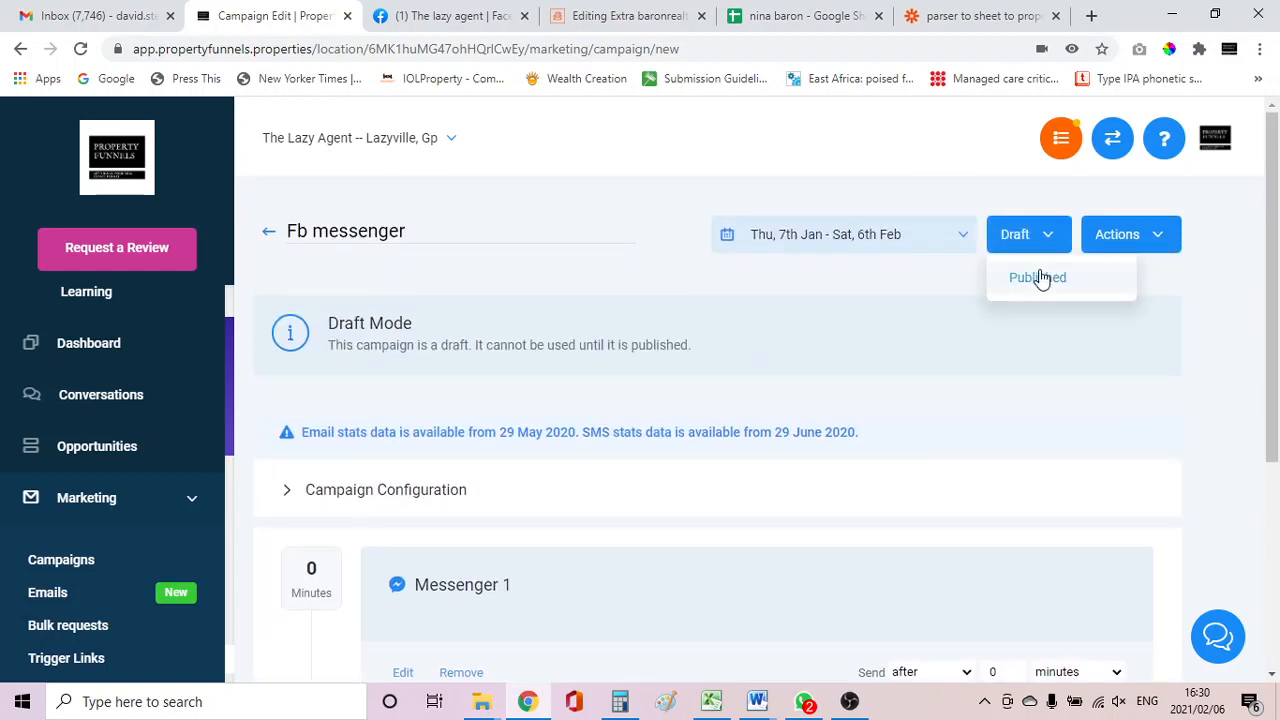
pyautogui.click(1044, 280)
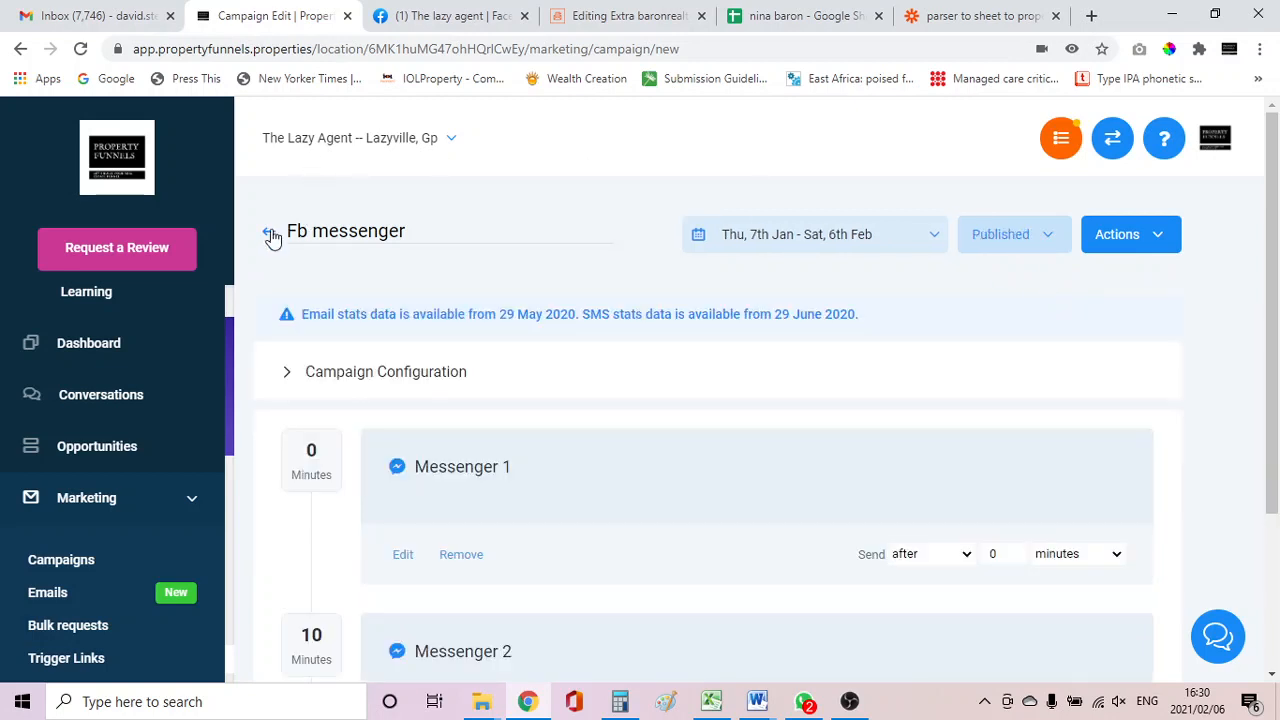
pyautogui.click(269, 237)
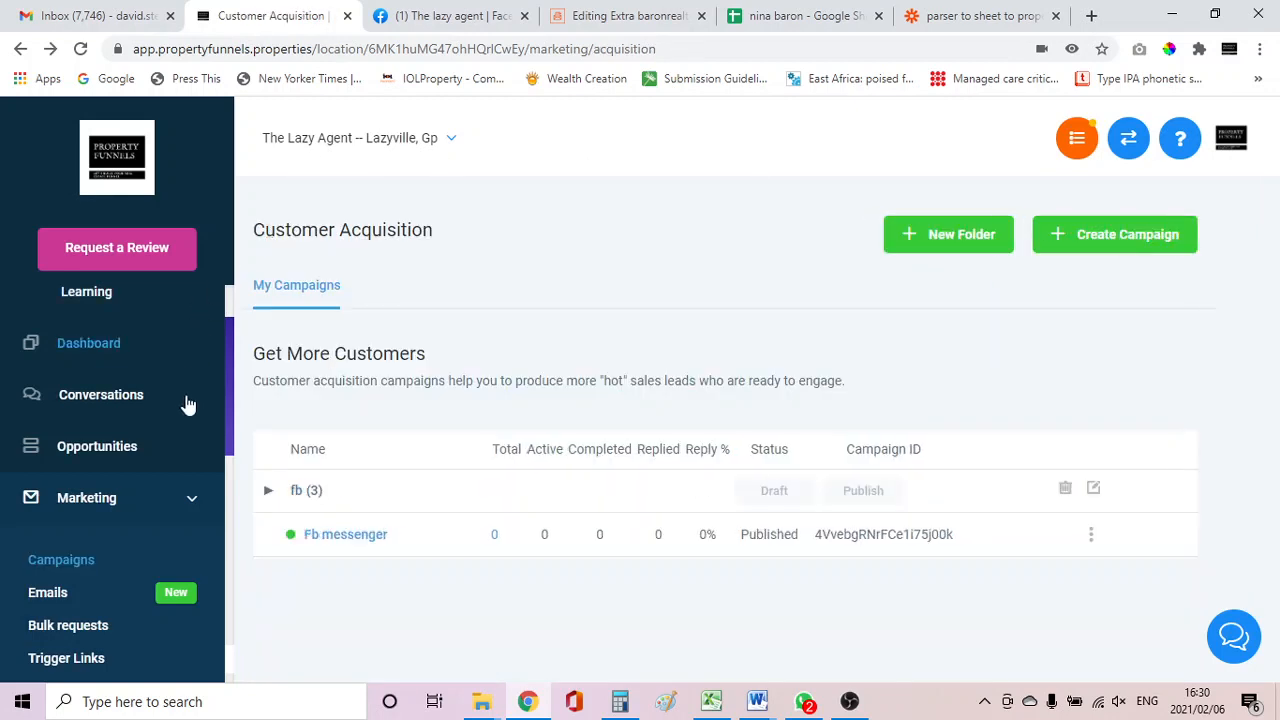
pyautogui.scroll(1, 188, 400)
pyautogui.scroll(-7, 171, 400)
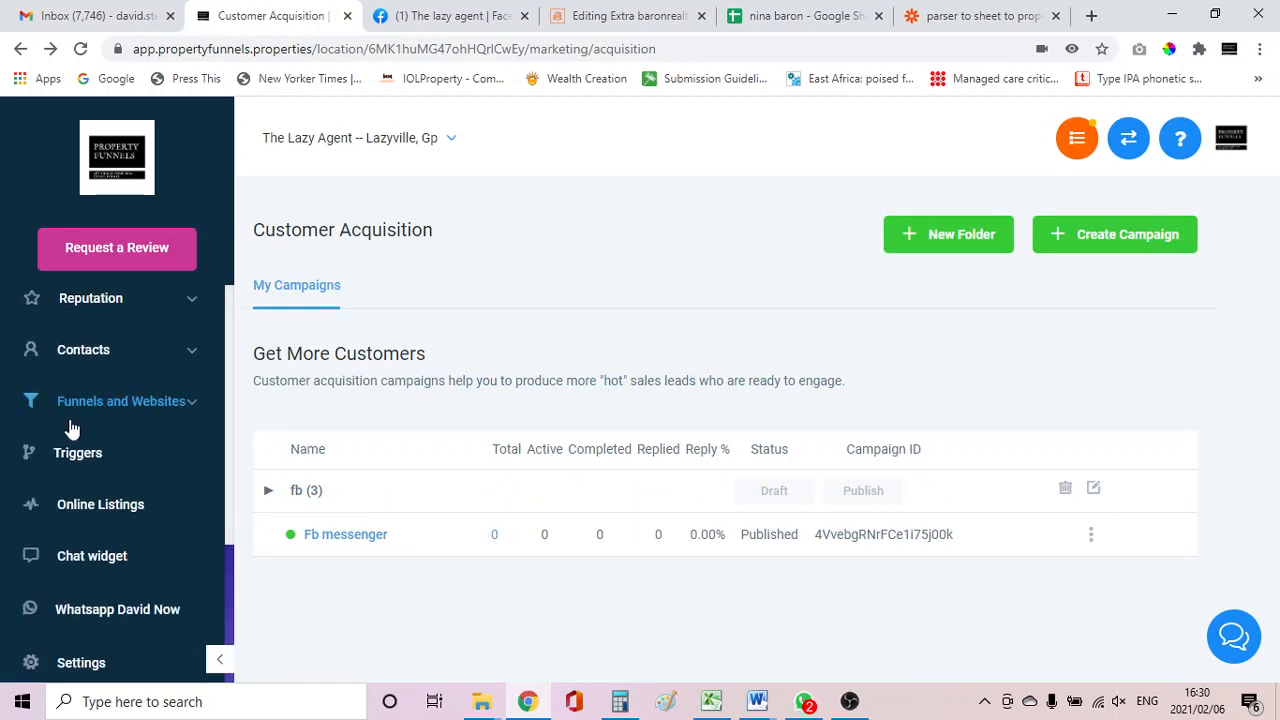
# Create a new trigger named "FB messenger" on the Triggers page.
pyautogui.click(80, 452)
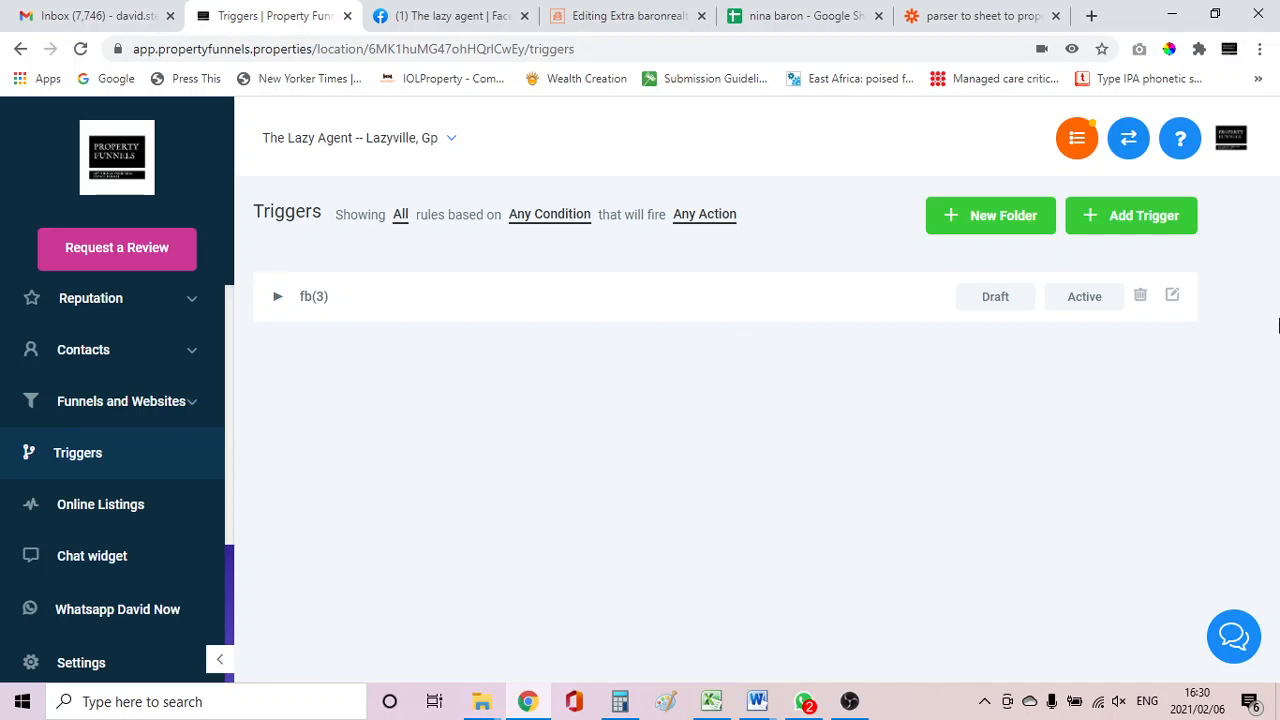
pyautogui.click(1138, 230)
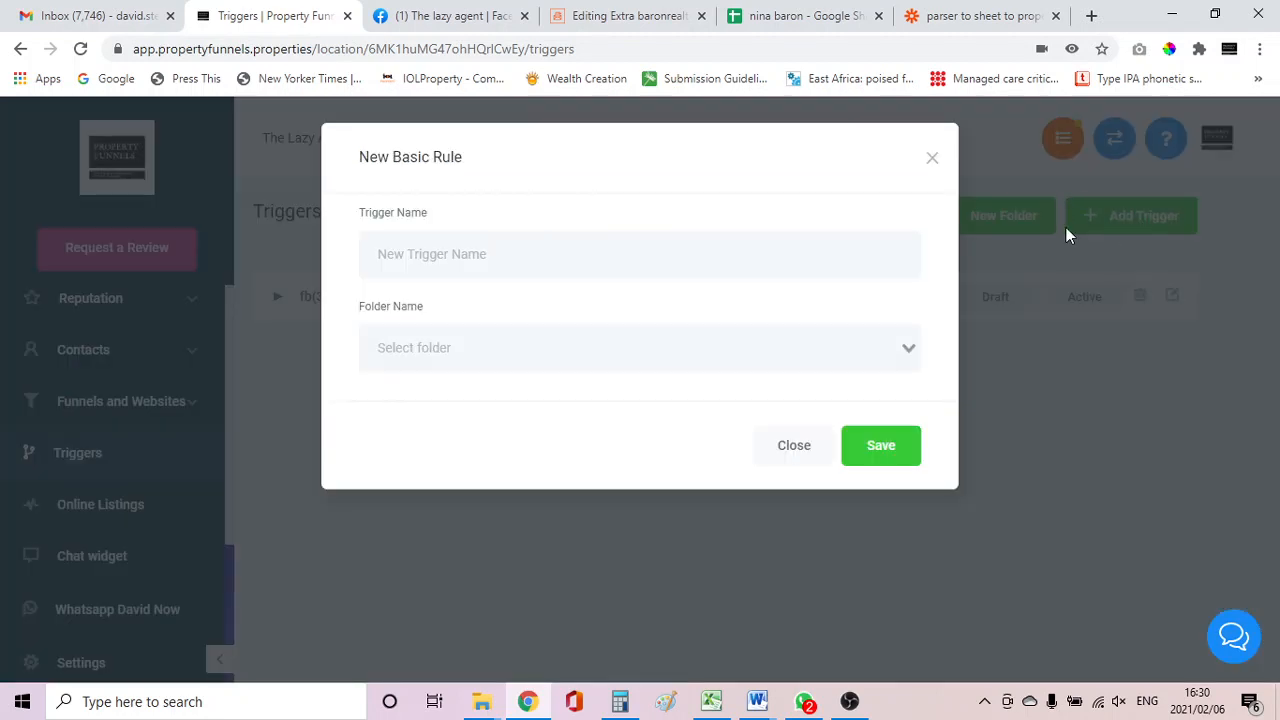
pyautogui.click(488, 255)
pyautogui.write('FB meesenger')
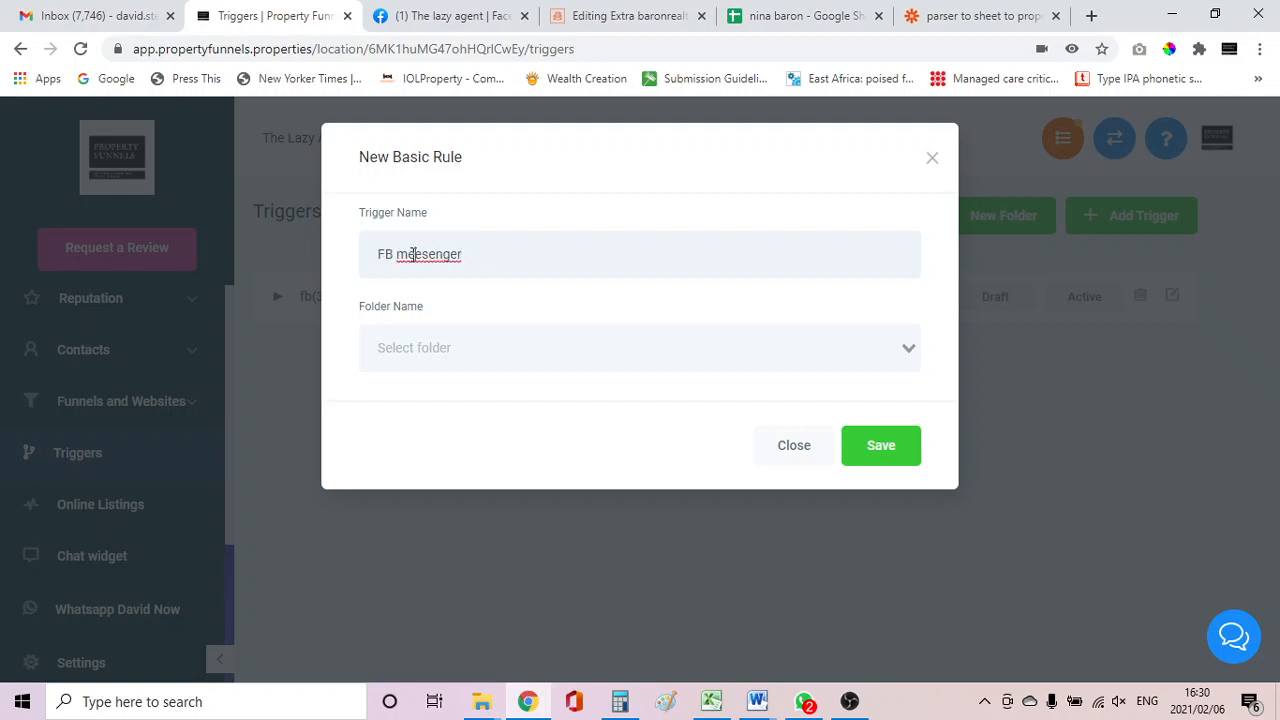
pyautogui.click(413, 254)
pyautogui.press('Delete')
pyautogui.write('s')
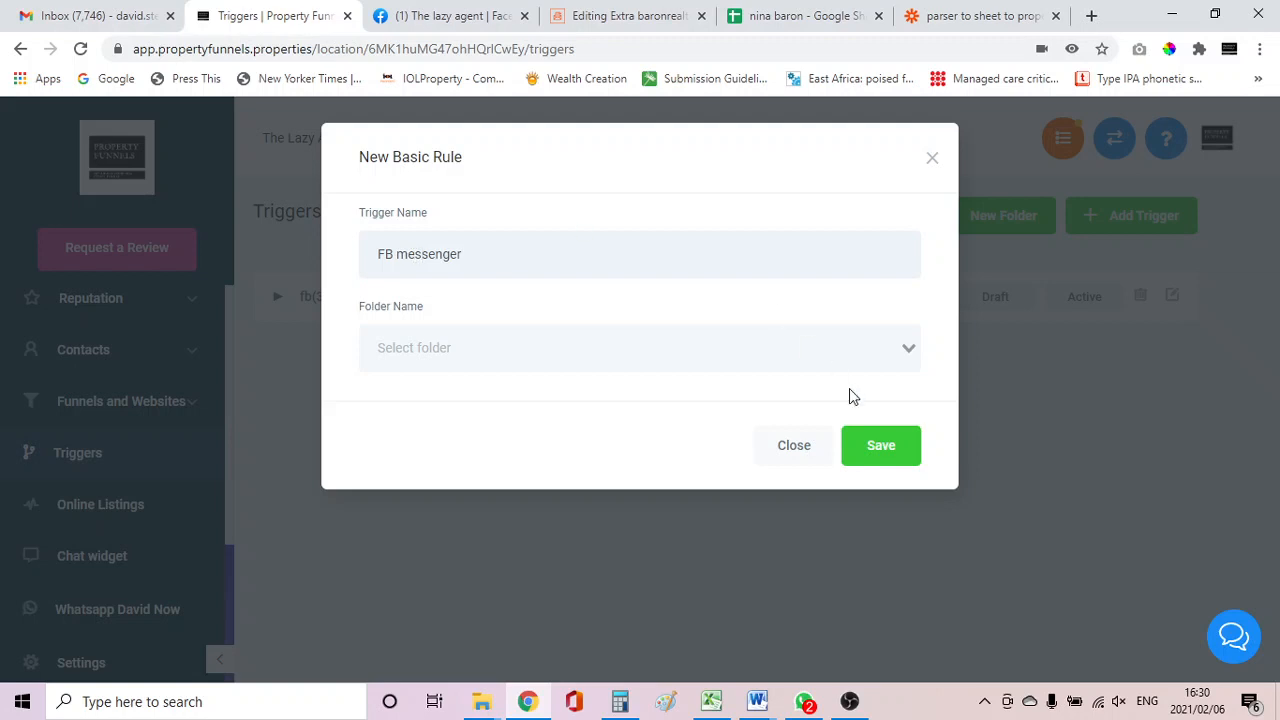
pyautogui.click(880, 447)
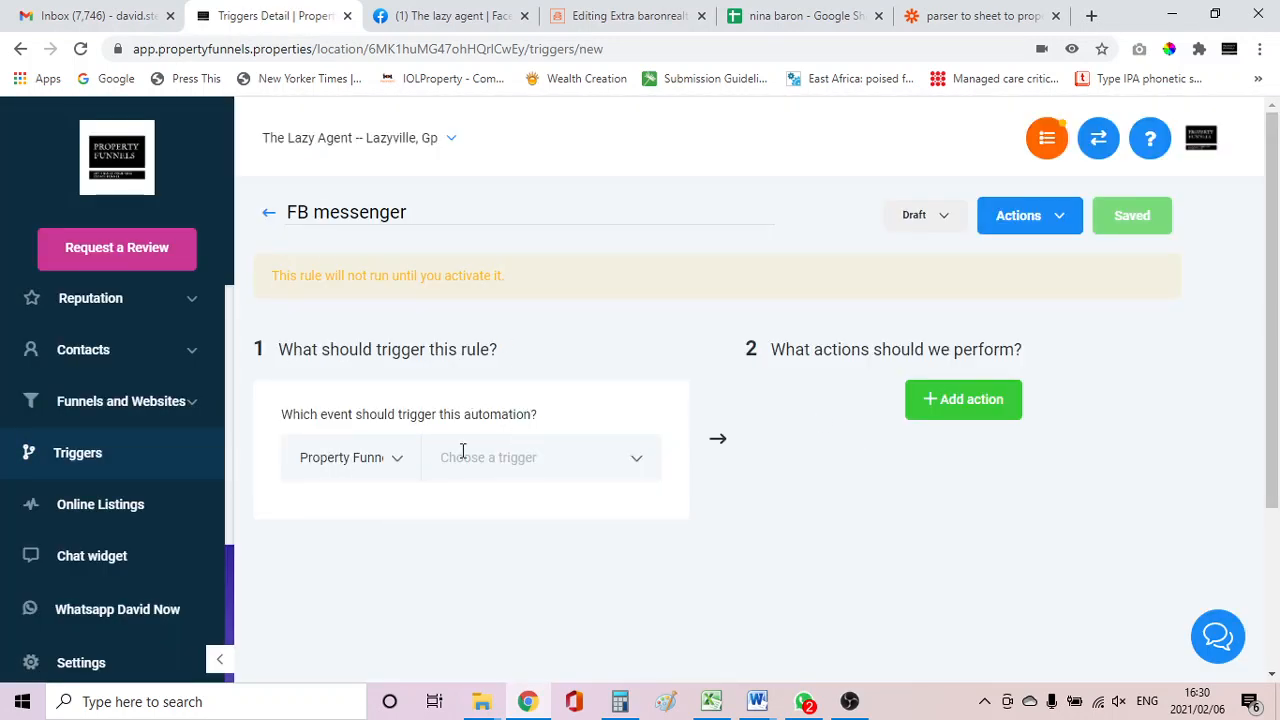
# Set the trigger event to Customer Replied.
pyautogui.click(497, 452)
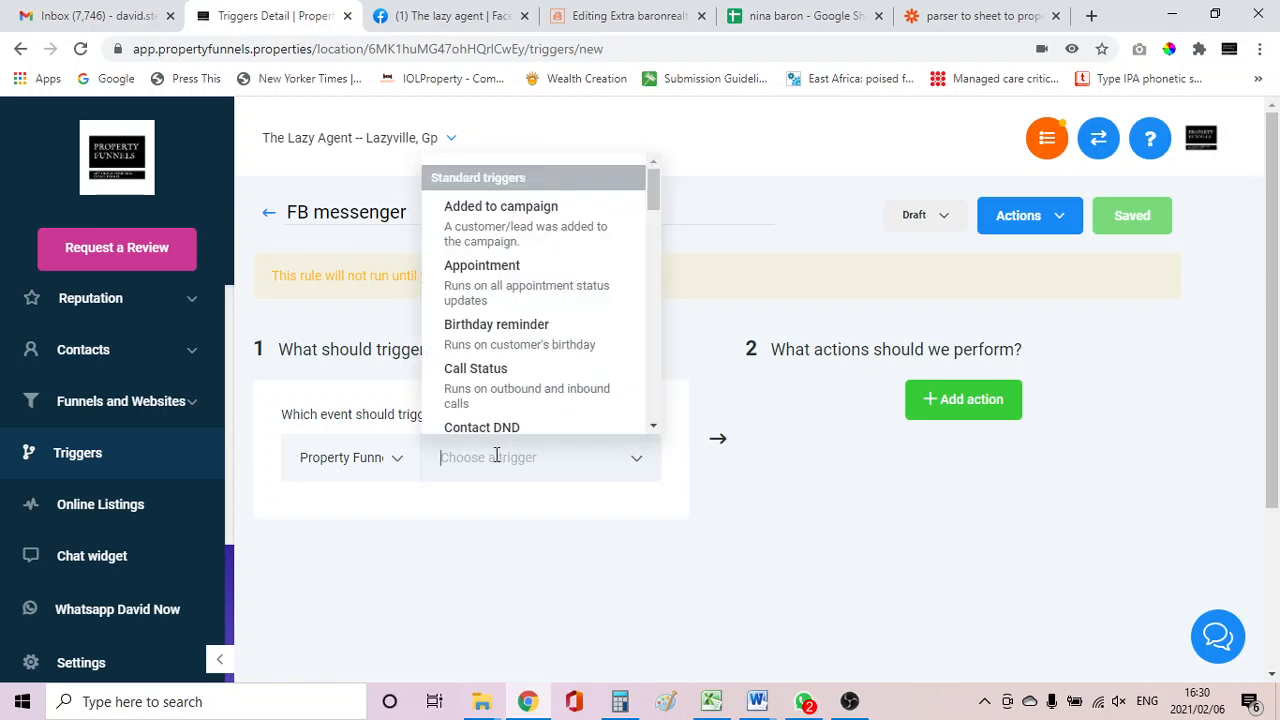
pyautogui.write('cha')
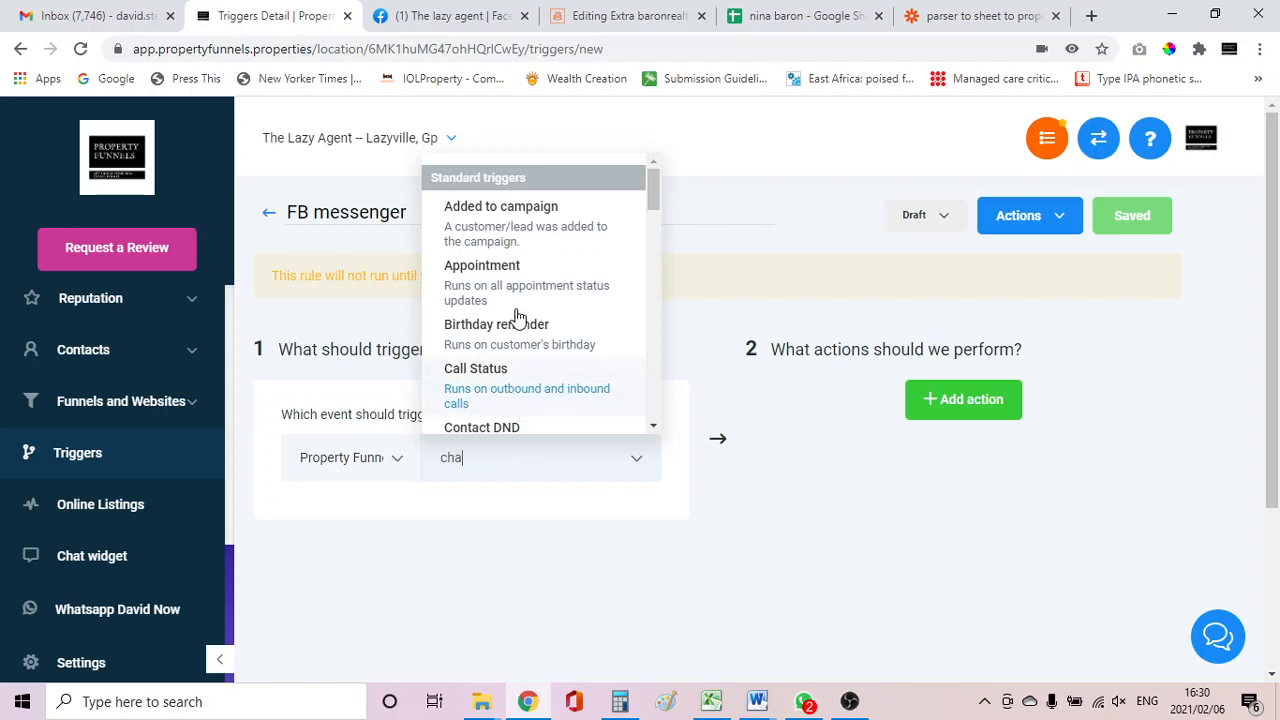
pyautogui.scroll(-3, 515, 318)
pyautogui.scroll(-2, 517, 317)
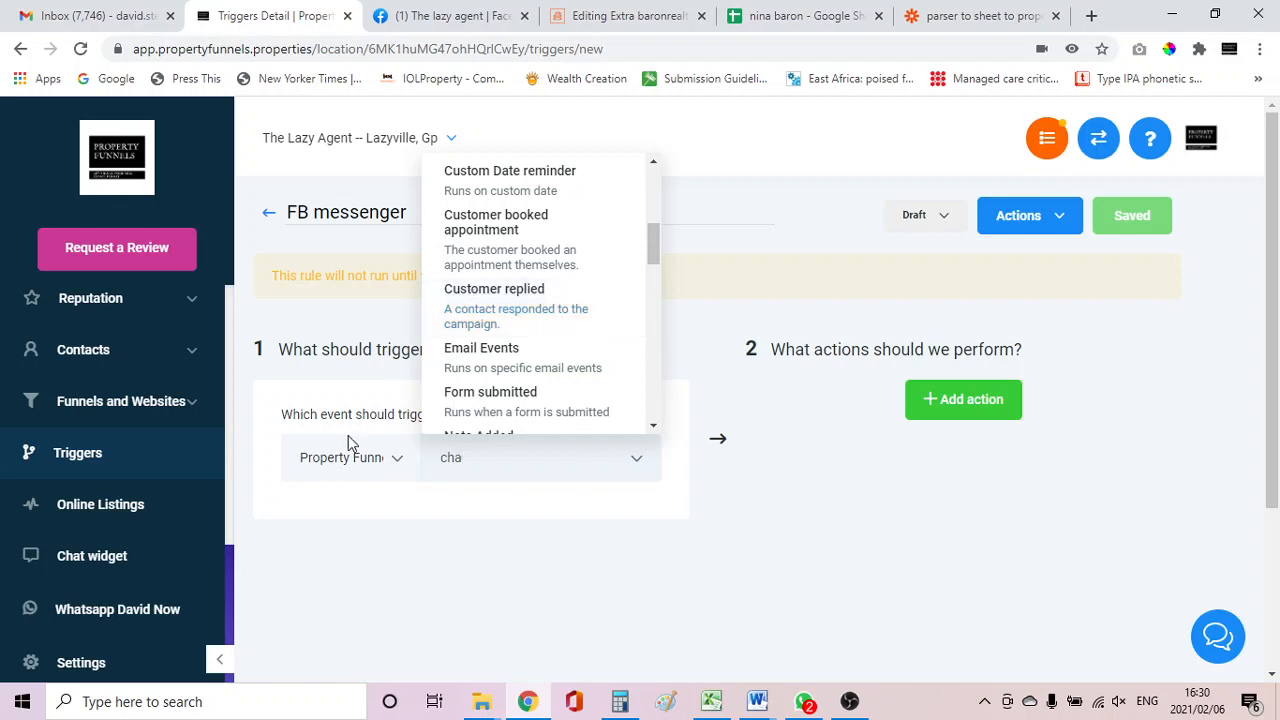
pyautogui.click(489, 294)
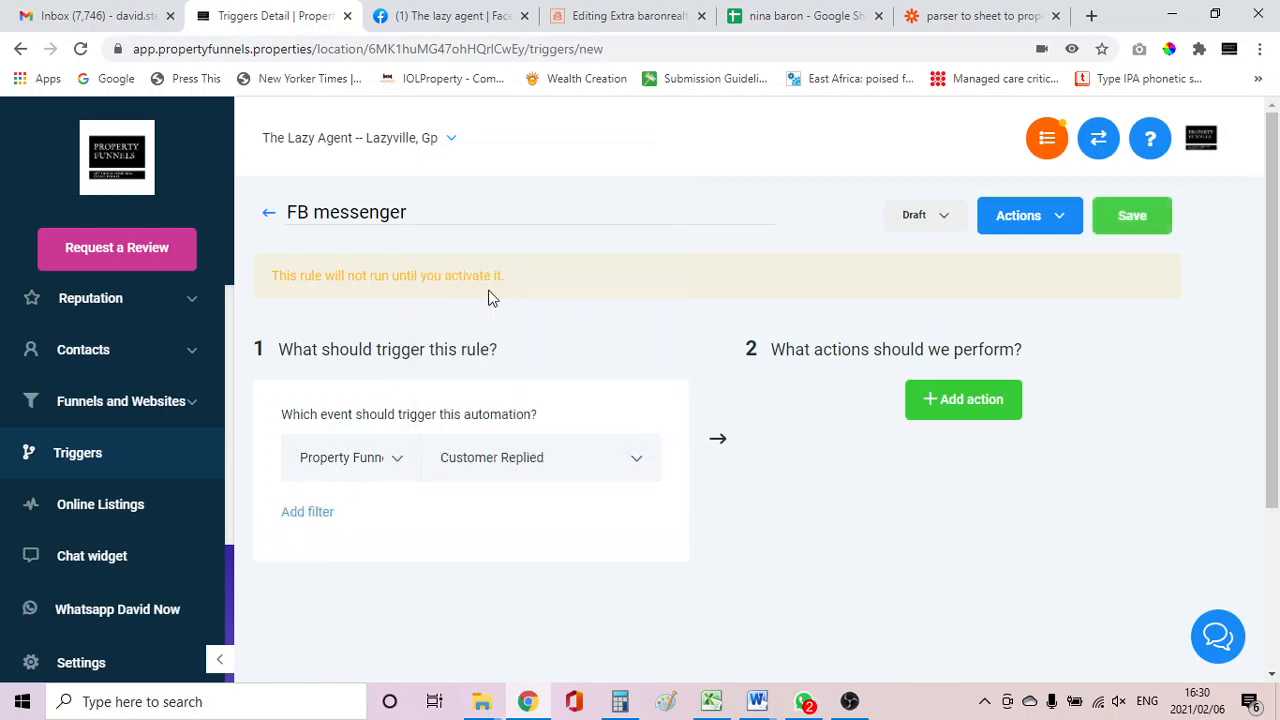
# Add a filter limiting the reply channel to Facebook Messenger.
pyautogui.click(310, 513)
pyautogui.click(340, 555)
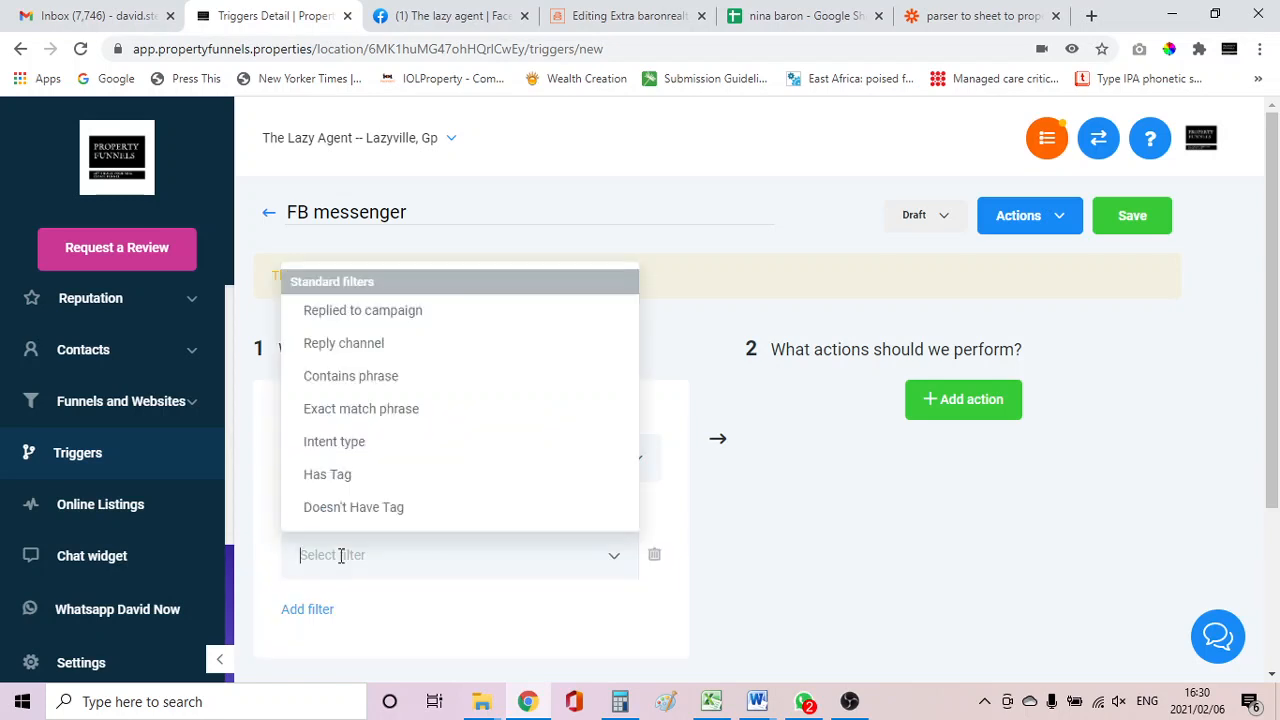
pyautogui.click(362, 350)
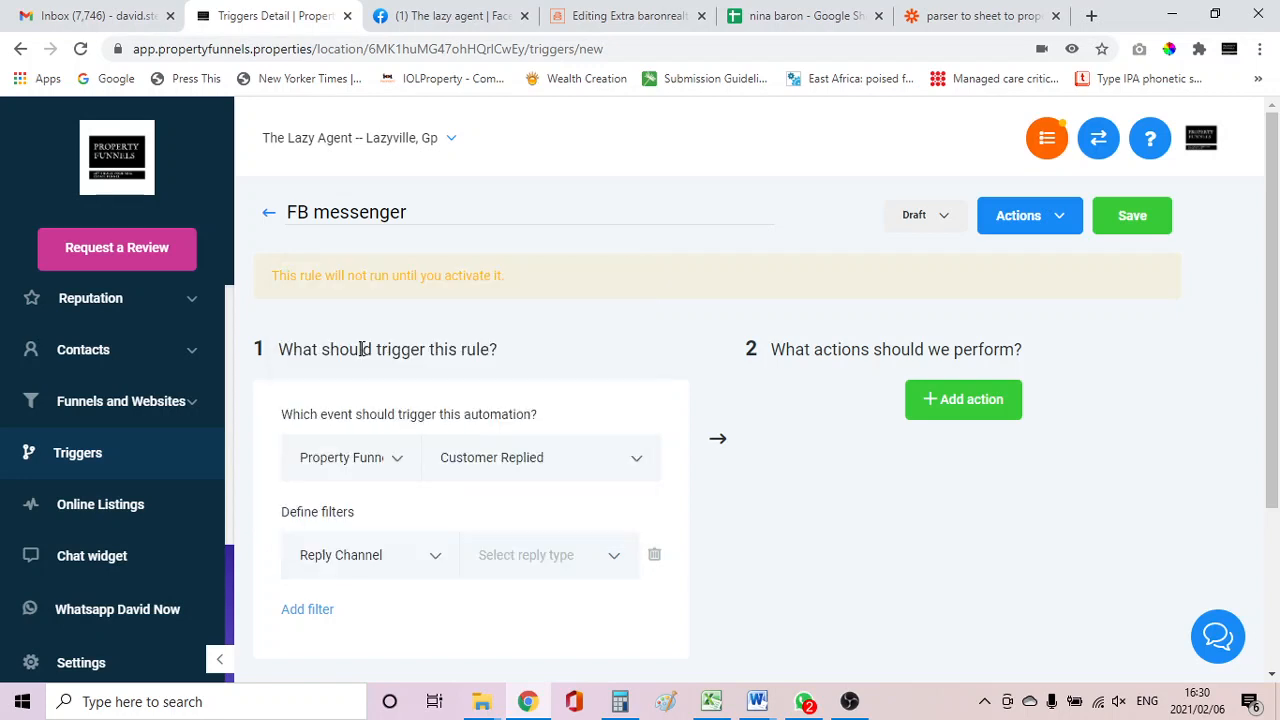
pyautogui.click(501, 563)
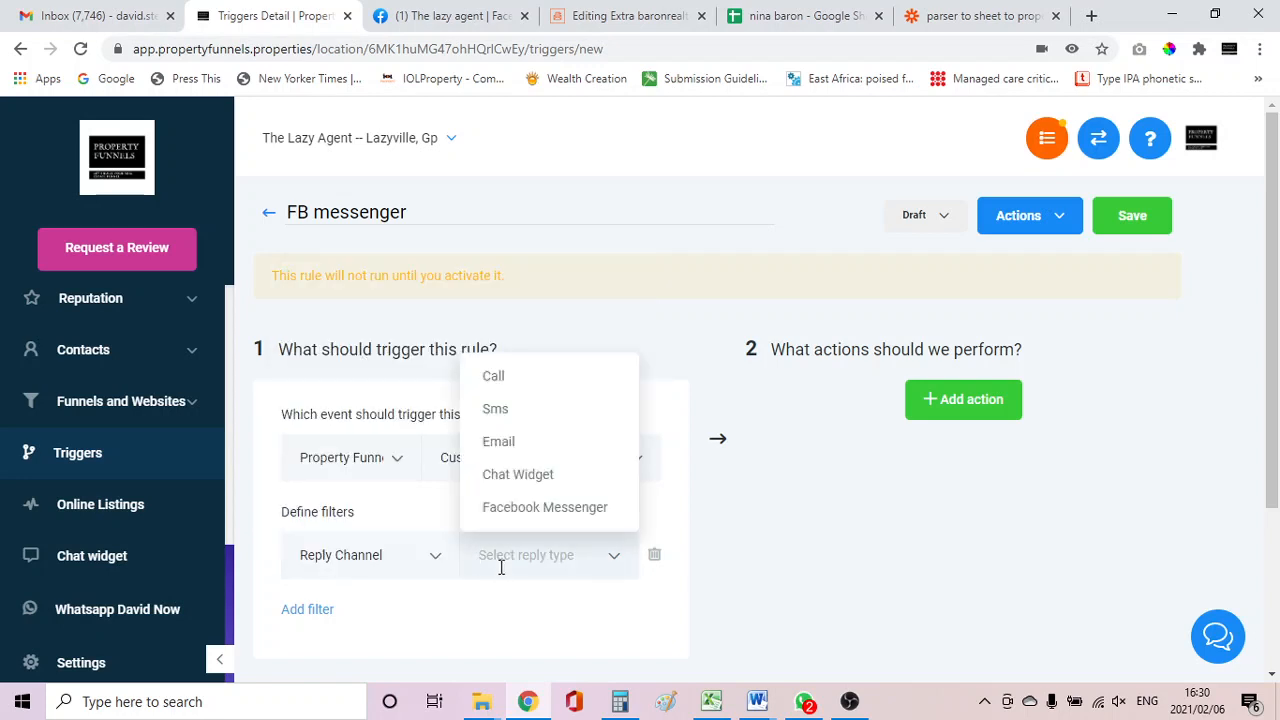
pyautogui.click(525, 509)
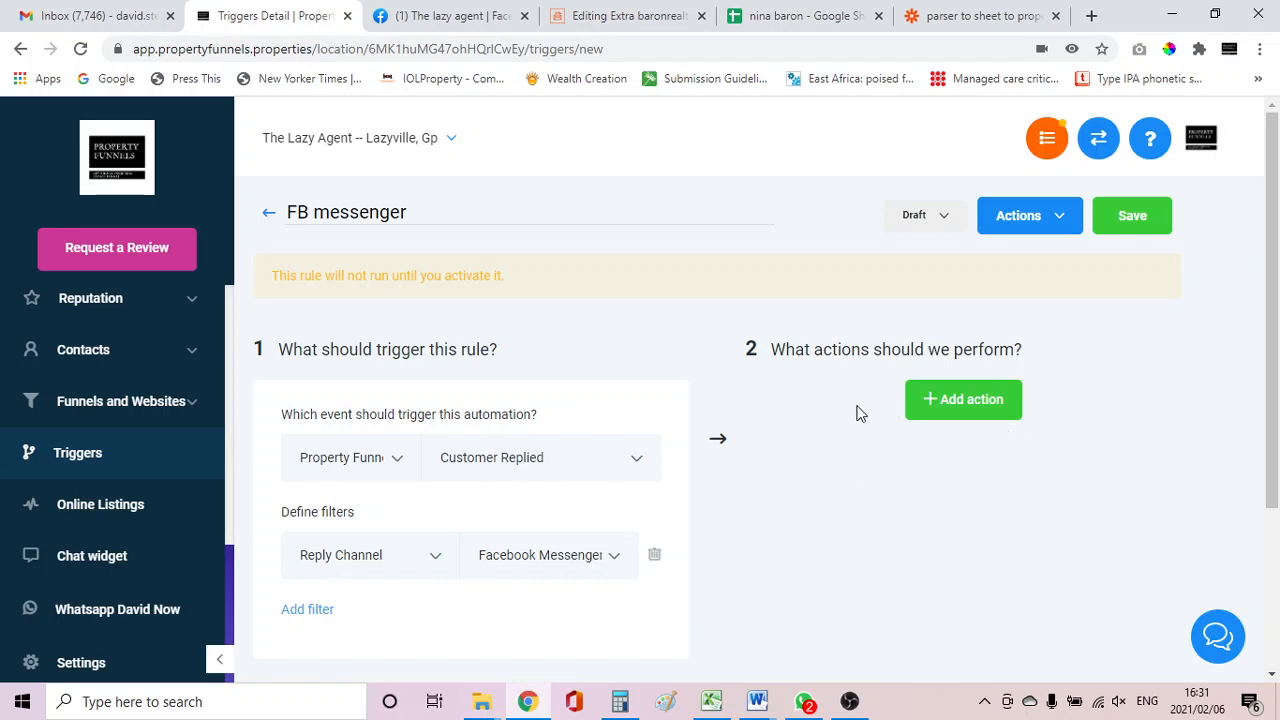
# Add an action that adds the contact to the Fb messenger campaign.
pyautogui.click(966, 408)
pyautogui.click(965, 460)
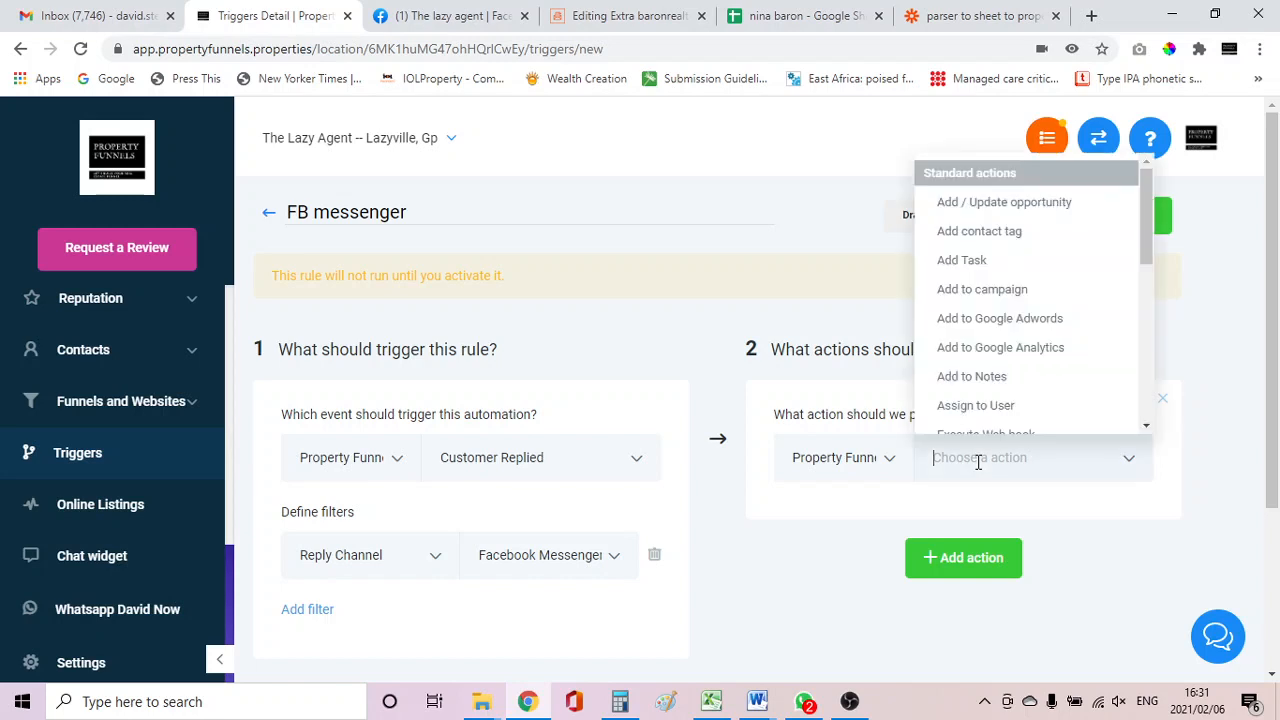
pyautogui.click(983, 289)
pyautogui.scroll(-1, 960, 320)
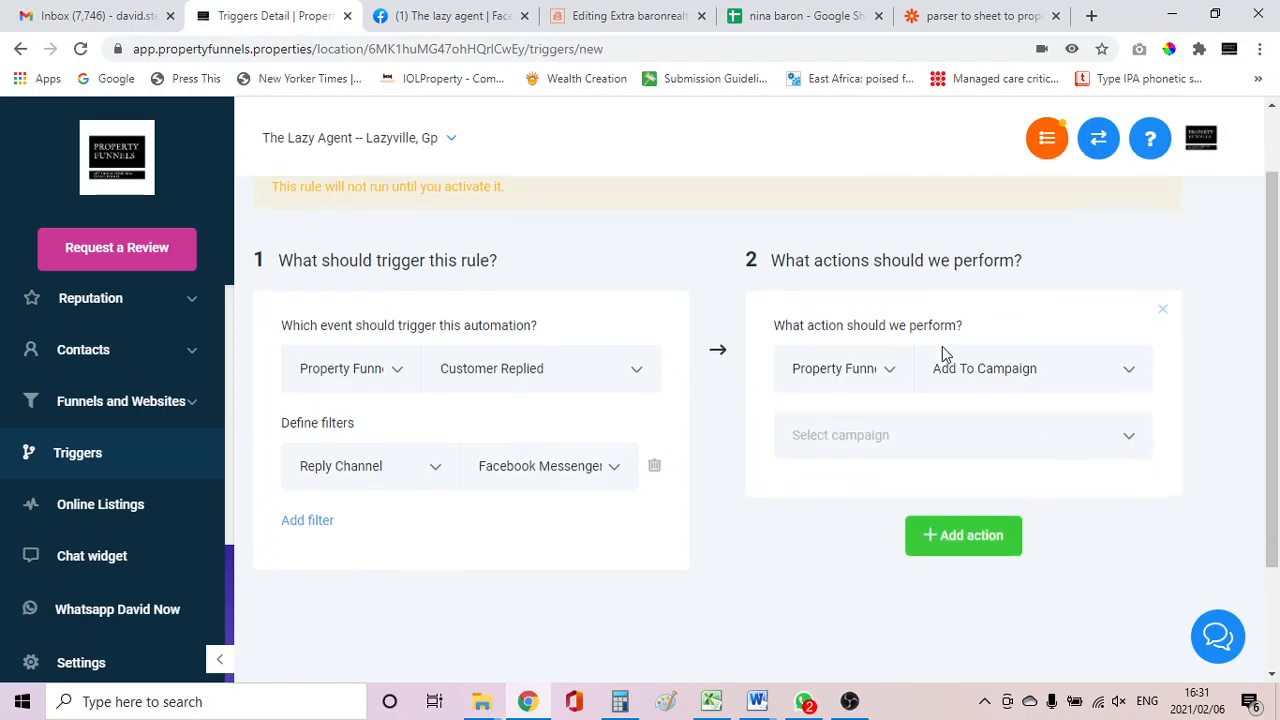
pyautogui.click(884, 433)
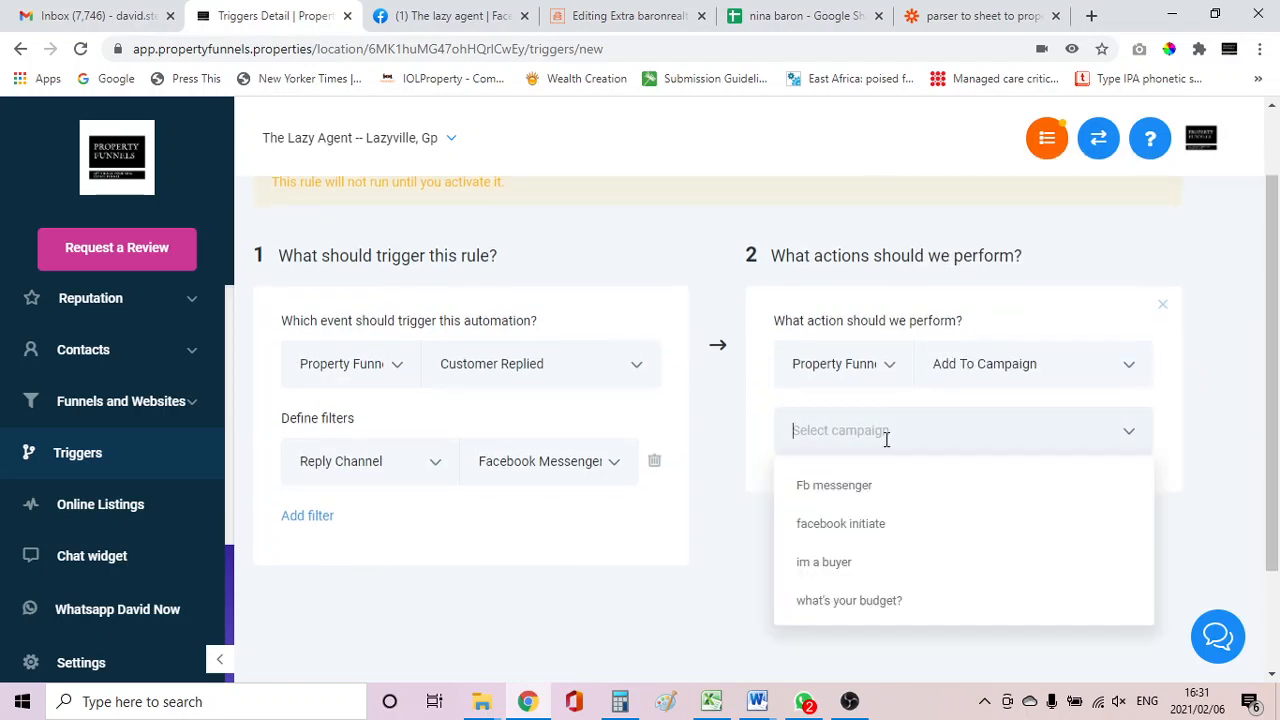
pyautogui.click(822, 490)
# Add a second action that tags the contact with "facebook messenger leads".
pyautogui.scroll(1, 1077, 509)
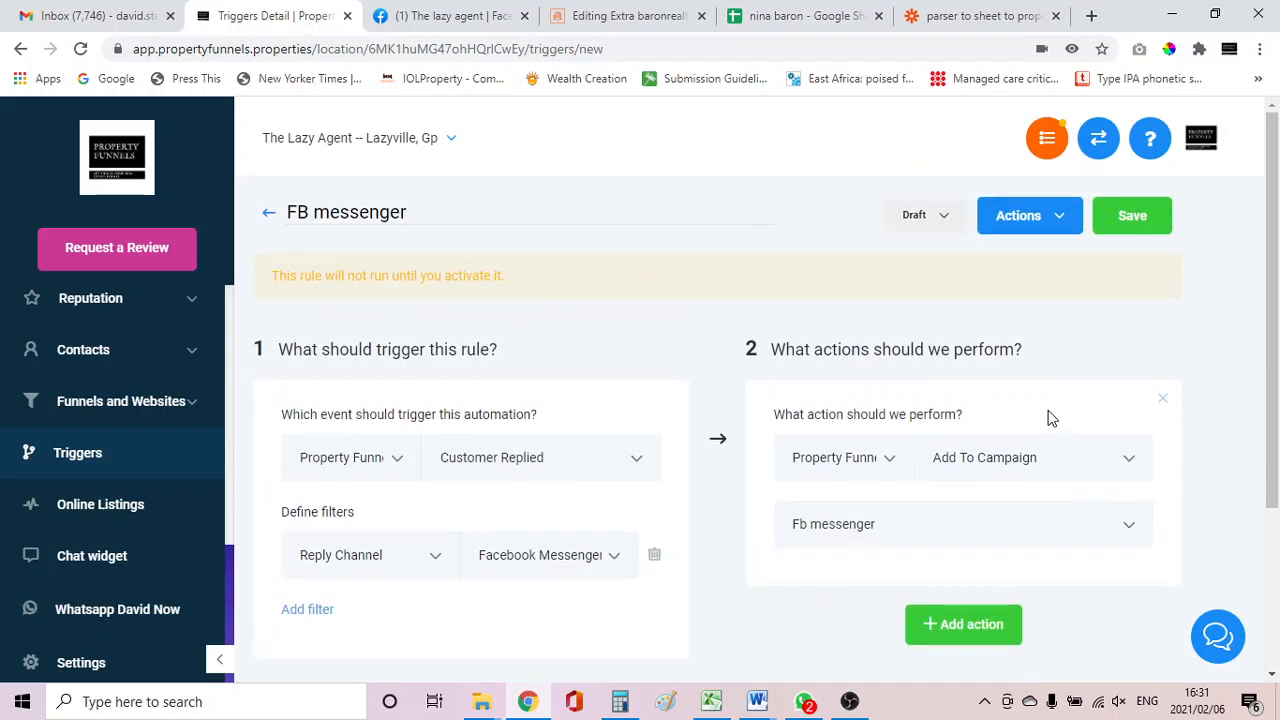
pyautogui.scroll(-1, 1048, 417)
pyautogui.click(954, 532)
pyautogui.scroll(-1, 955, 519)
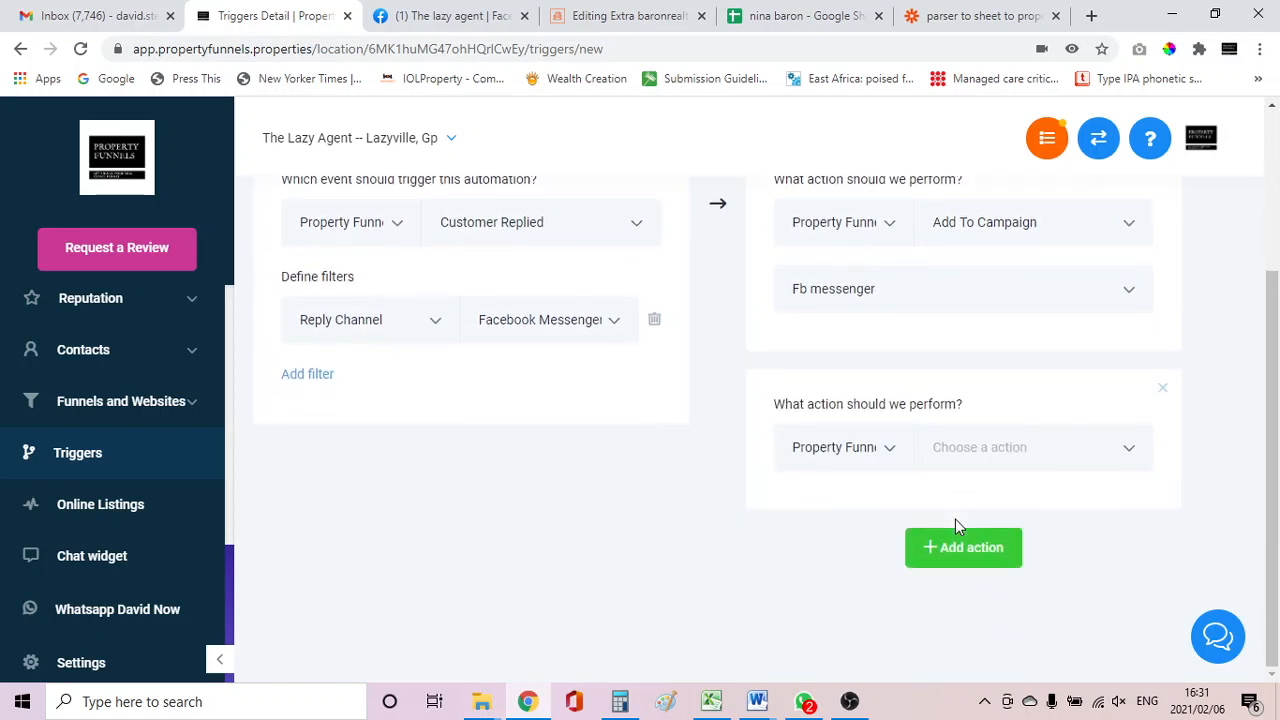
pyautogui.click(946, 447)
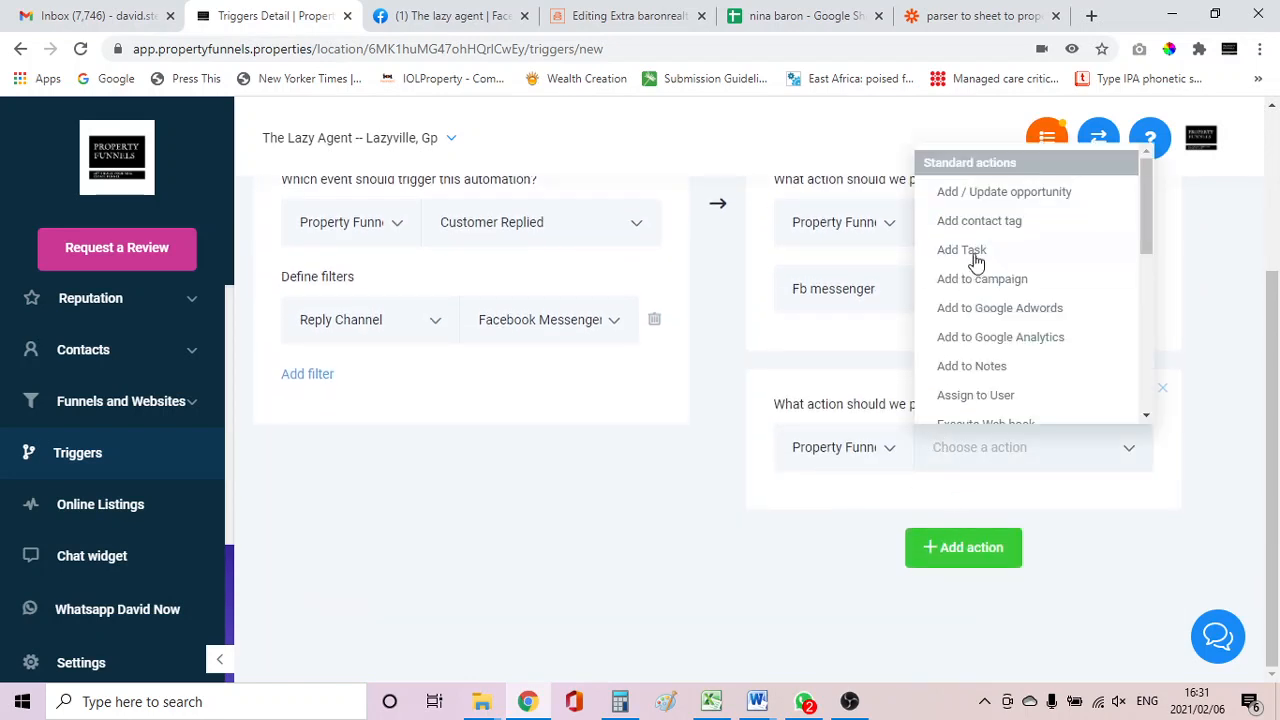
pyautogui.scroll(-1, 1008, 370)
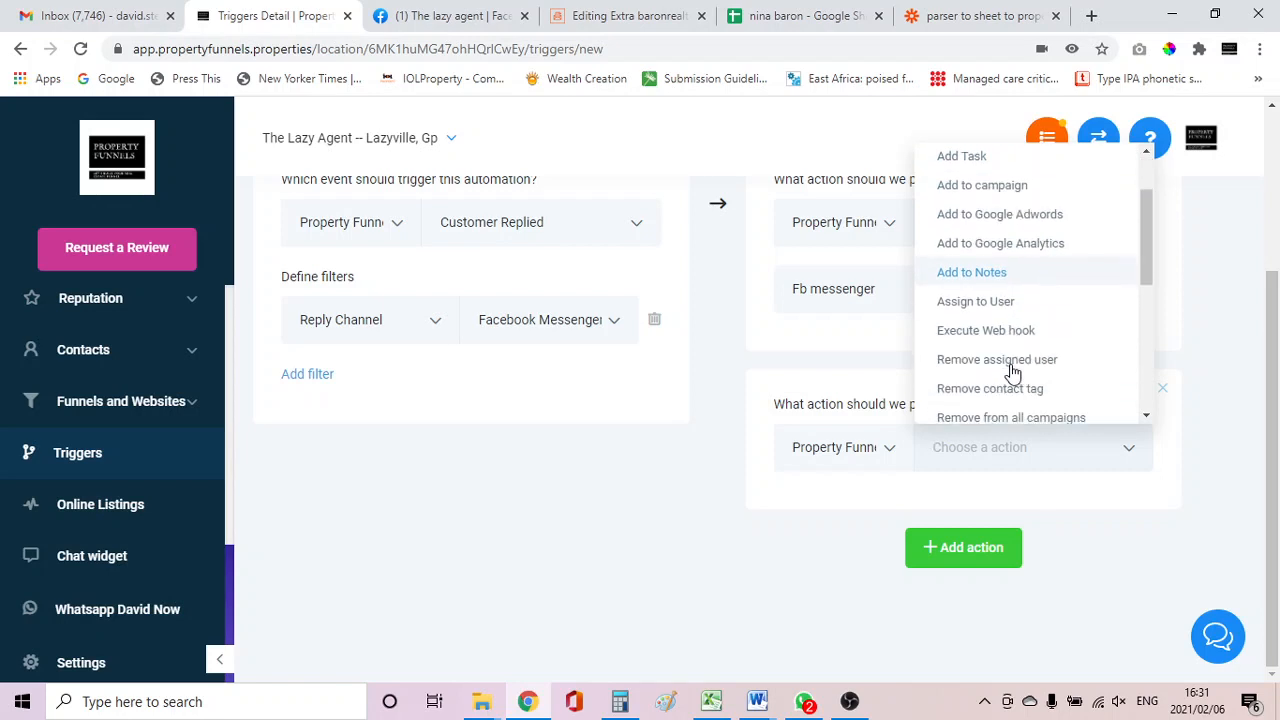
pyautogui.scroll(1, 1008, 370)
pyautogui.click(970, 222)
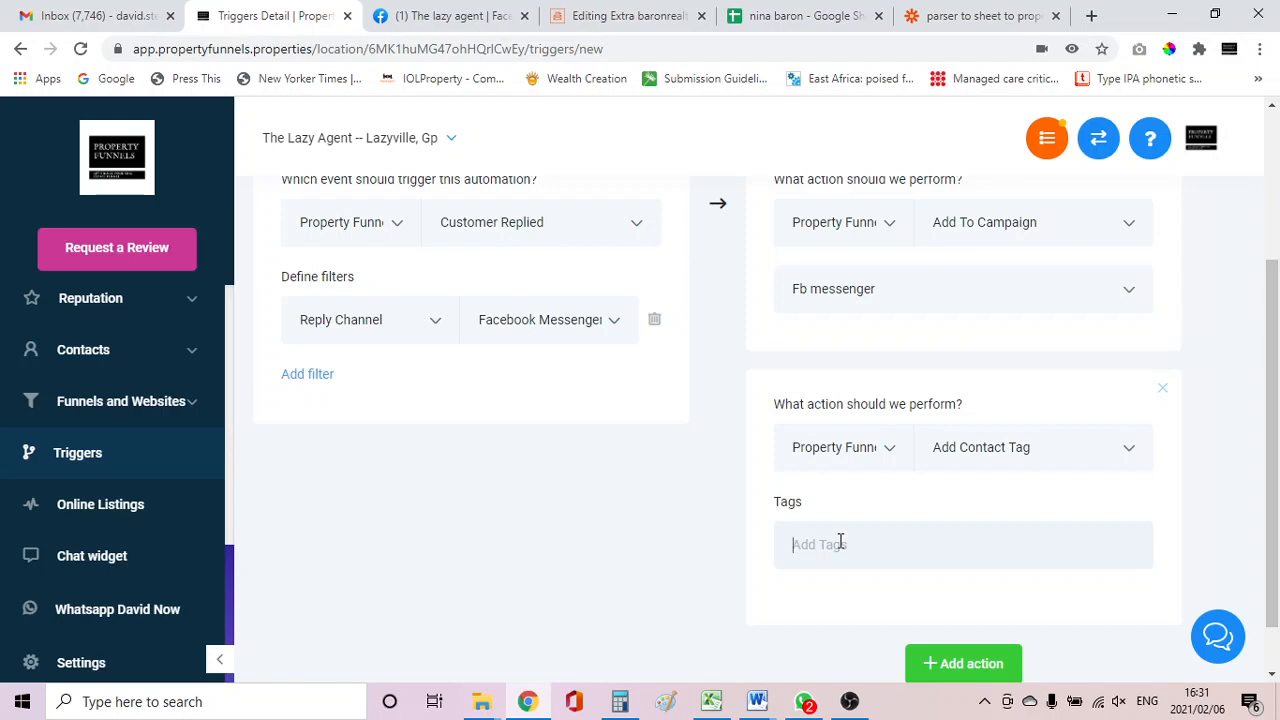
pyautogui.write('fac')
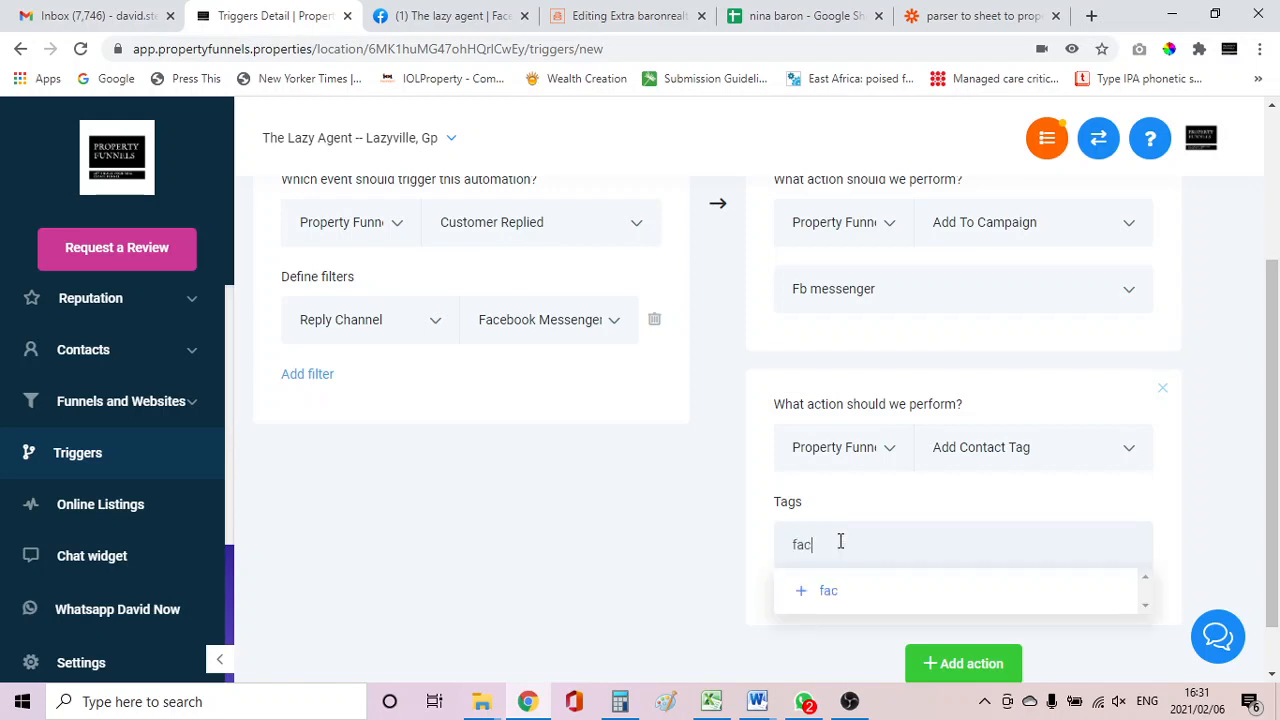
pyautogui.write('ebook messenger leads')
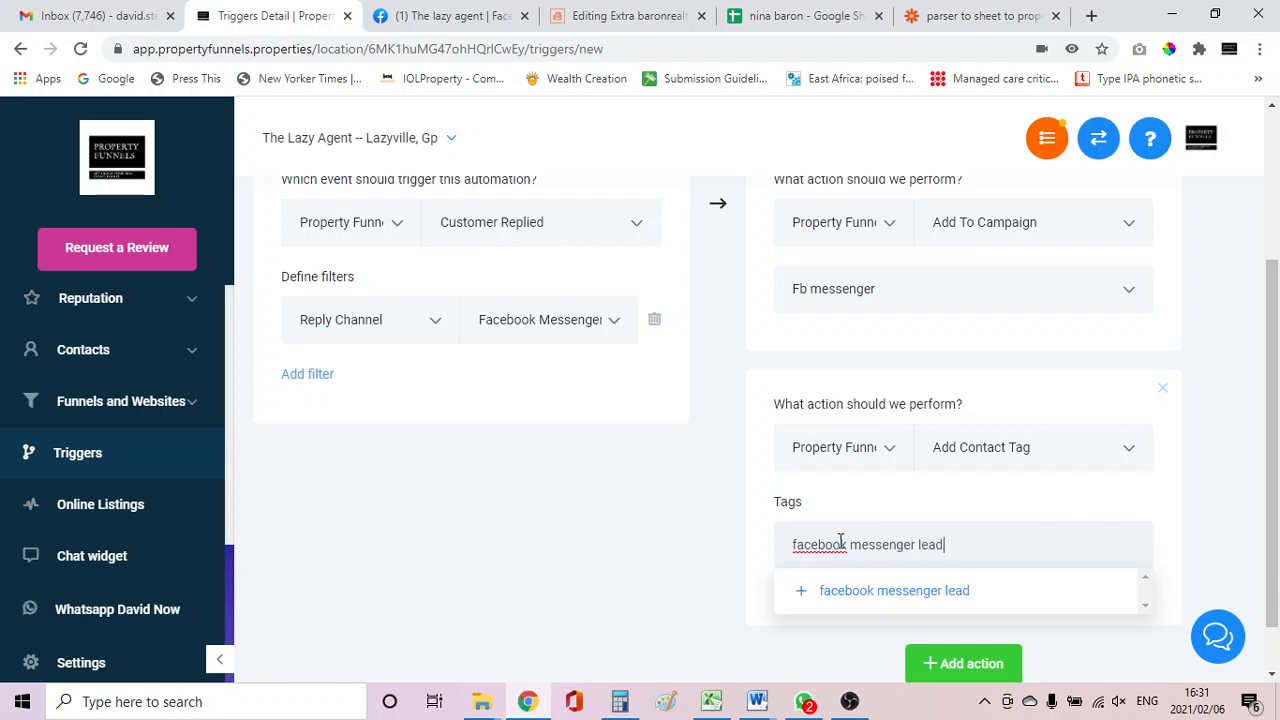
pyautogui.click(884, 596)
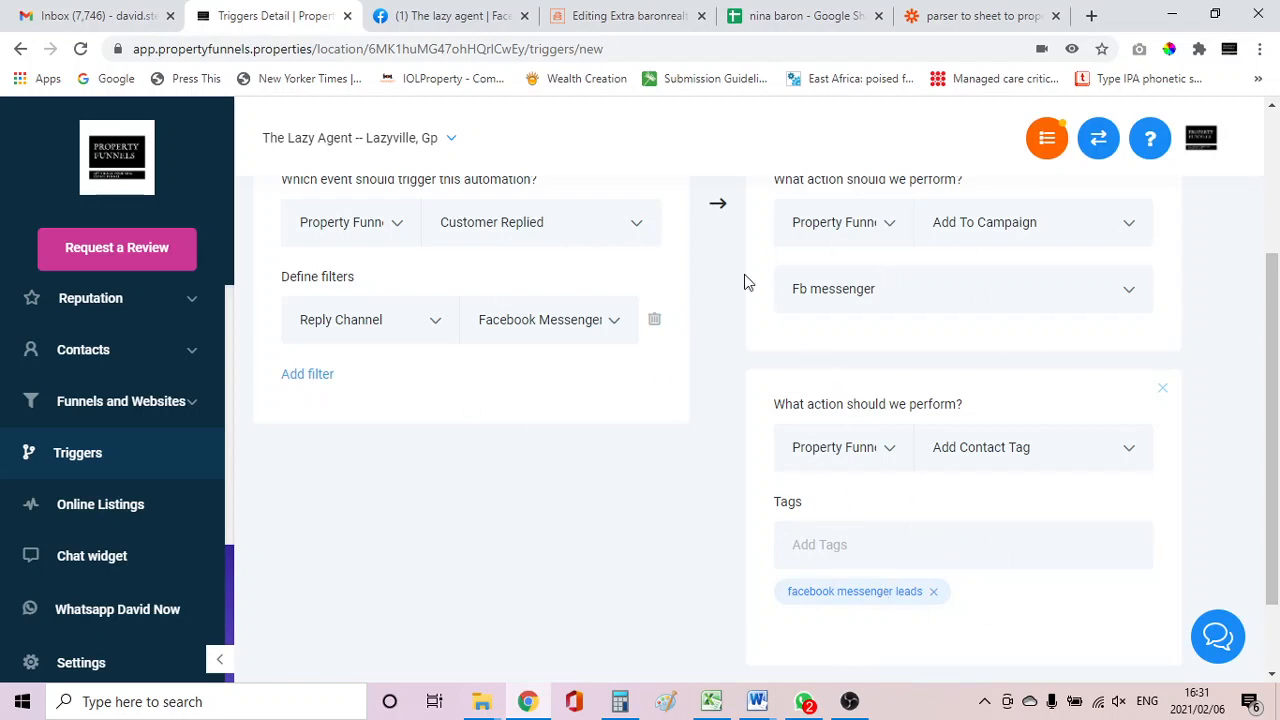
# Save the trigger and set its status to Active.
pyautogui.scroll(3, 1080, 517)
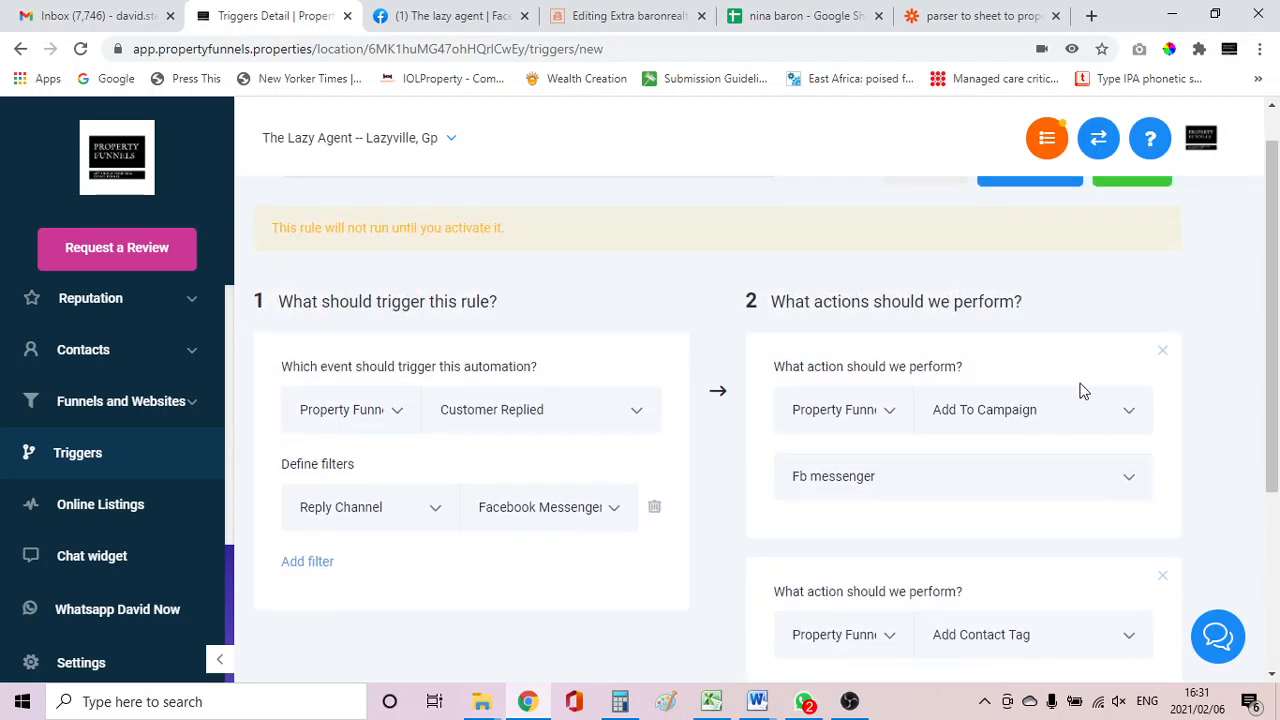
pyautogui.click(1127, 225)
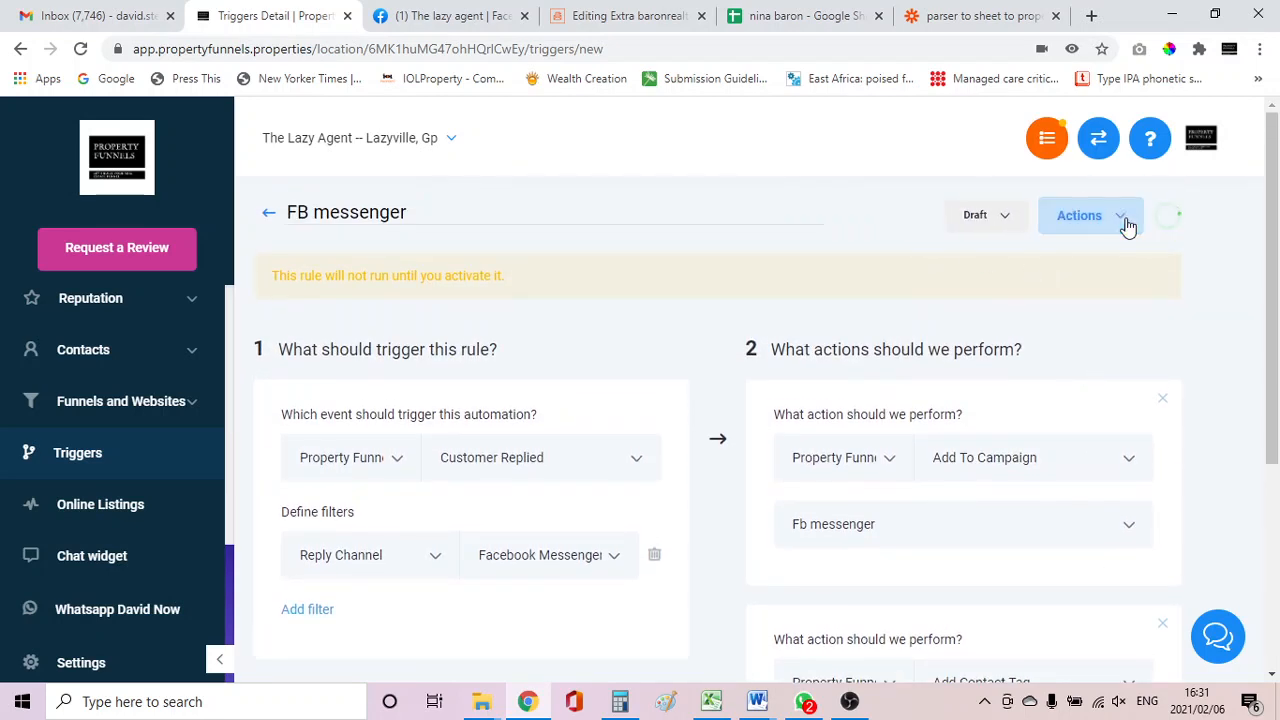
pyautogui.click(928, 228)
pyautogui.click(922, 264)
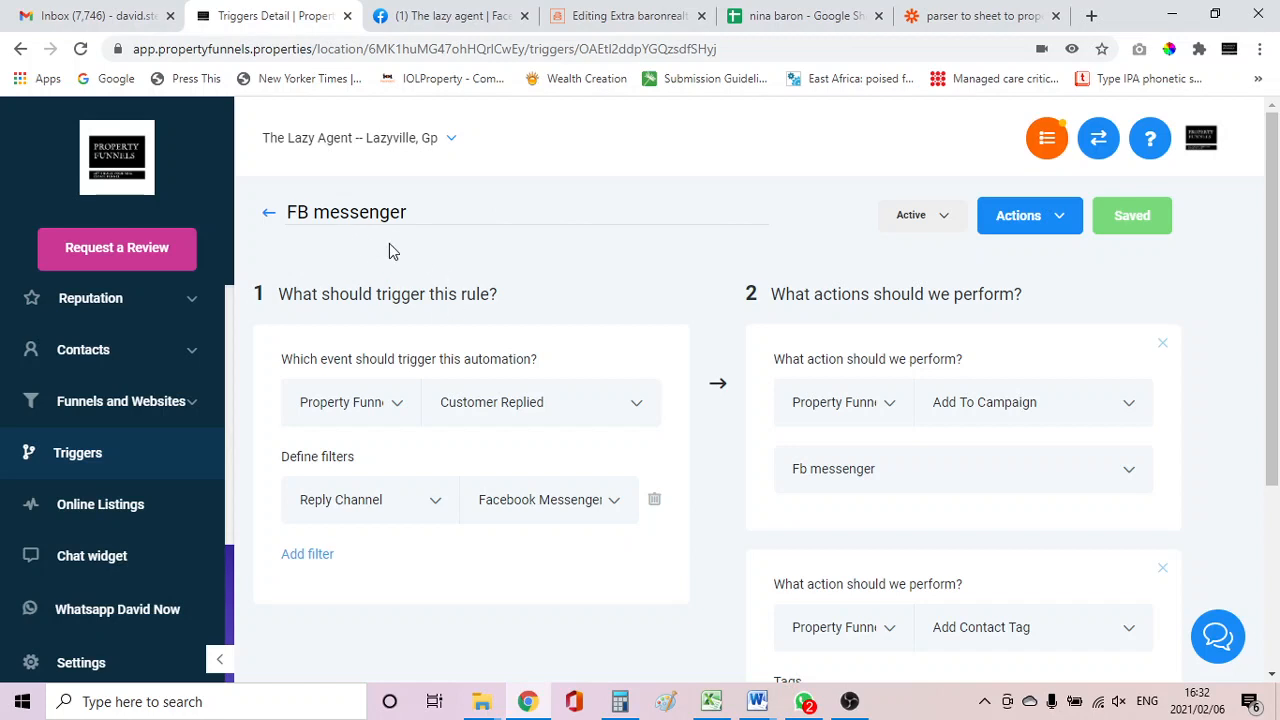
# Return to the trigger list and set the FB messenger trigger's status to Draft.
pyautogui.click(268, 218)
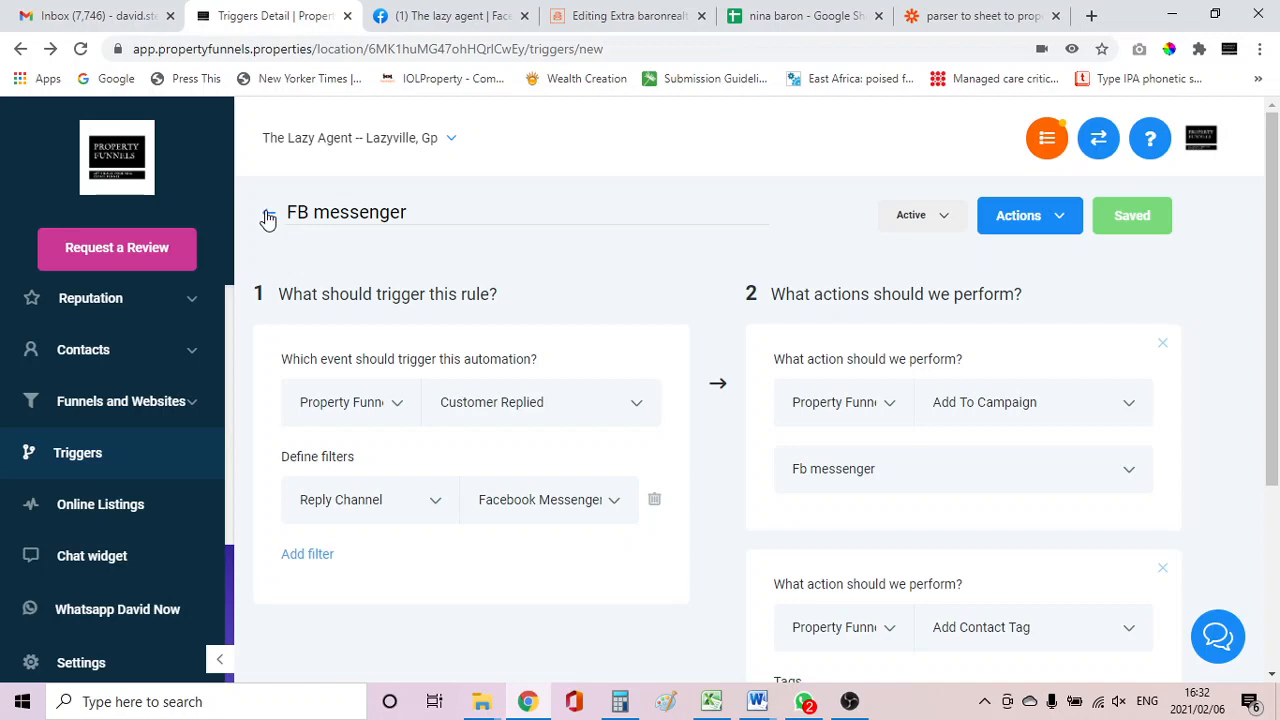
pyautogui.click(268, 218)
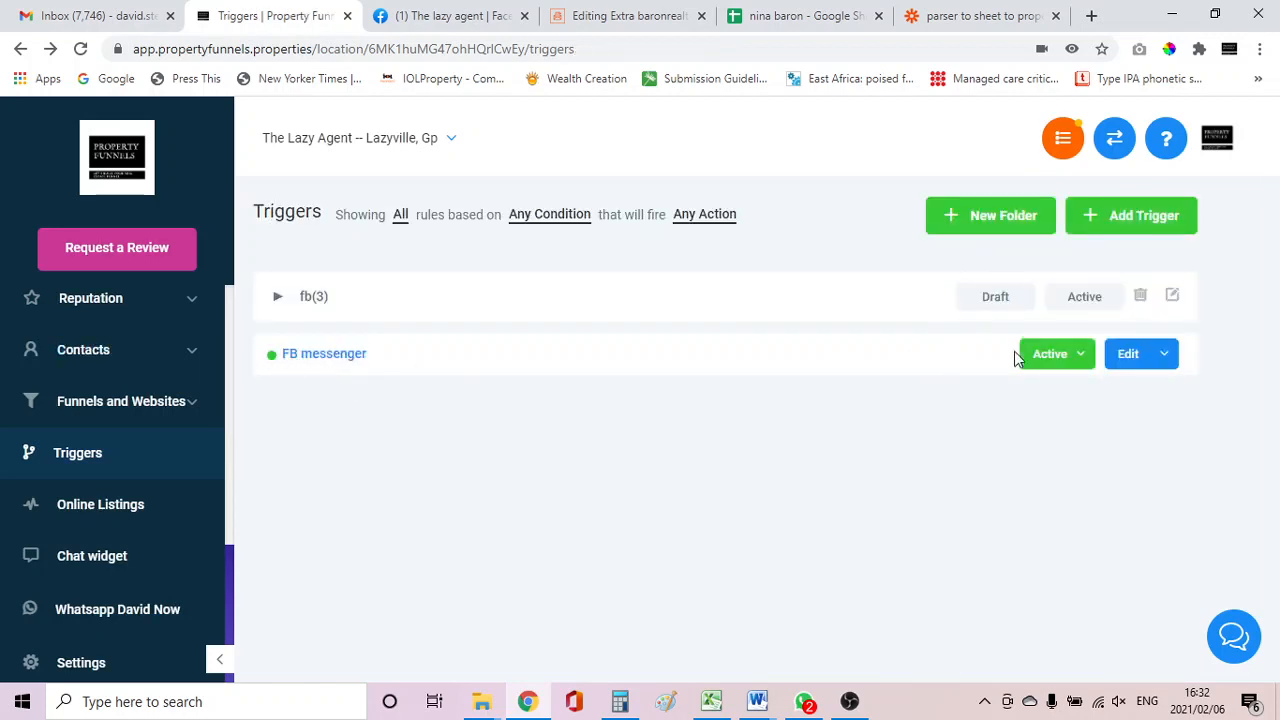
pyautogui.click(1082, 357)
pyautogui.click(1035, 399)
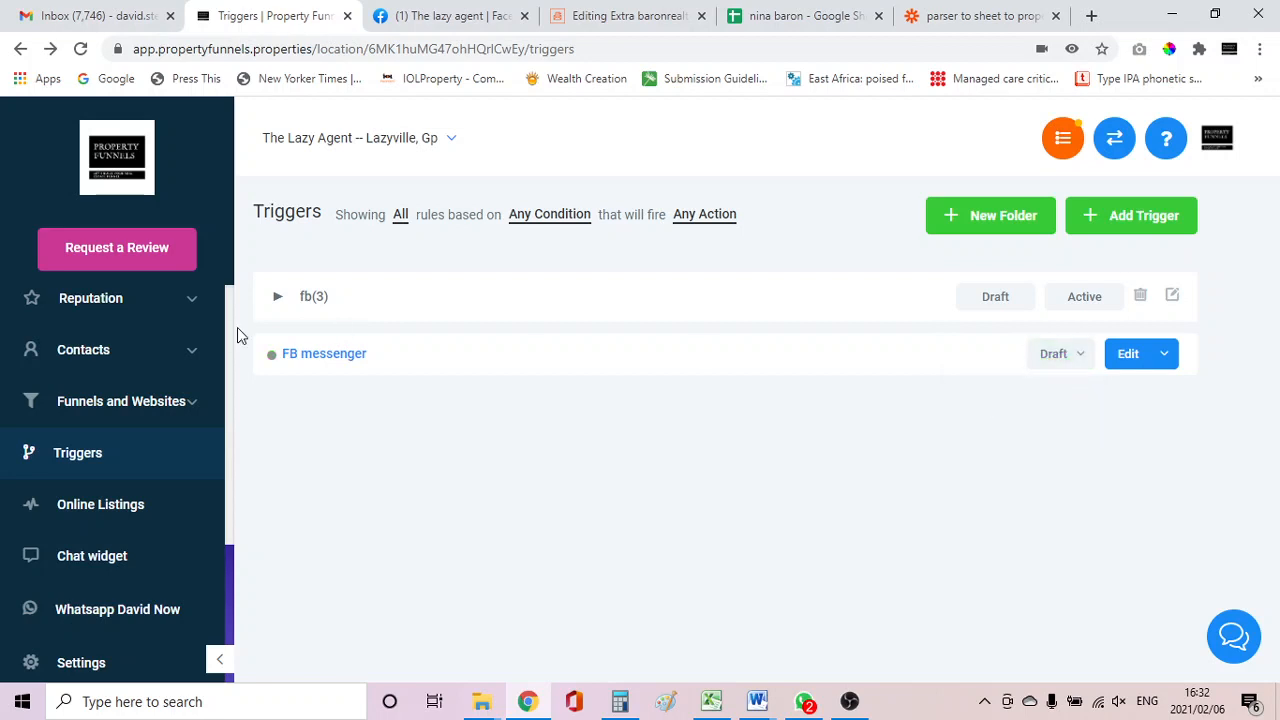
# Set the FB messenger trigger's status to Active.
pyautogui.click(1070, 360)
pyautogui.click(1042, 401)
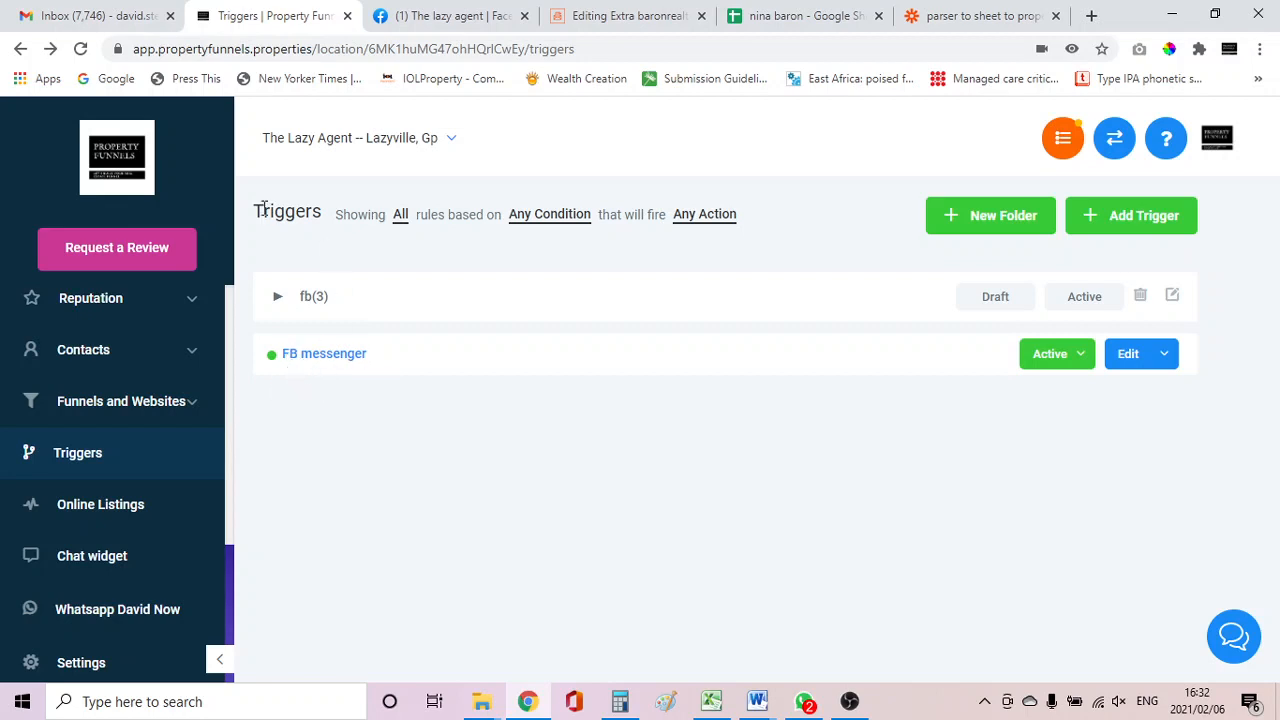
# Open the Conversations inbox.
pyautogui.scroll(3, 160, 403)
pyautogui.scroll(3, 97, 343)
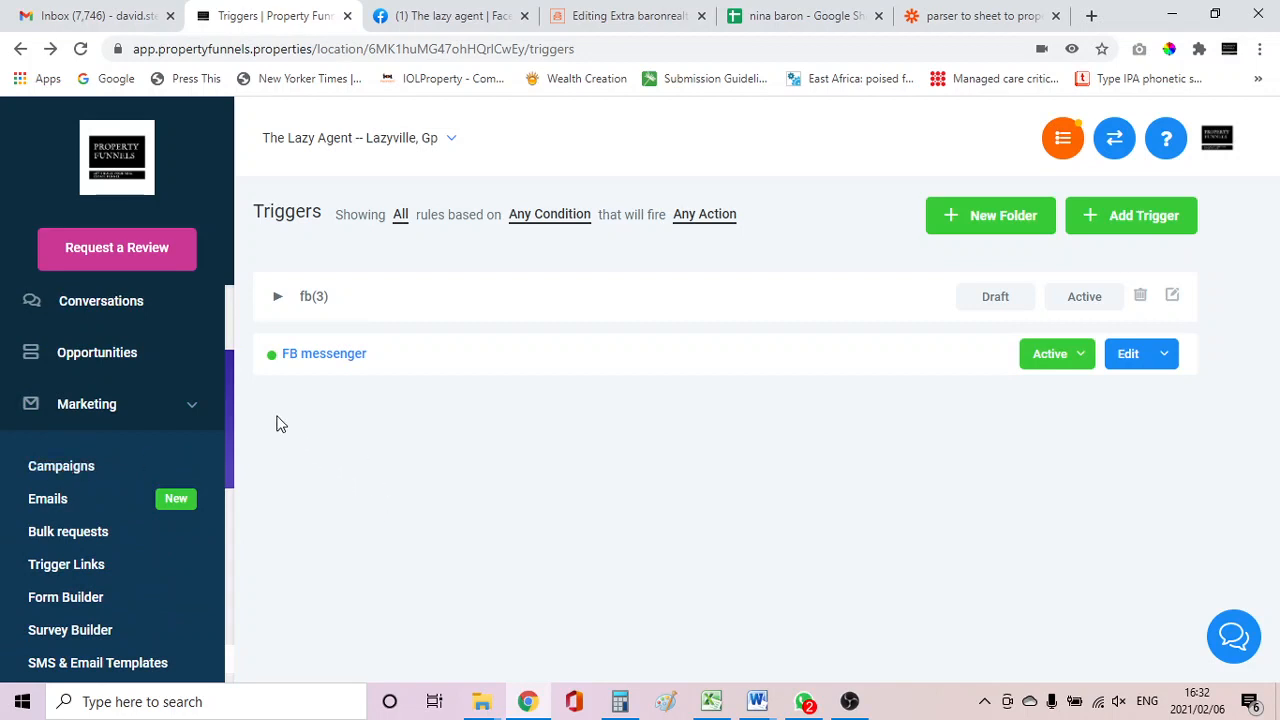
pyautogui.scroll(1, 178, 460)
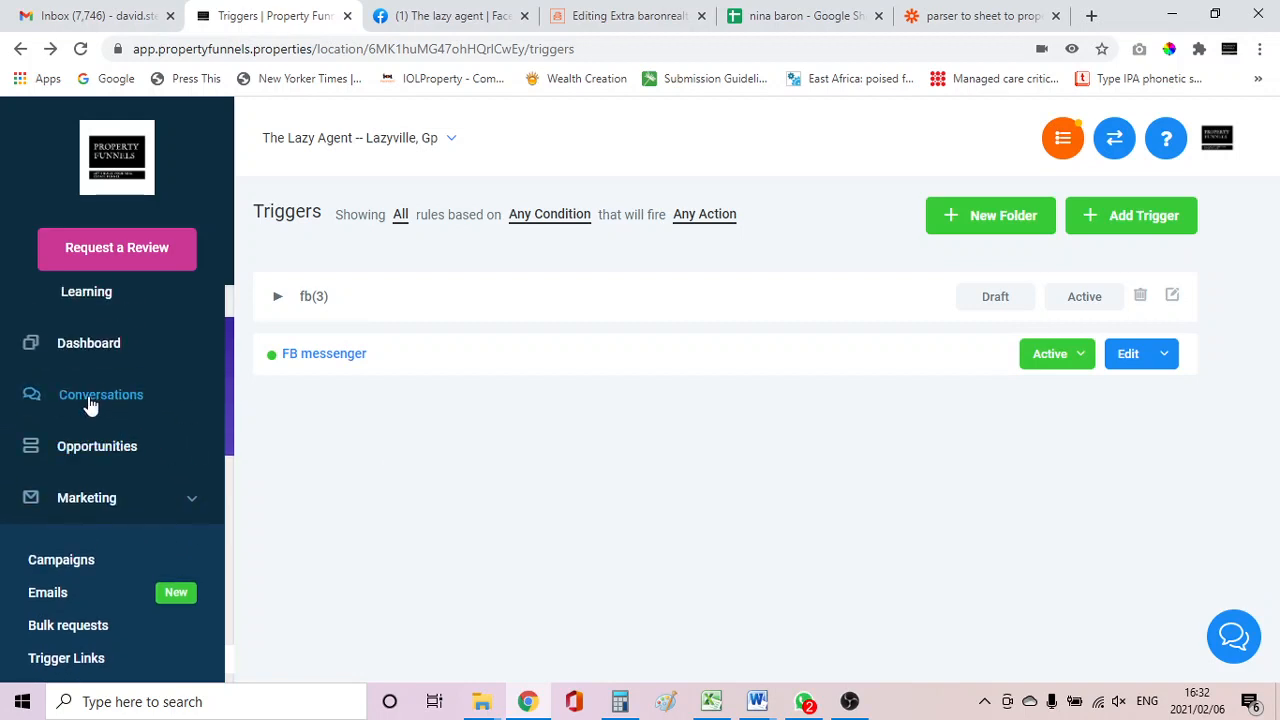
pyautogui.click(90, 400)
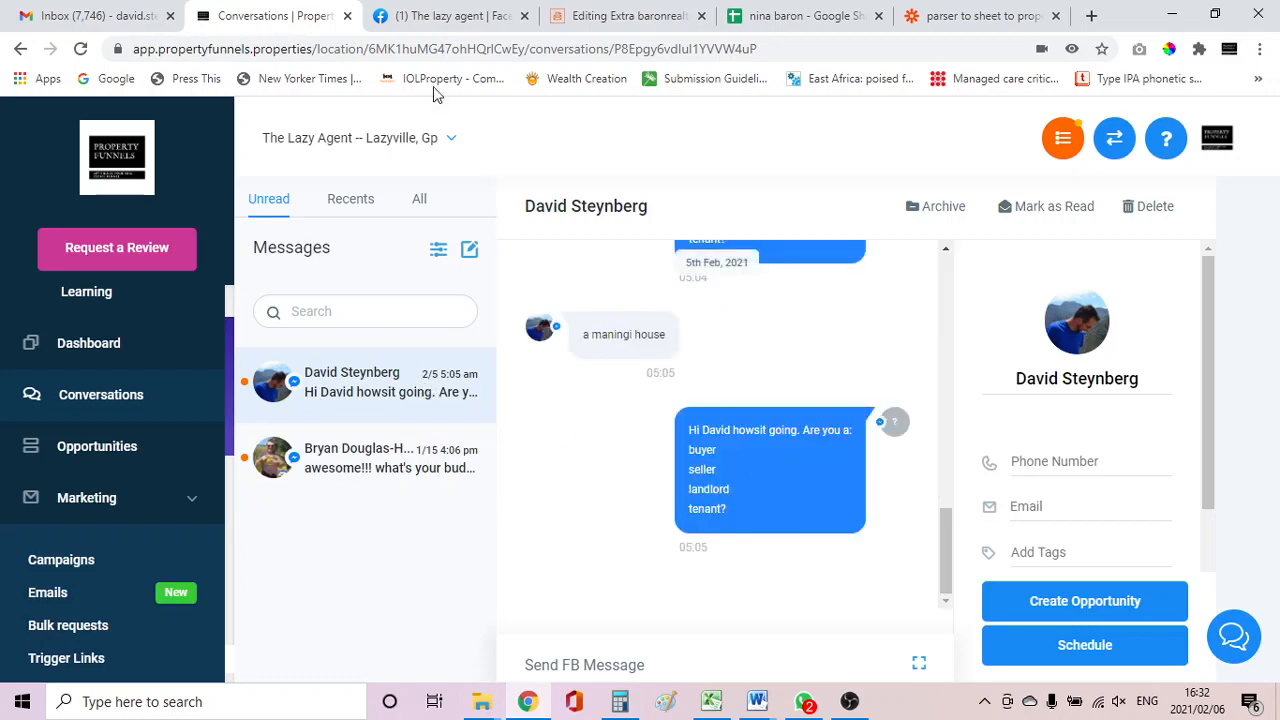
# Switch to The lazy agent's Facebook page and send the message "hello Lazy" through Messenger.
pyautogui.click(412, 17)
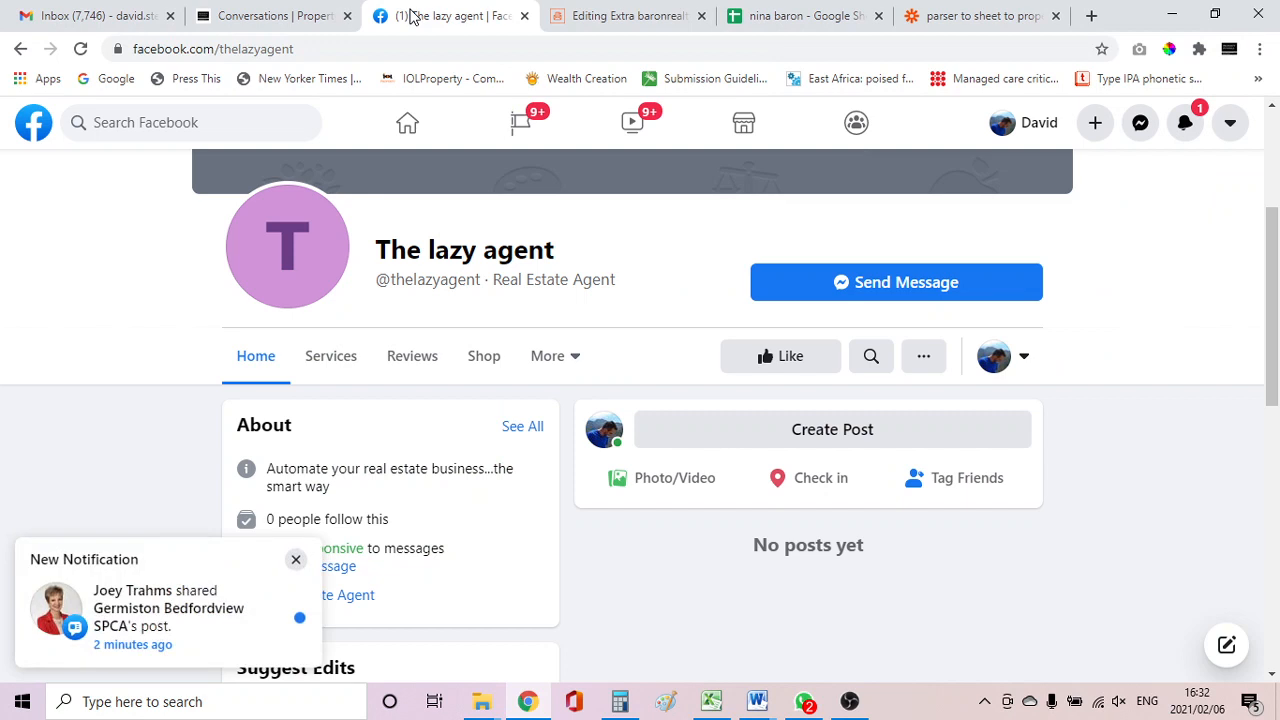
pyautogui.click(296, 559)
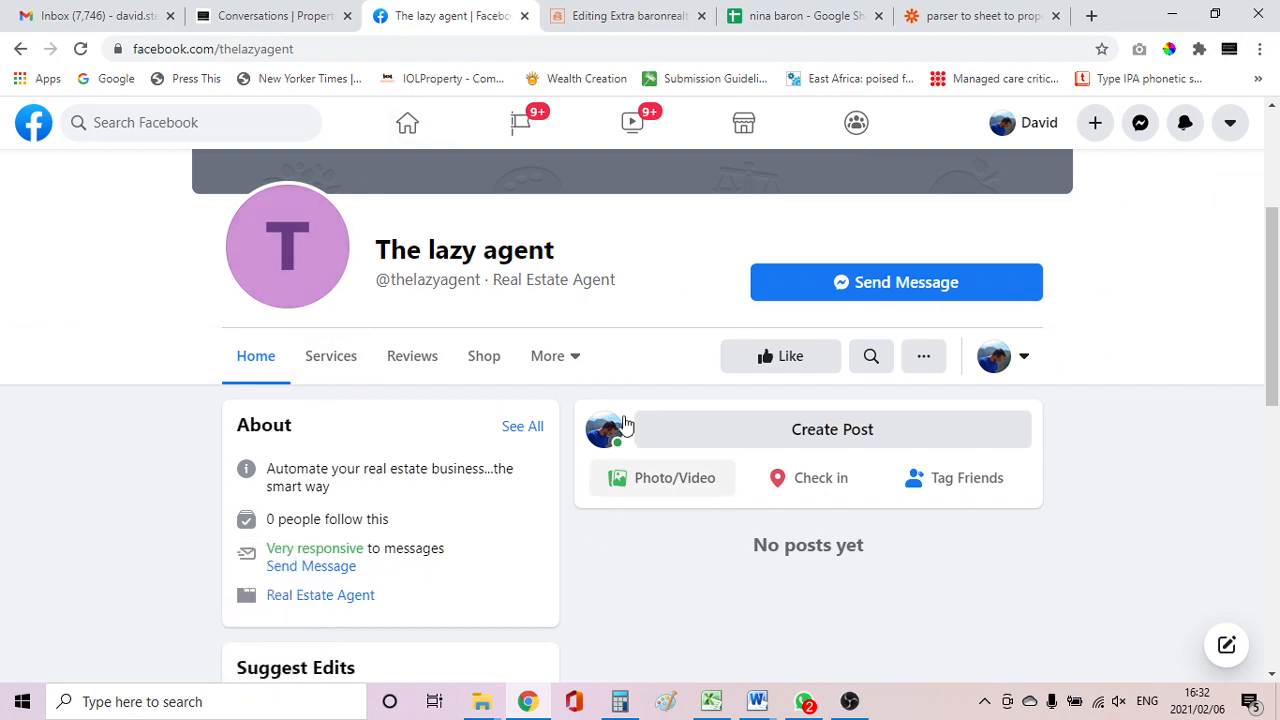
pyautogui.click(912, 284)
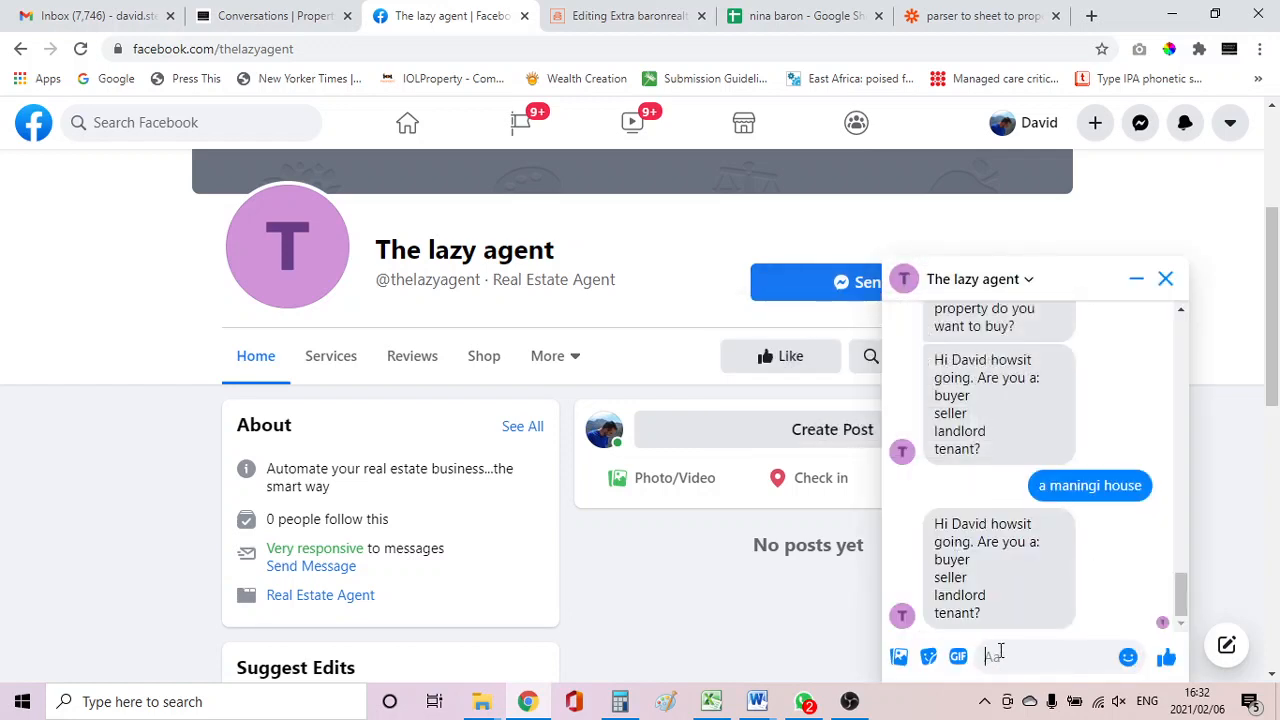
pyautogui.write('hello Laz')
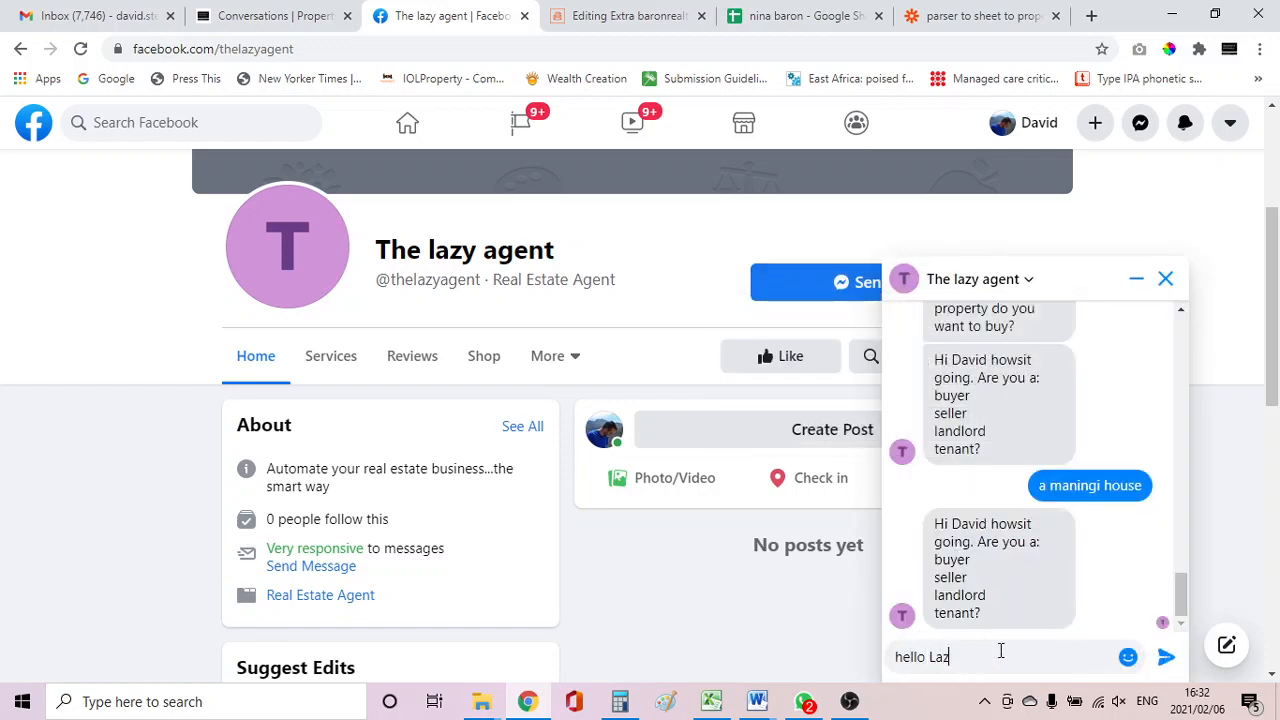
pyautogui.write('y')
pyautogui.press('Return')
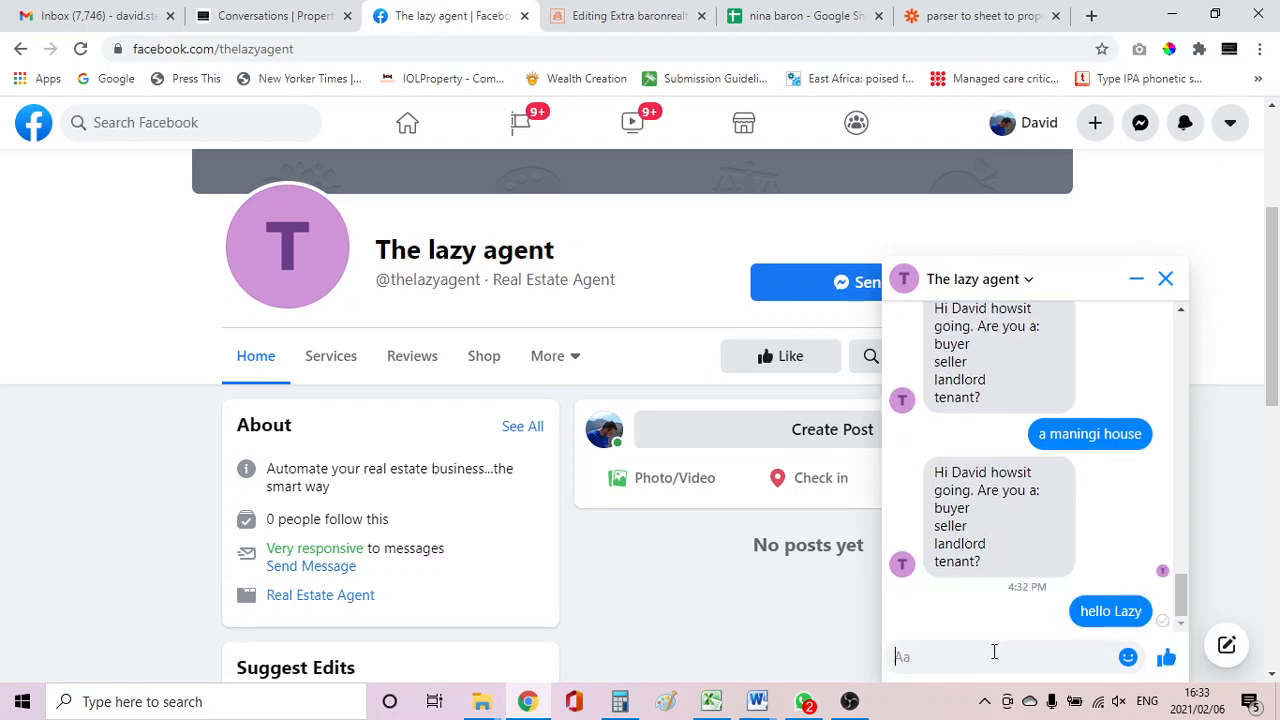
# Check the conversation's auto-reply and the Fb messenger campaign's contact list, then return to Conversations.
pyautogui.click(266, 22)
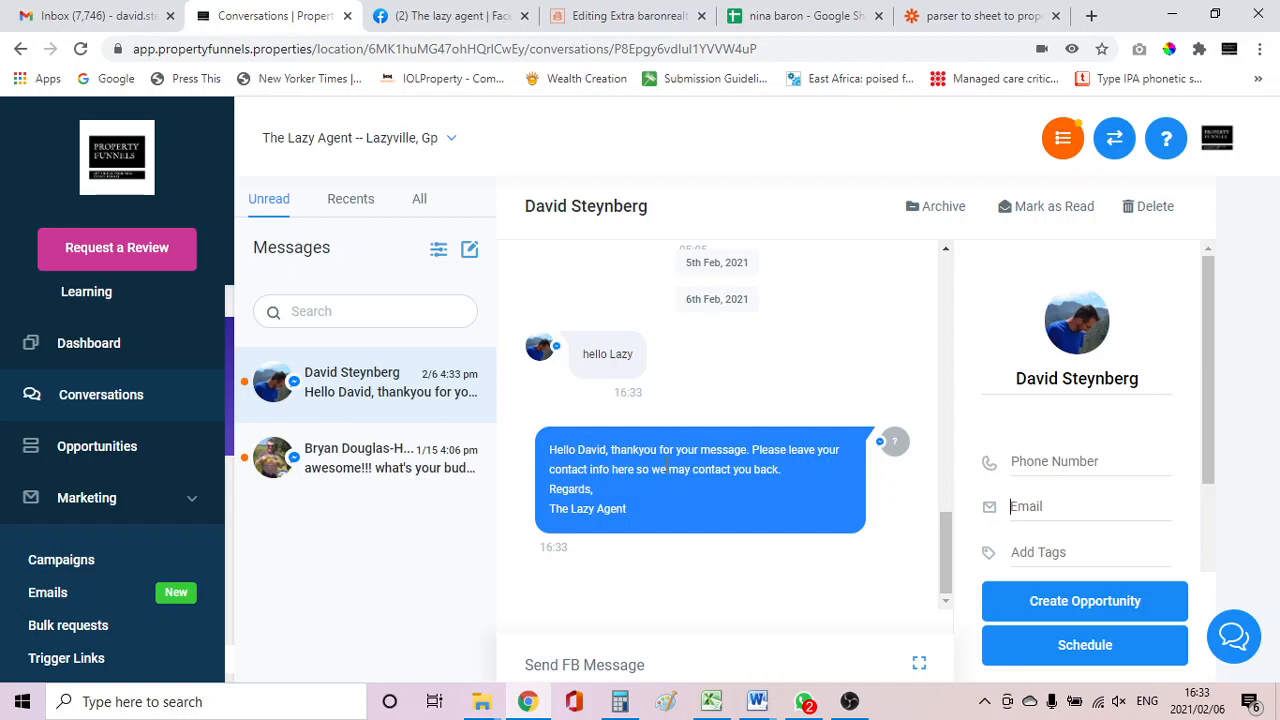
pyautogui.click(71, 563)
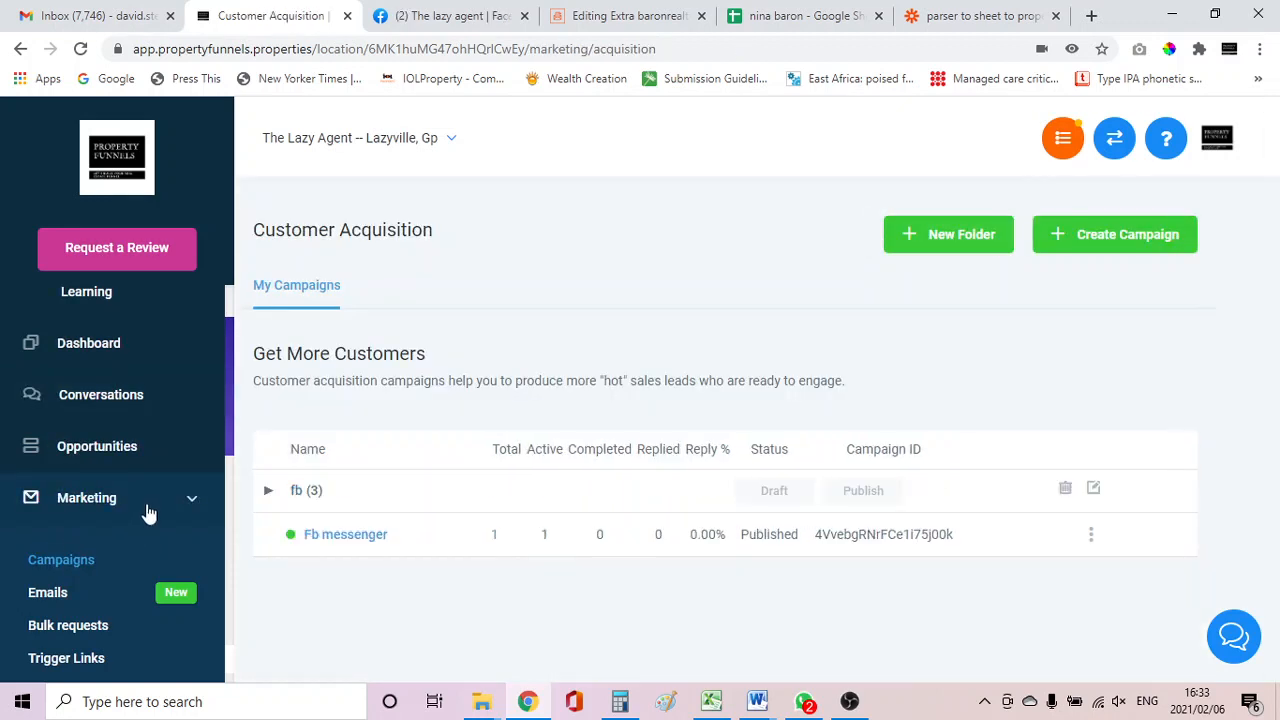
pyautogui.click(497, 539)
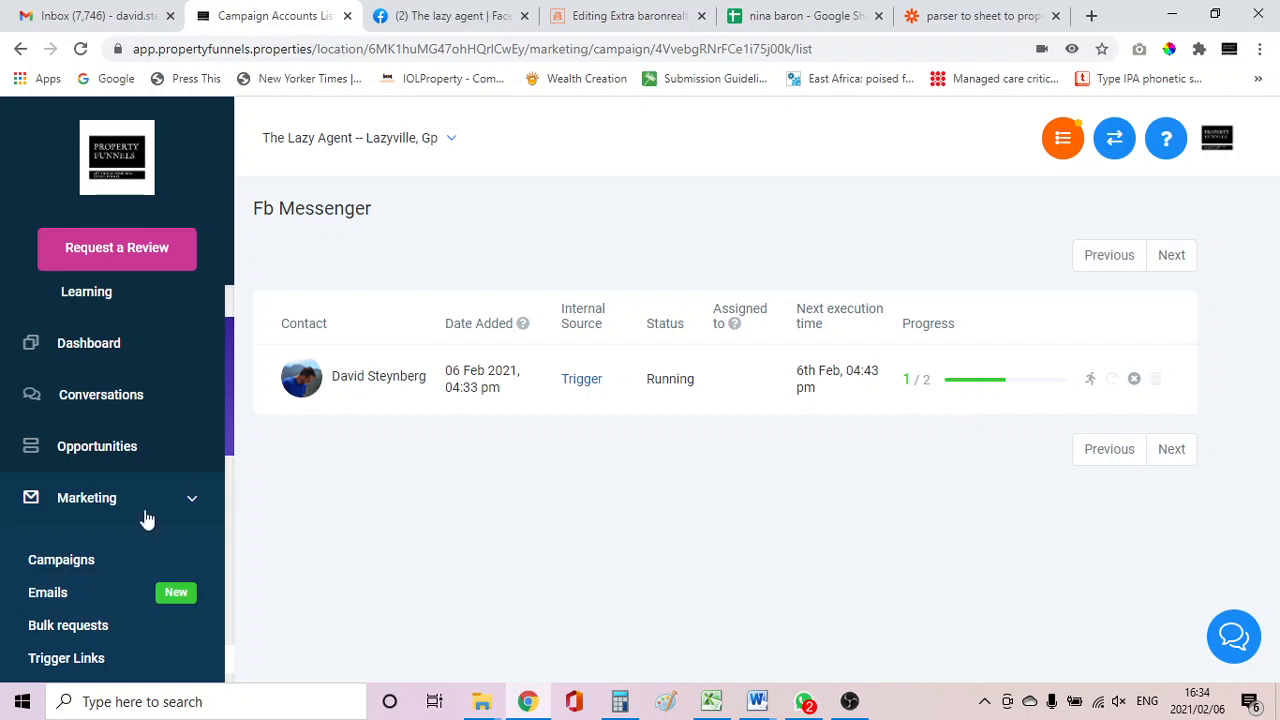
pyautogui.scroll(2, 60, 500)
pyautogui.click(60, 490)
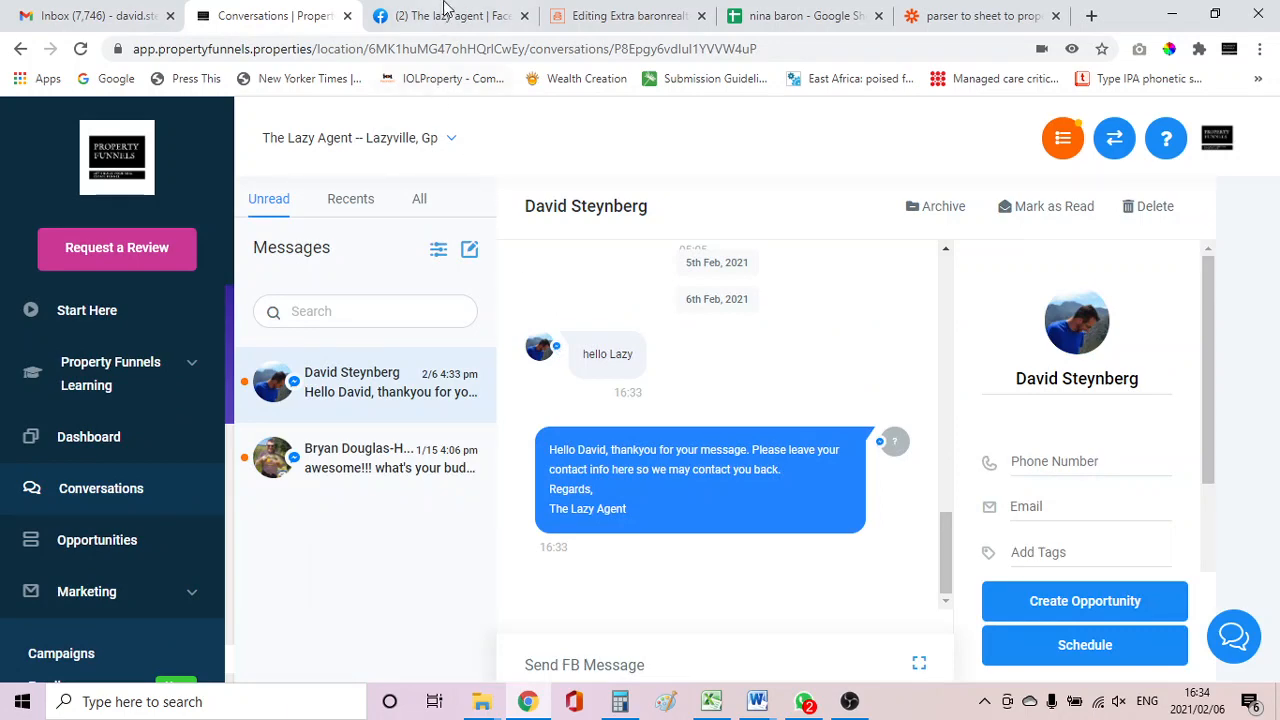
# On the Facebook page, reply in Messenger with a phone number and an e-mail address.
pyautogui.click(445, 16)
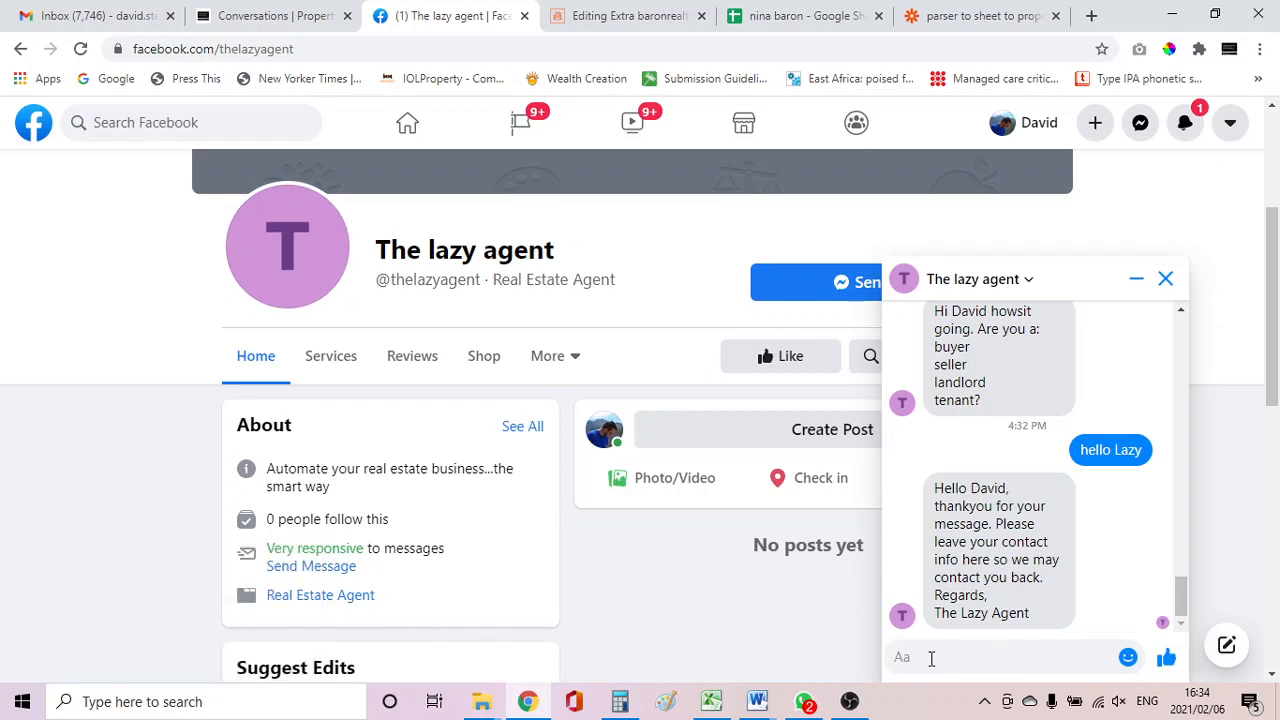
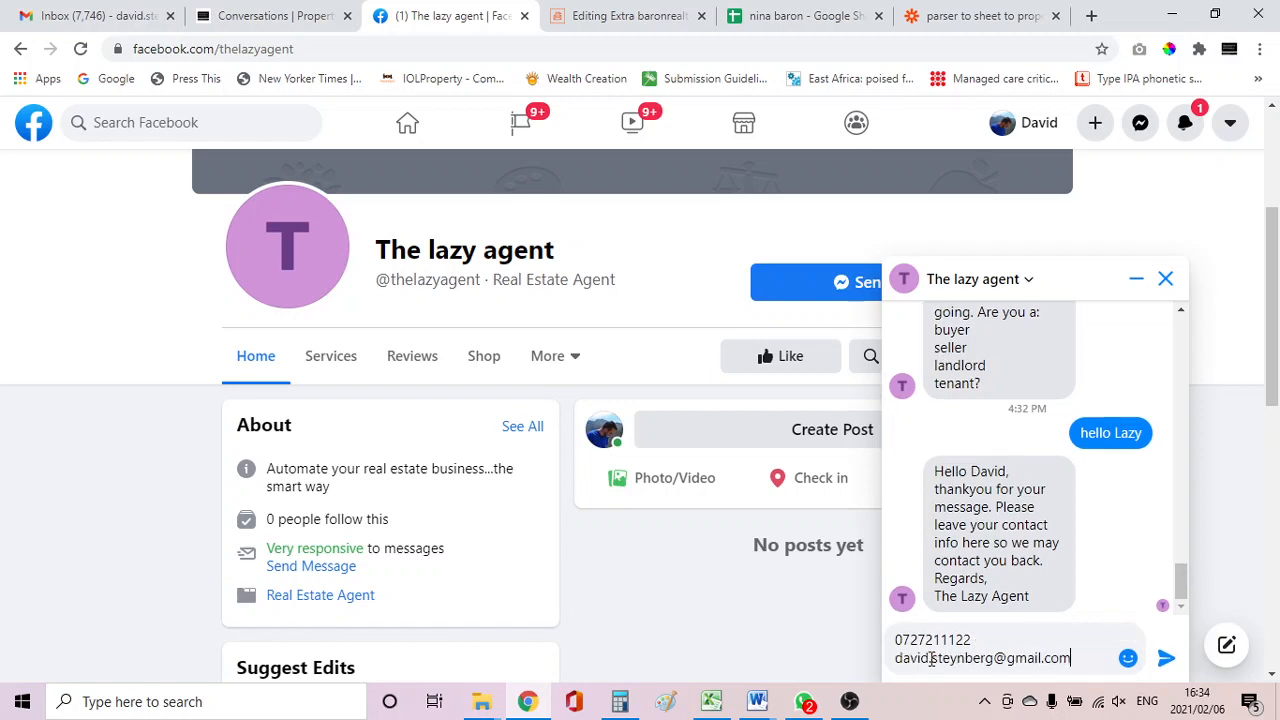
pyautogui.click(1166, 657)
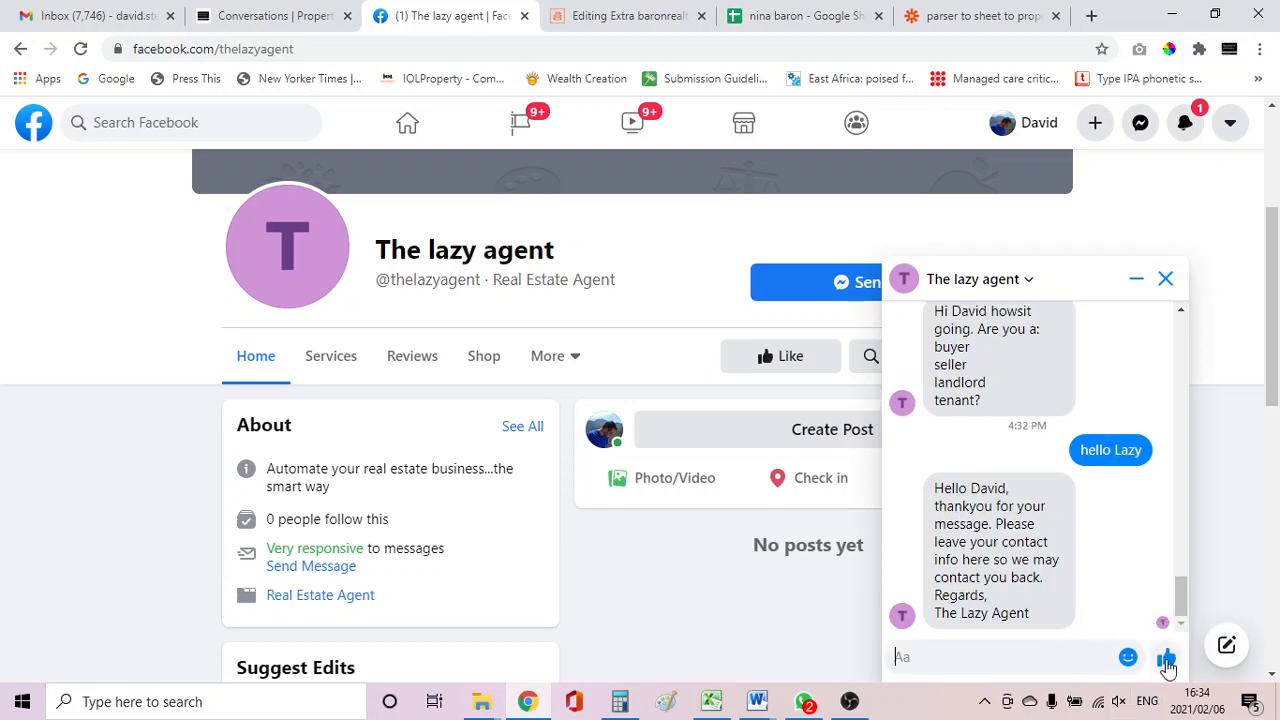
# Check the conversation's captured contact details and the Fb messenger campaign's contact list.
pyautogui.click(284, 14)
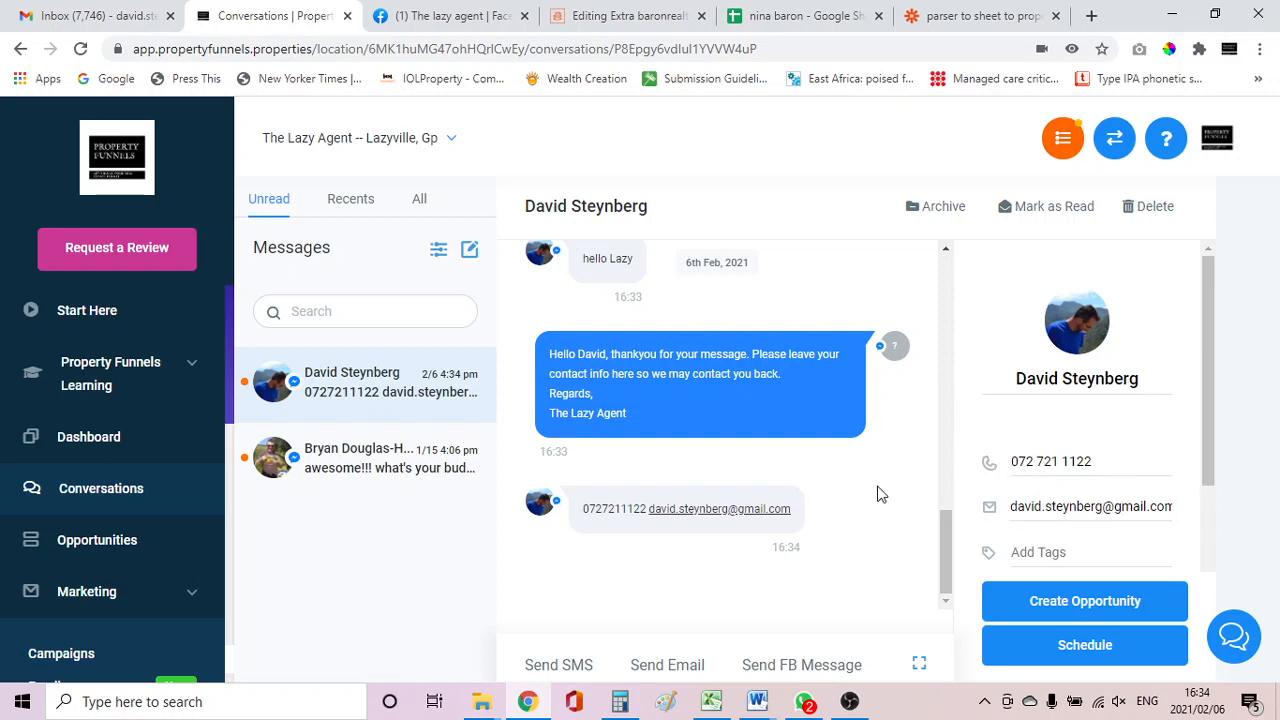
pyautogui.scroll(-1, 80, 590)
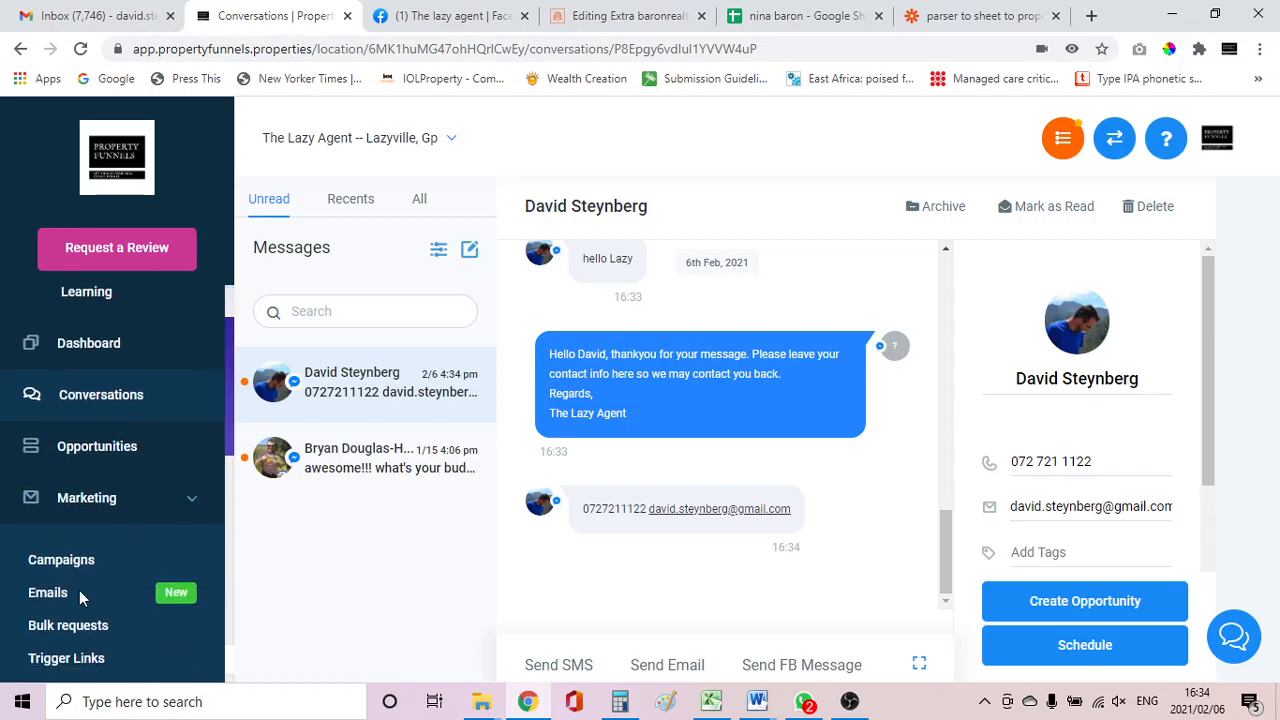
pyautogui.click(77, 566)
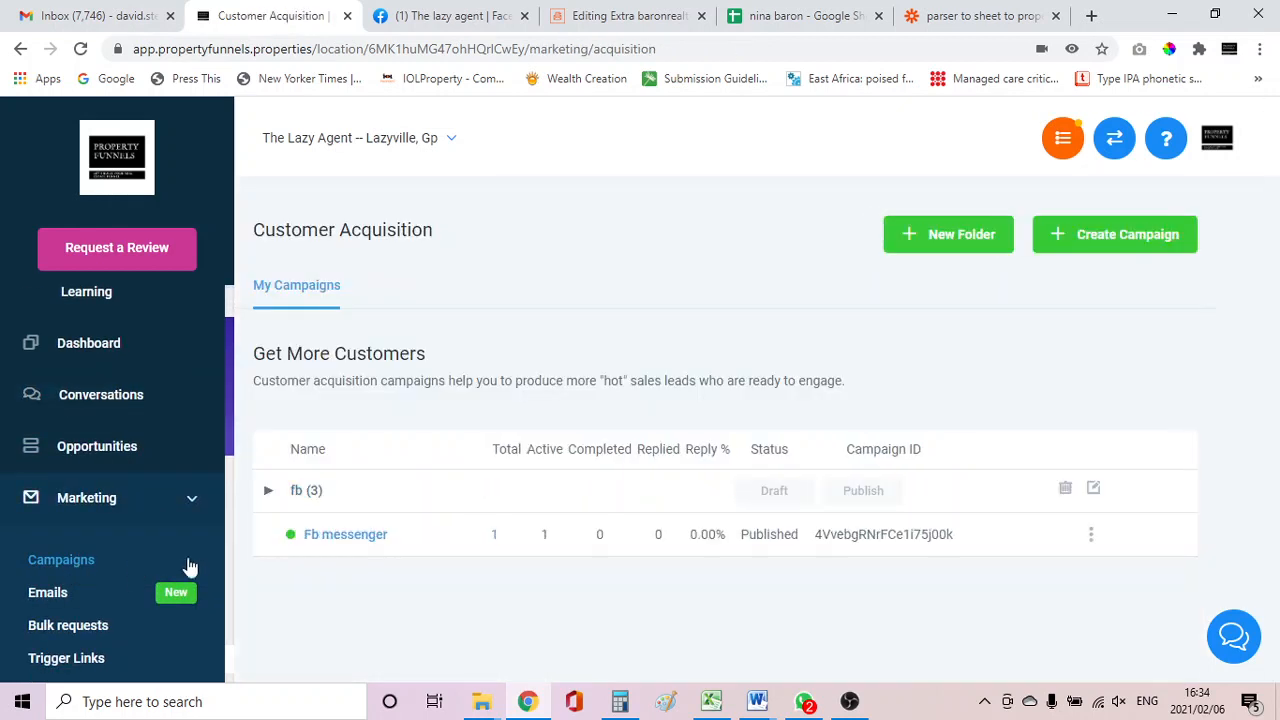
pyautogui.click(497, 543)
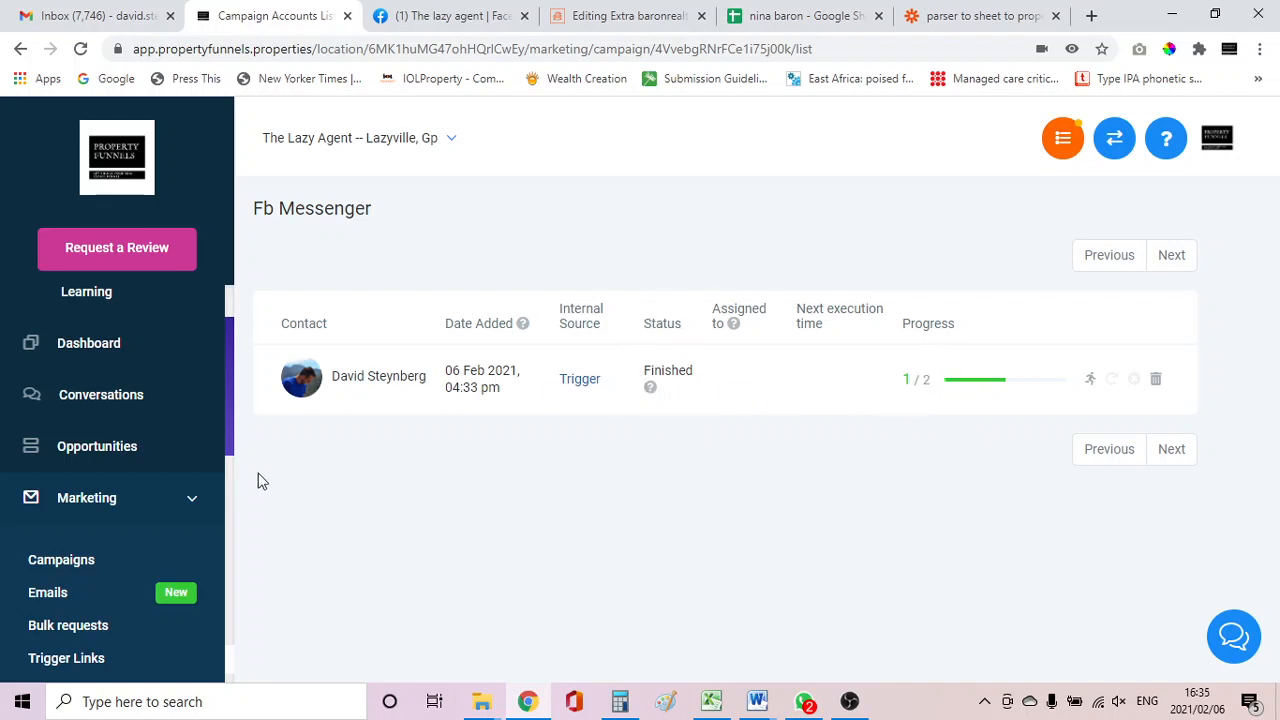
# Open the Fb messenger campaign and review its configuration and messenger events.
pyautogui.click(57, 565)
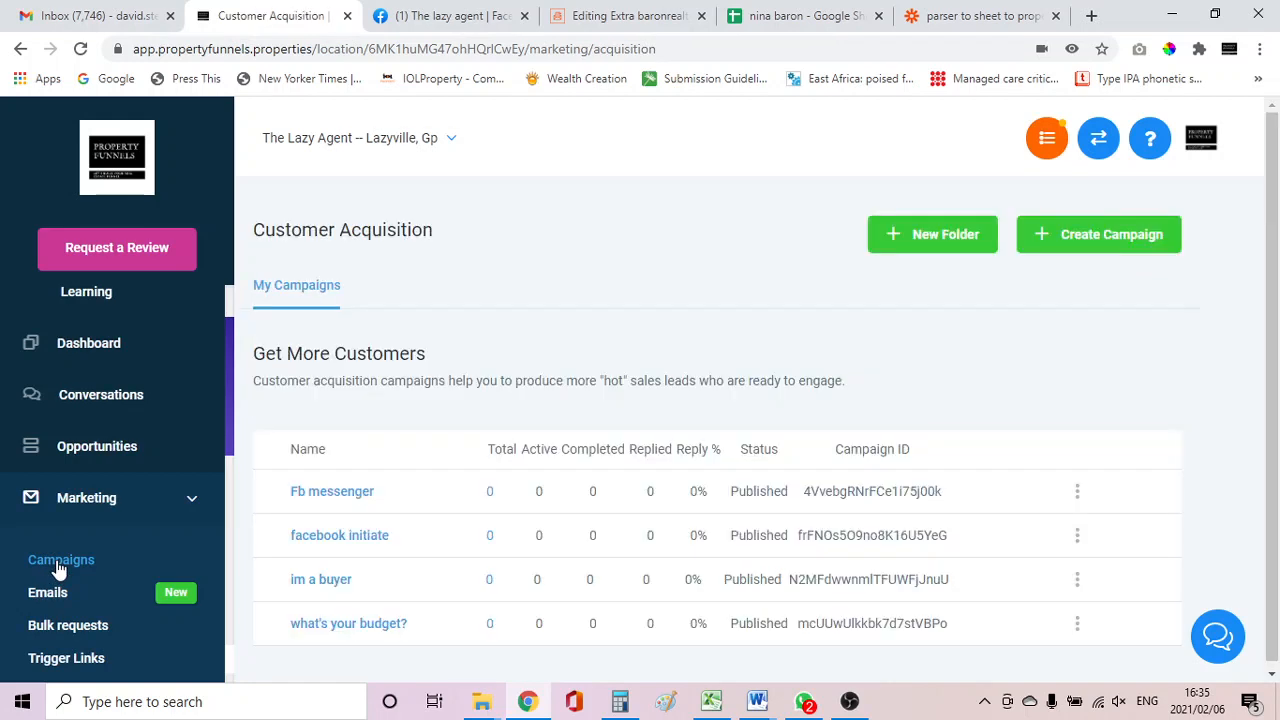
pyautogui.click(333, 537)
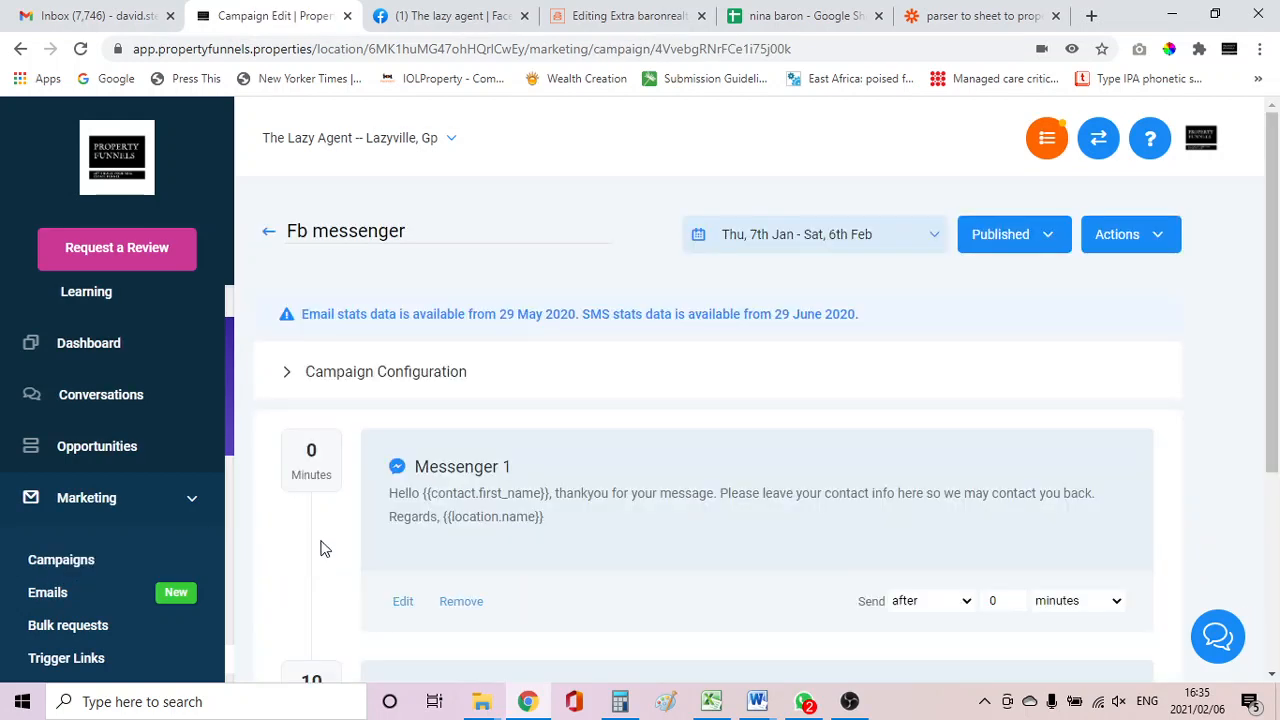
pyautogui.click(384, 381)
pyautogui.scroll(-5, 386, 383)
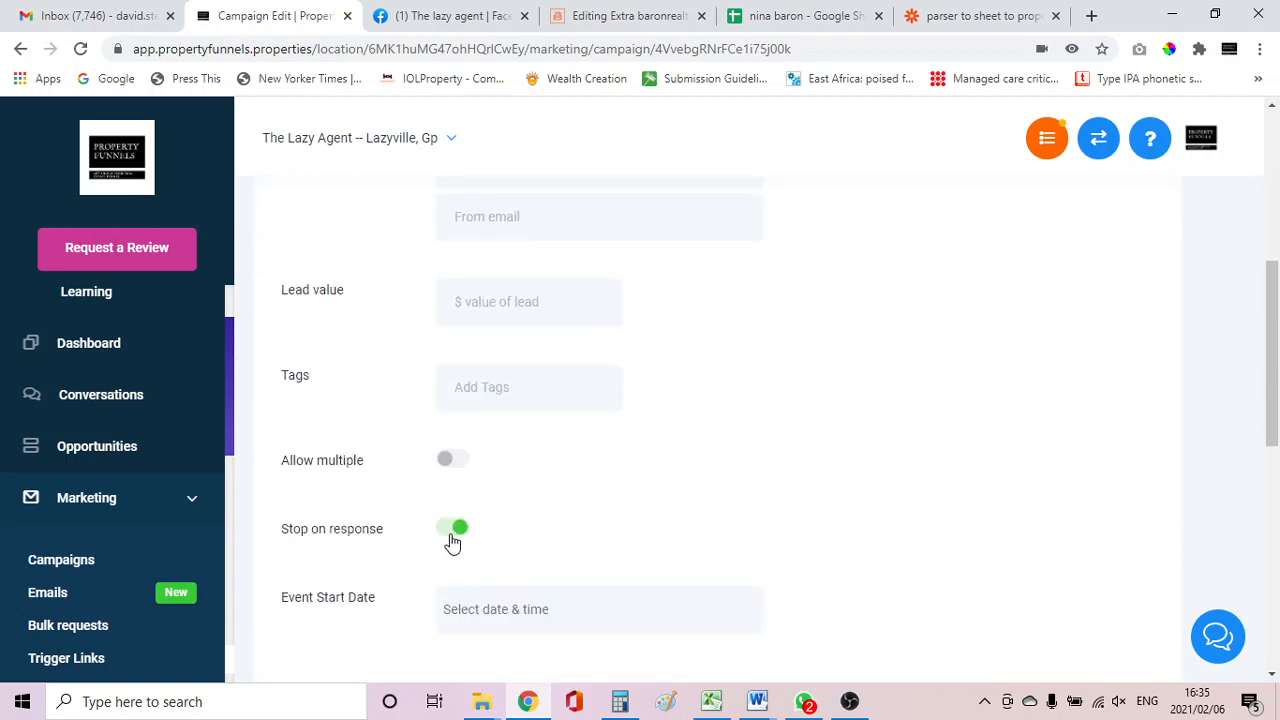
pyautogui.scroll(-3, 449, 537)
pyautogui.click(435, 472)
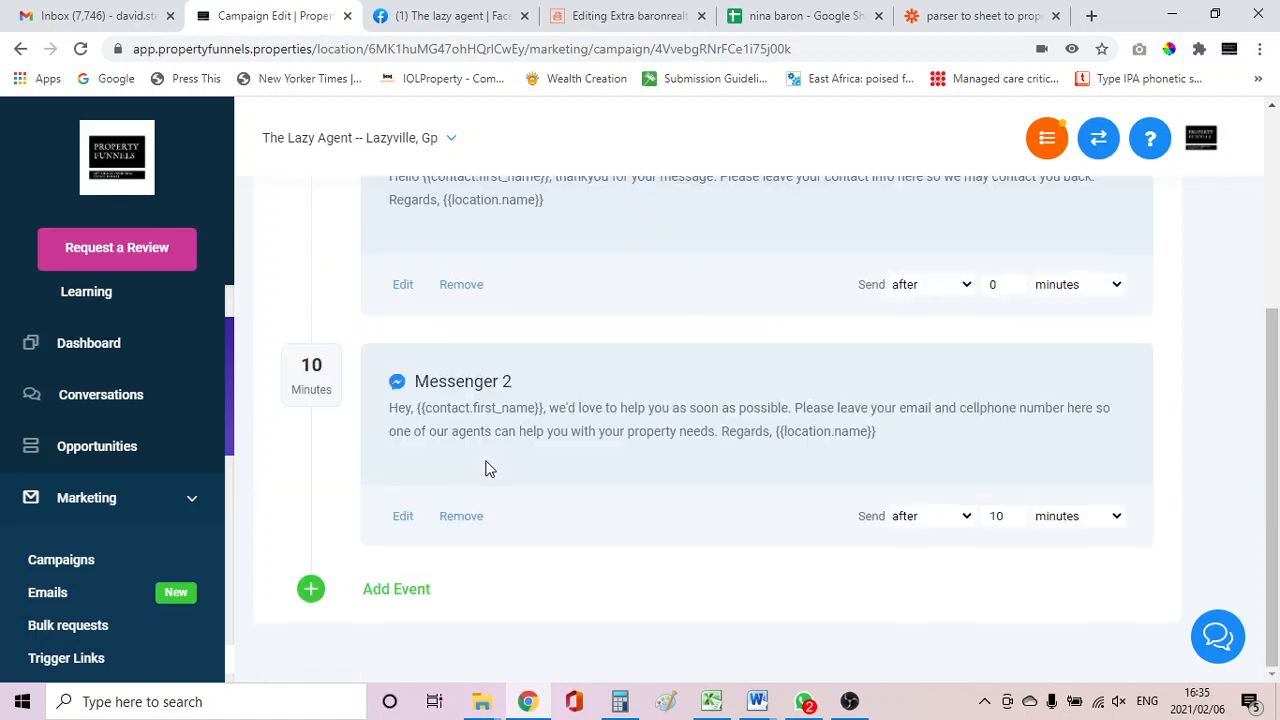
pyautogui.scroll(2, 508, 286)
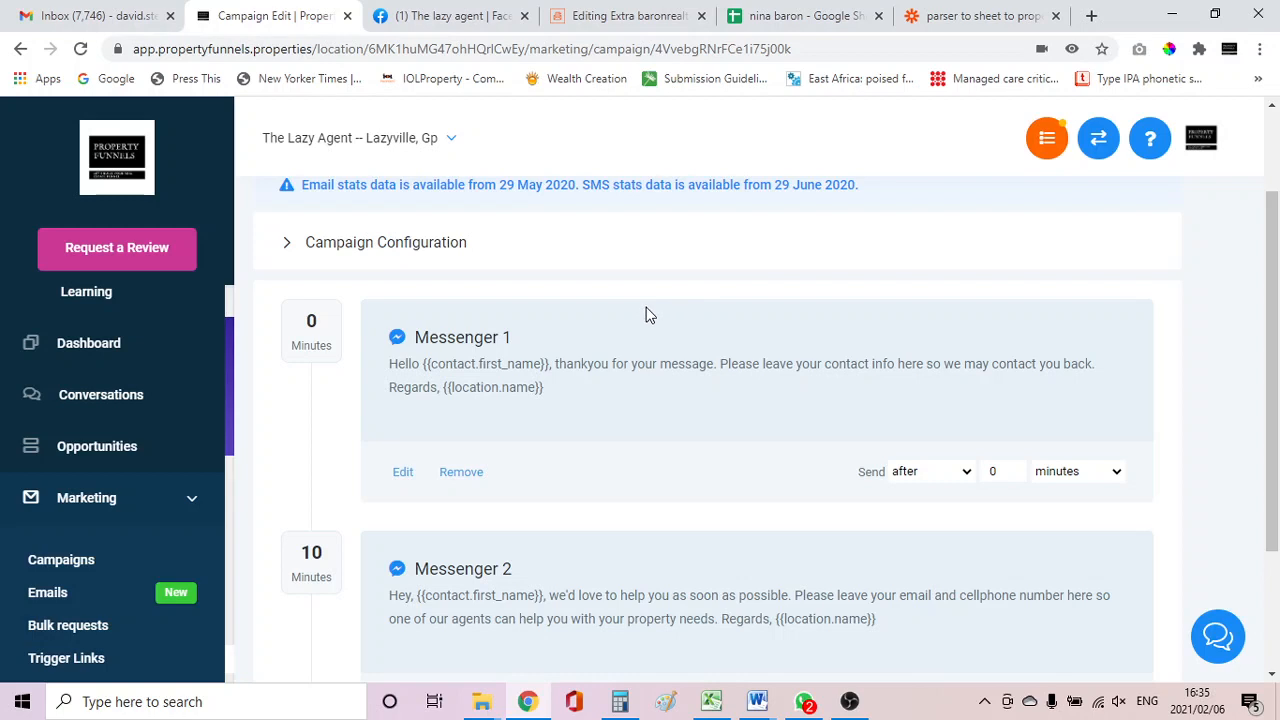
pyautogui.click(850, 699)
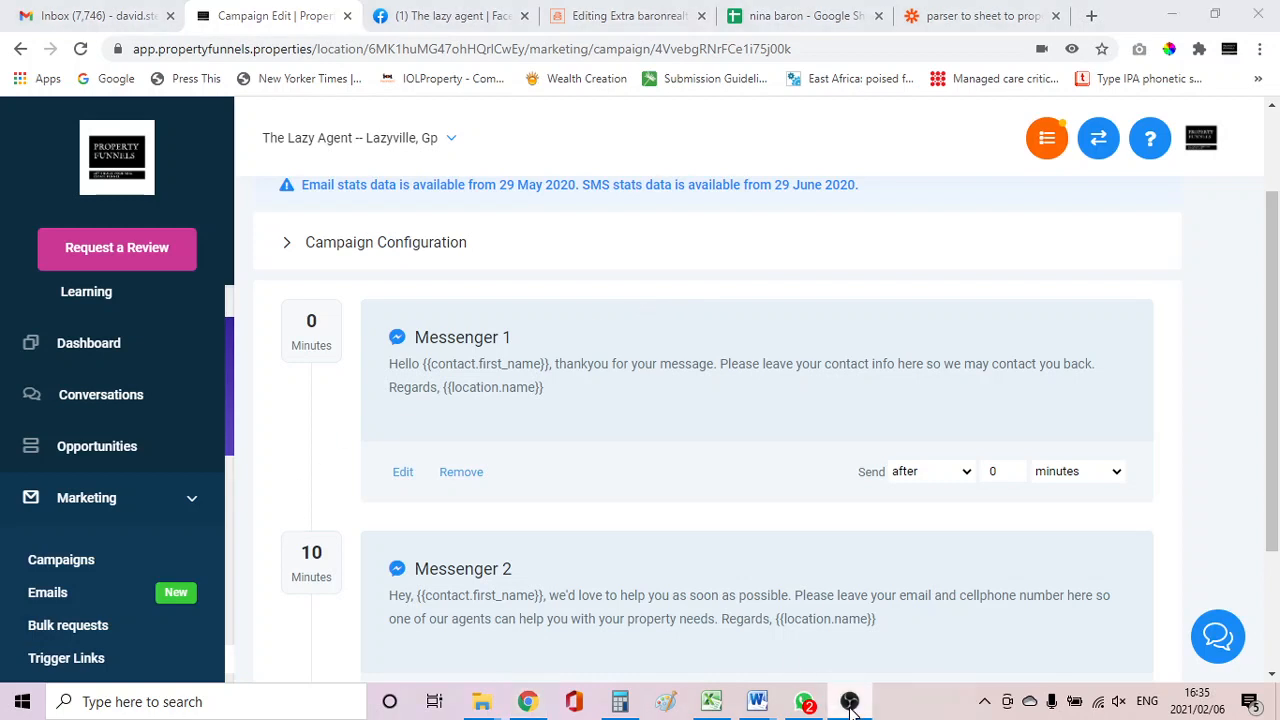